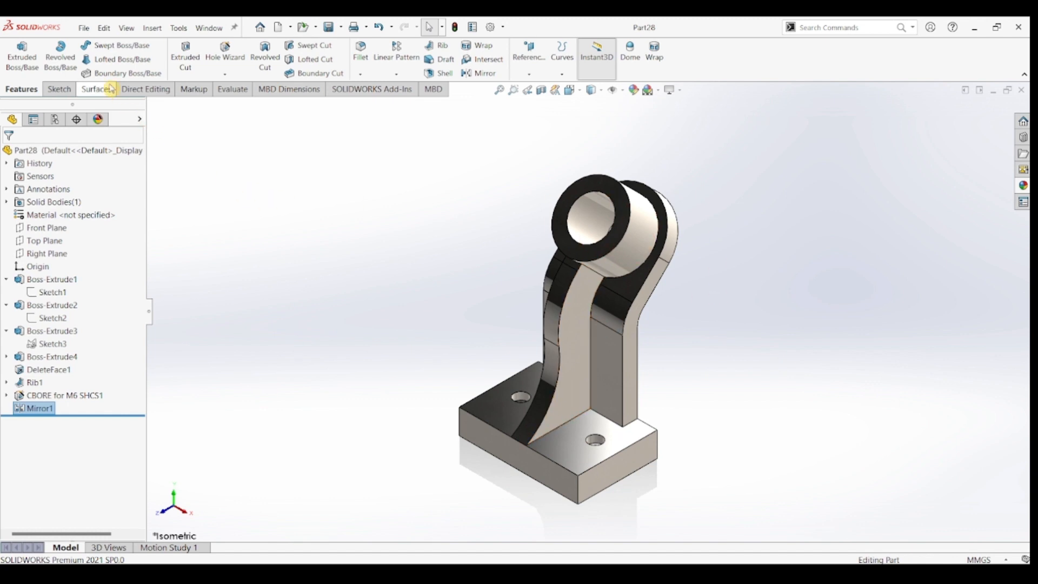
# Create a new part document
pyautogui.click(84, 29)
pyautogui.click(88, 47)
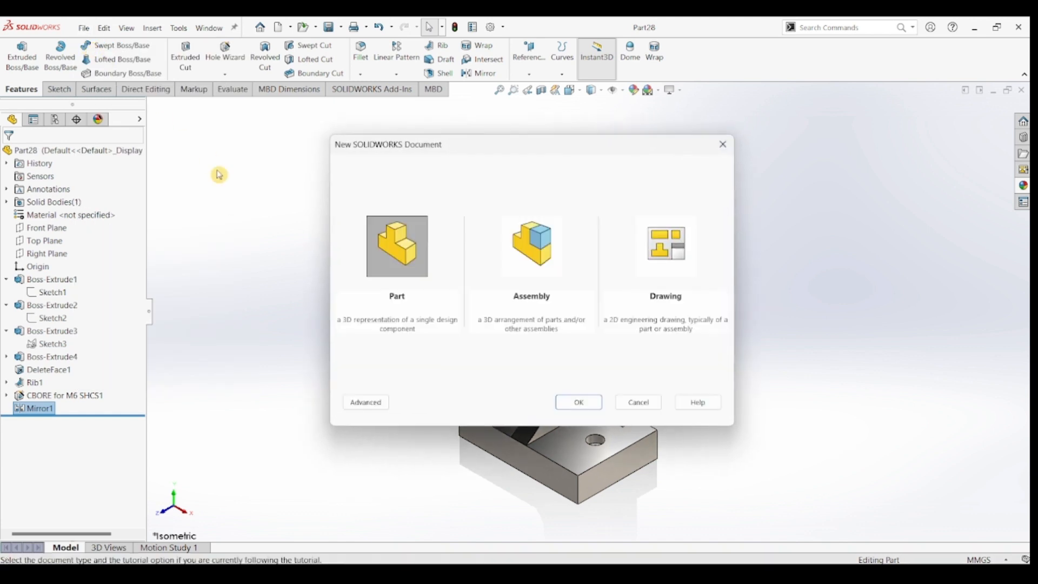
pyautogui.click(585, 409)
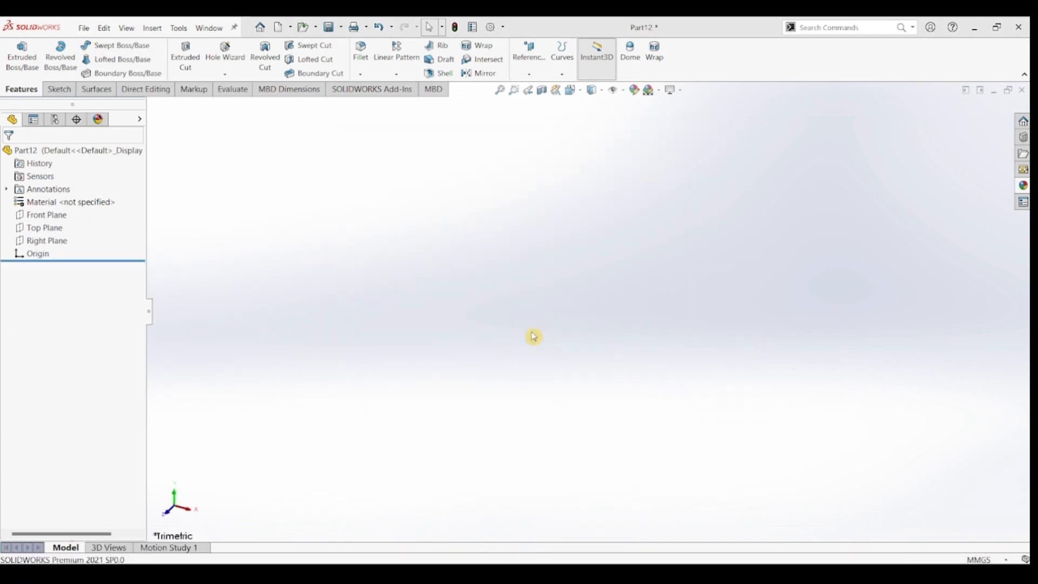
# Sketch a corner rectangle about 160 mm by 63 mm on the Top Plane, with its upper edge passing through the origin
pyautogui.click(57, 89)
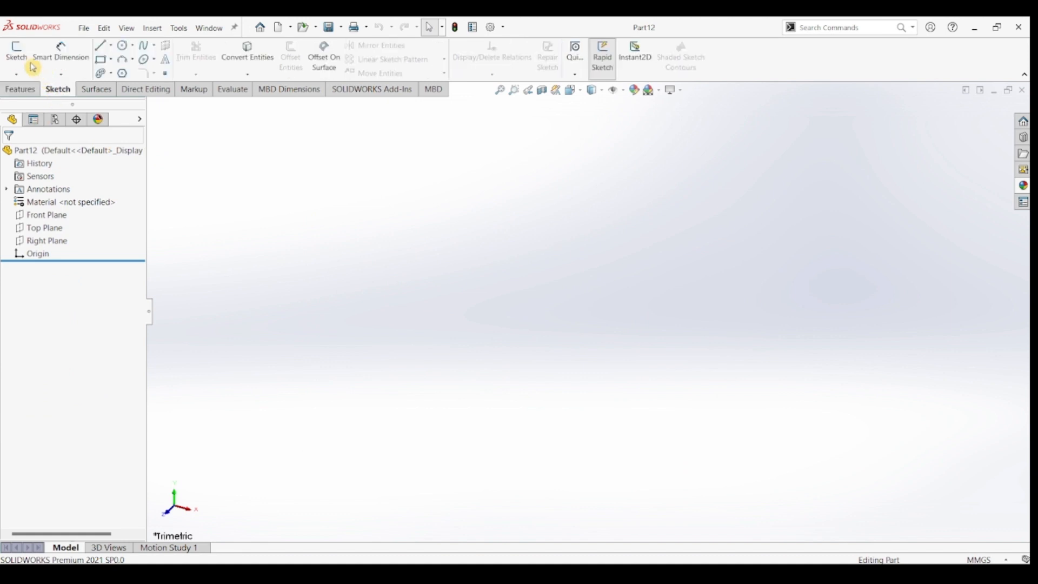
pyautogui.click(9, 74)
pyautogui.click(13, 62)
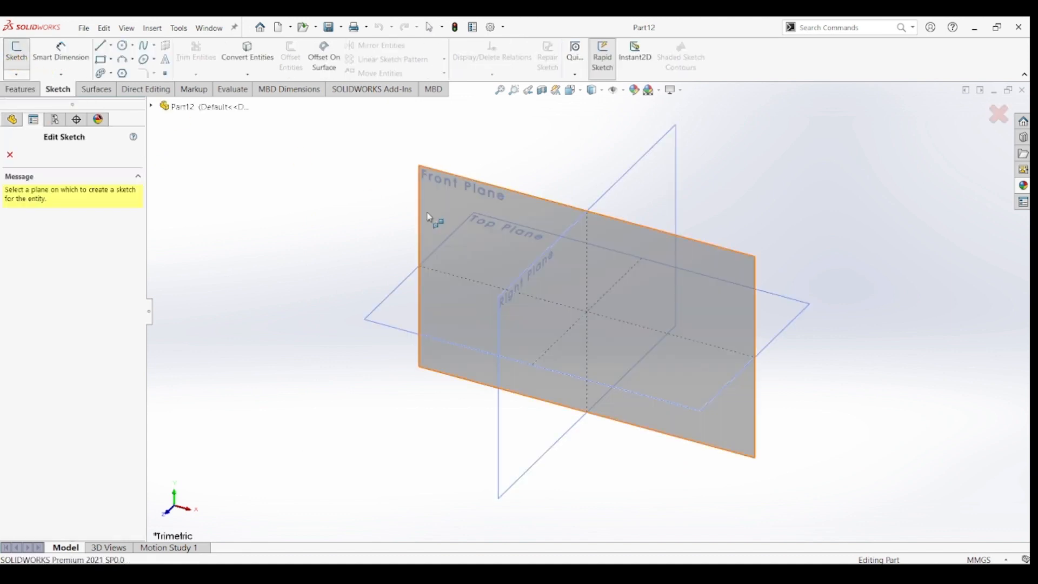
pyautogui.click(402, 304)
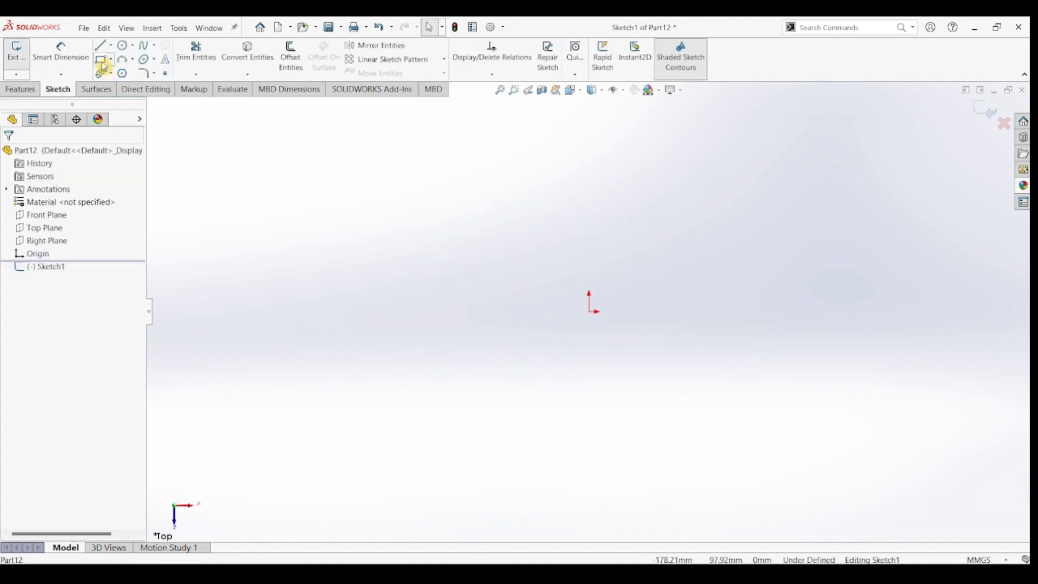
pyautogui.click(101, 61)
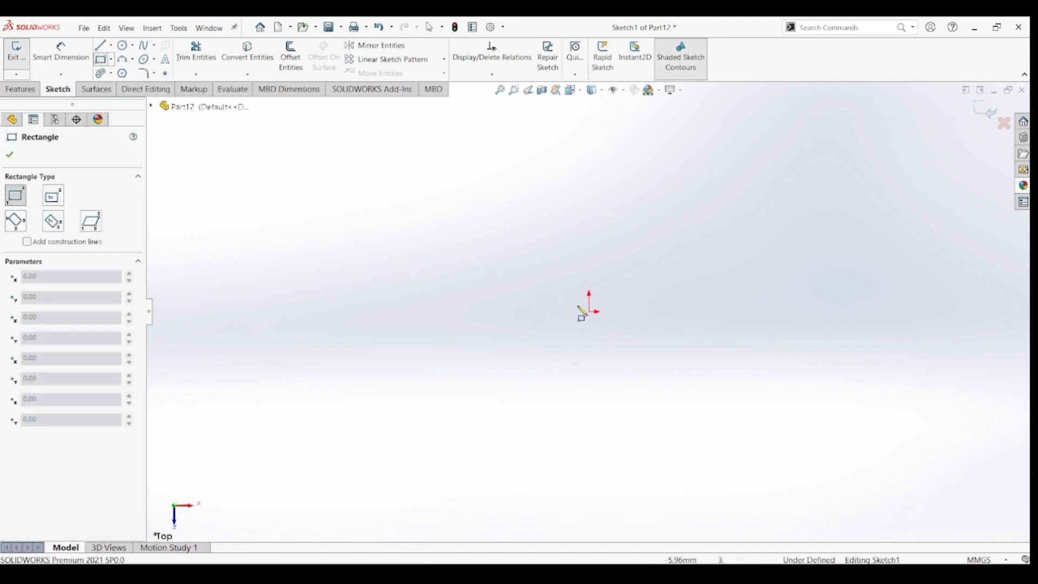
pyautogui.moveTo(449, 312)
pyautogui.mouseDown()
pyautogui.moveTo(807, 452)
pyautogui.moveTo(800, 459)
pyautogui.moveTo(796, 448)
pyautogui.mouseUp()
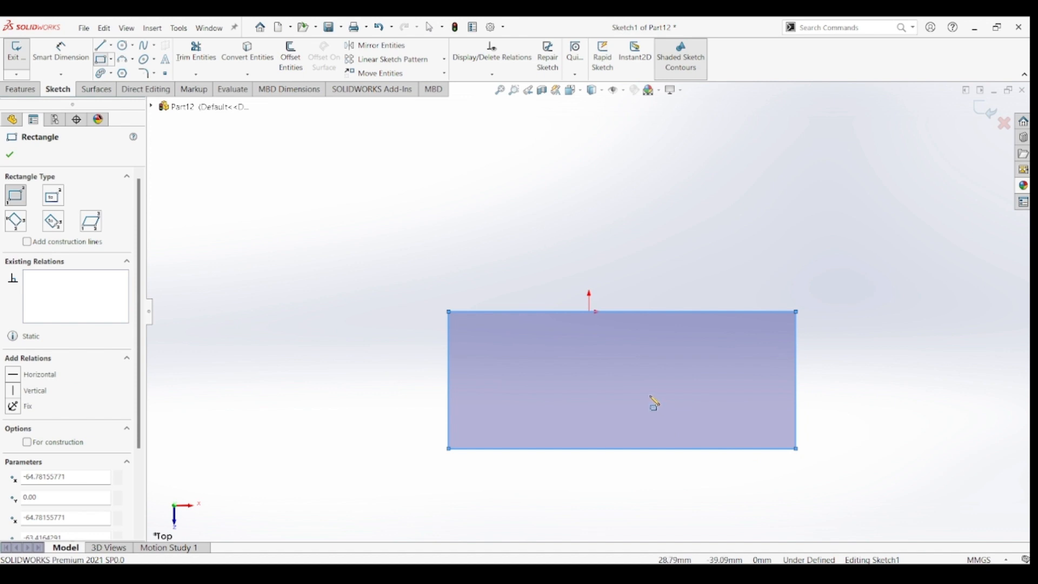
pyautogui.press('Escape')
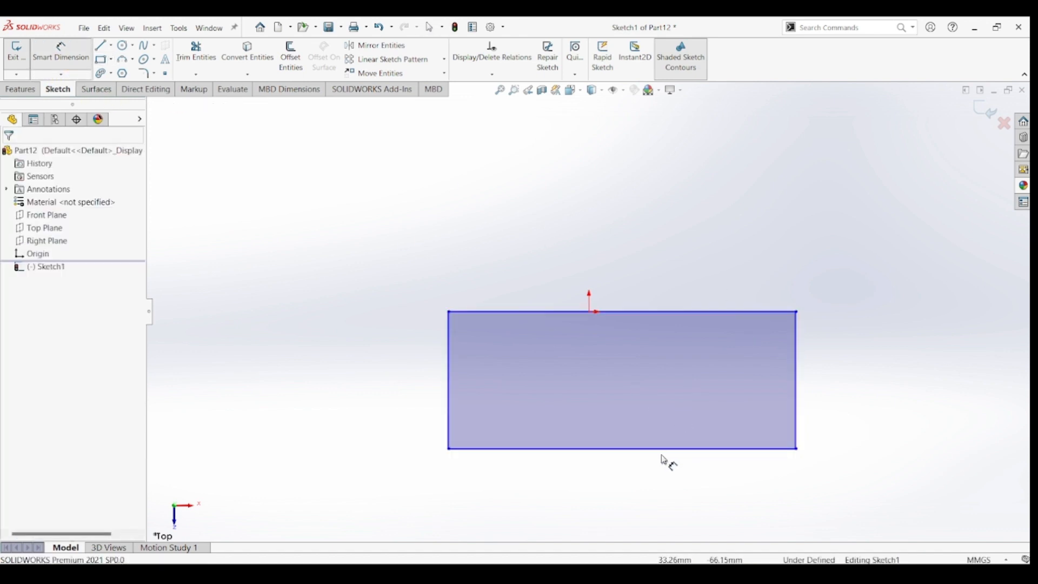
# Dimension the rectangle to 96 mm in width and 64 mm in height
pyautogui.click(667, 450)
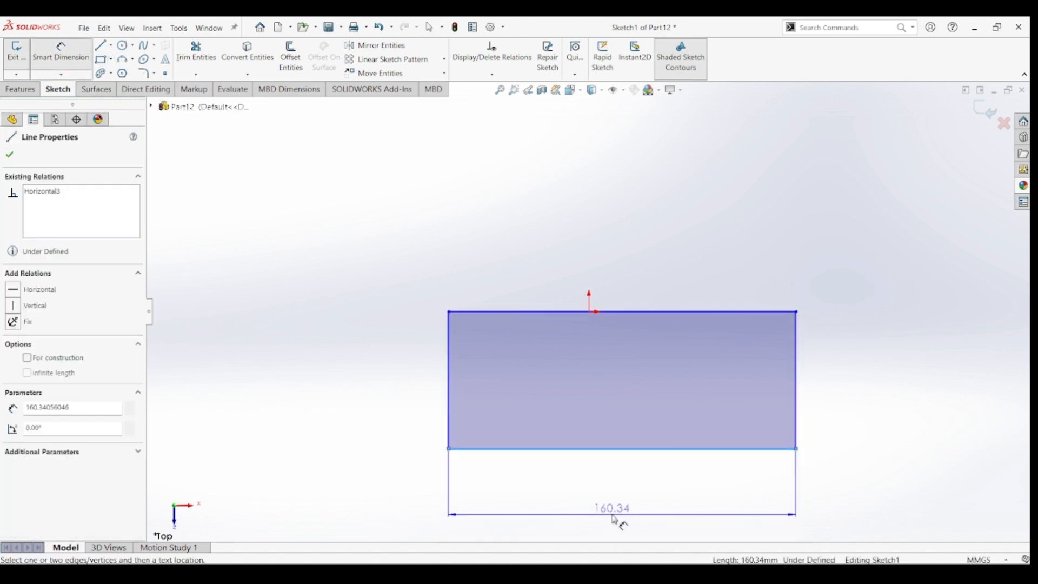
pyautogui.click(616, 520)
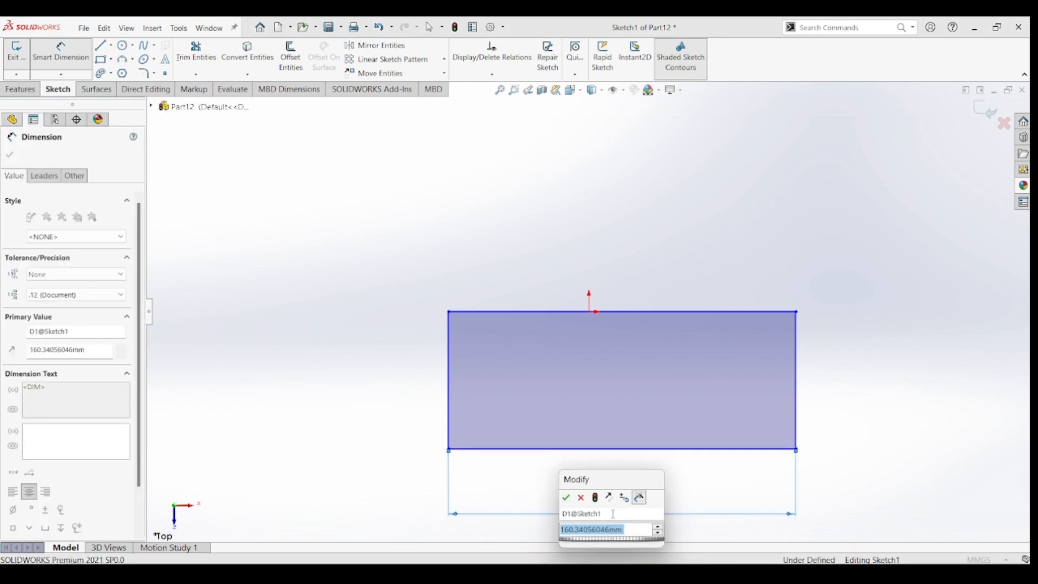
pyautogui.write('96')
pyautogui.press('Return')
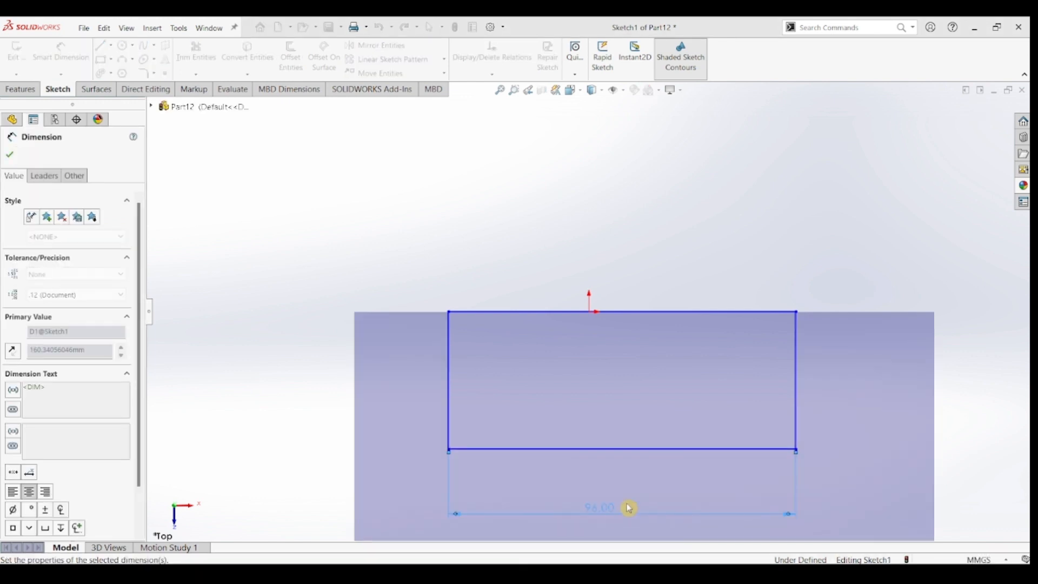
pyautogui.click(798, 407)
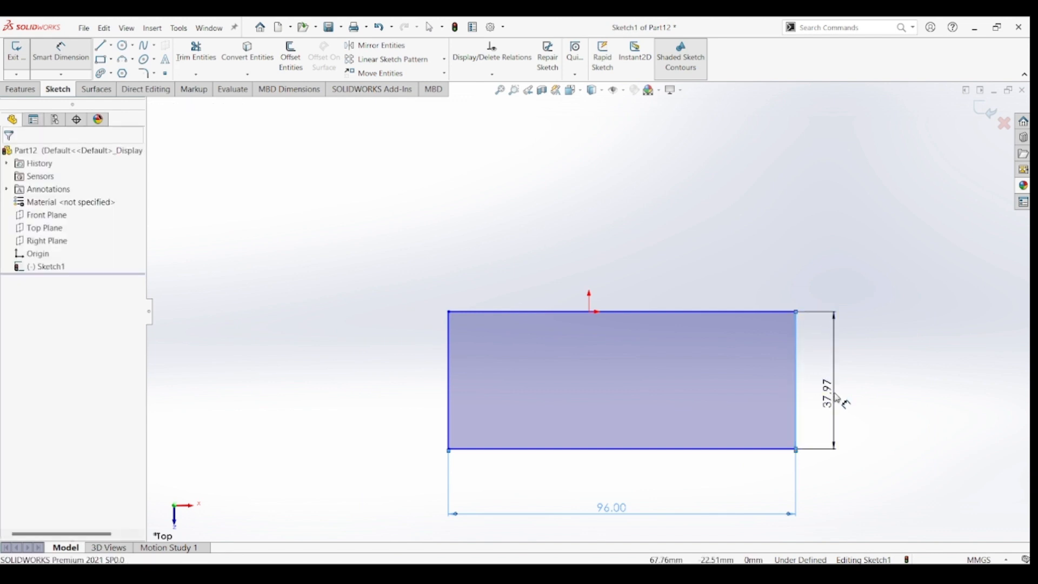
pyautogui.click(836, 397)
pyautogui.write('64')
pyautogui.press('Return')
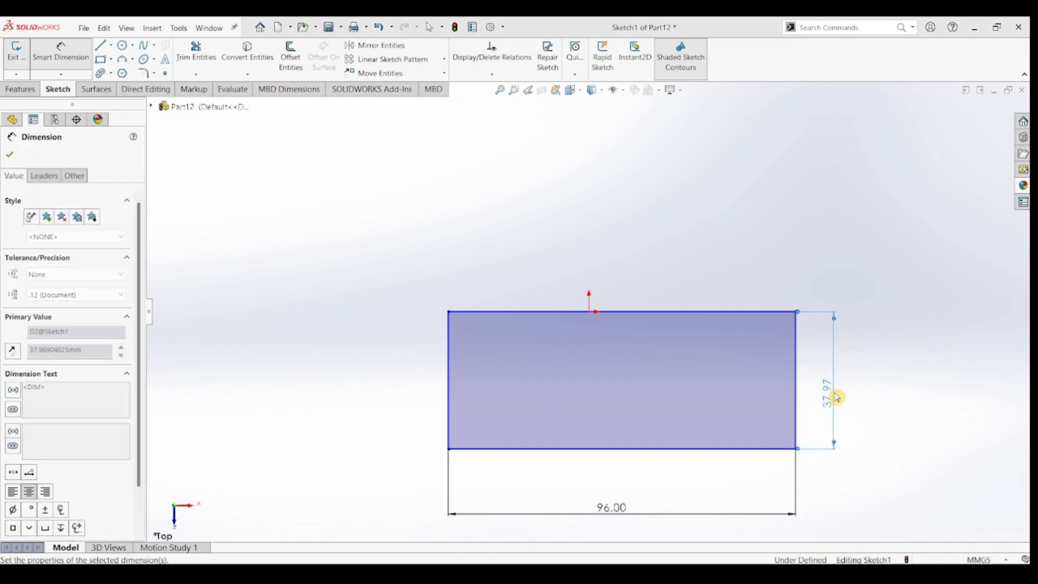
pyautogui.click(616, 243)
pyautogui.press('Escape')
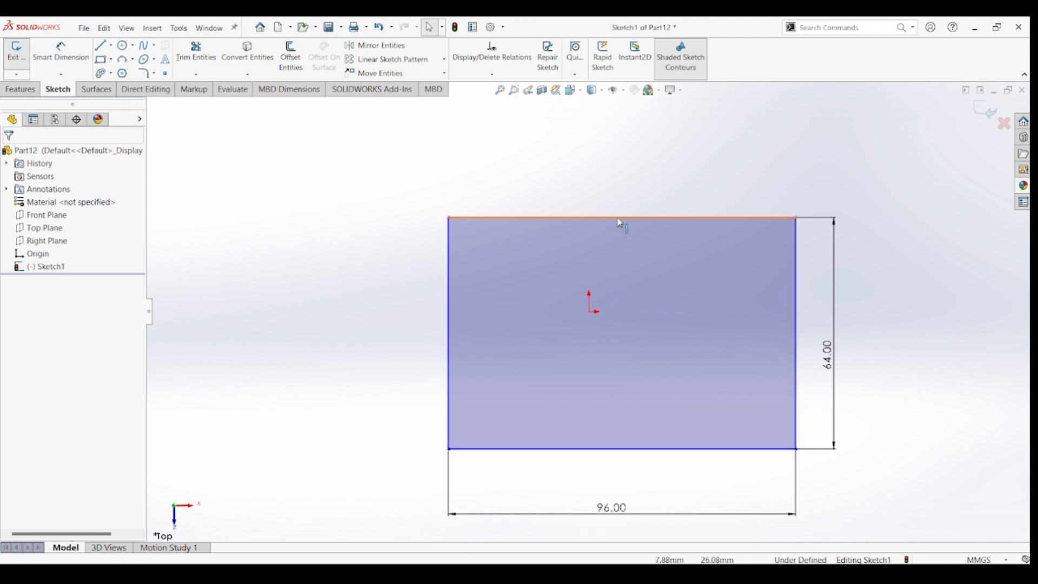
# Add a Midpoint relation between the rectangle's upper edge and the origin
pyautogui.click(621, 219)
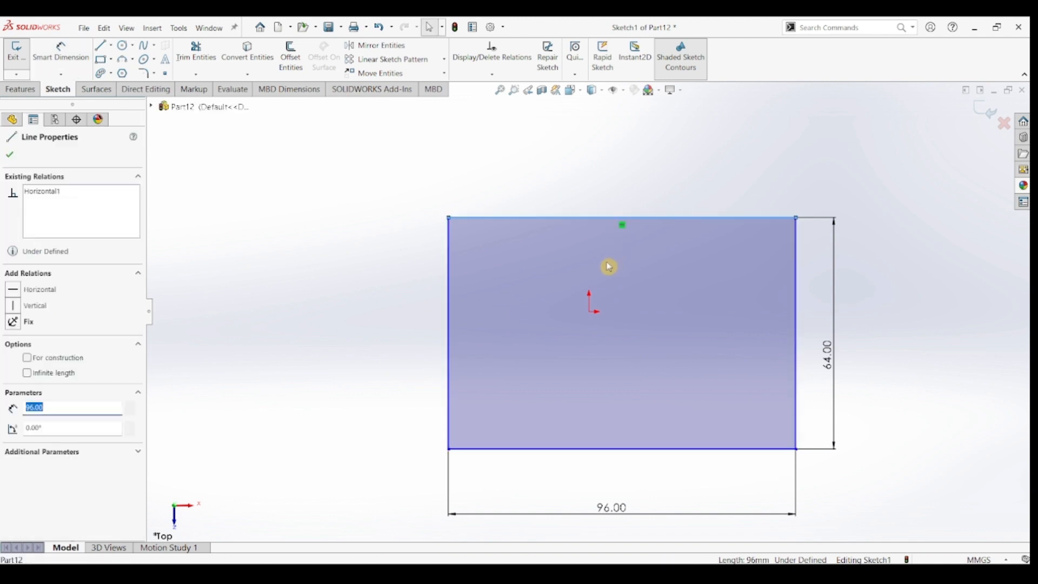
pyautogui.keyDown('ctrl'); pyautogui.click(593, 315); pyautogui.keyUp('ctrl')
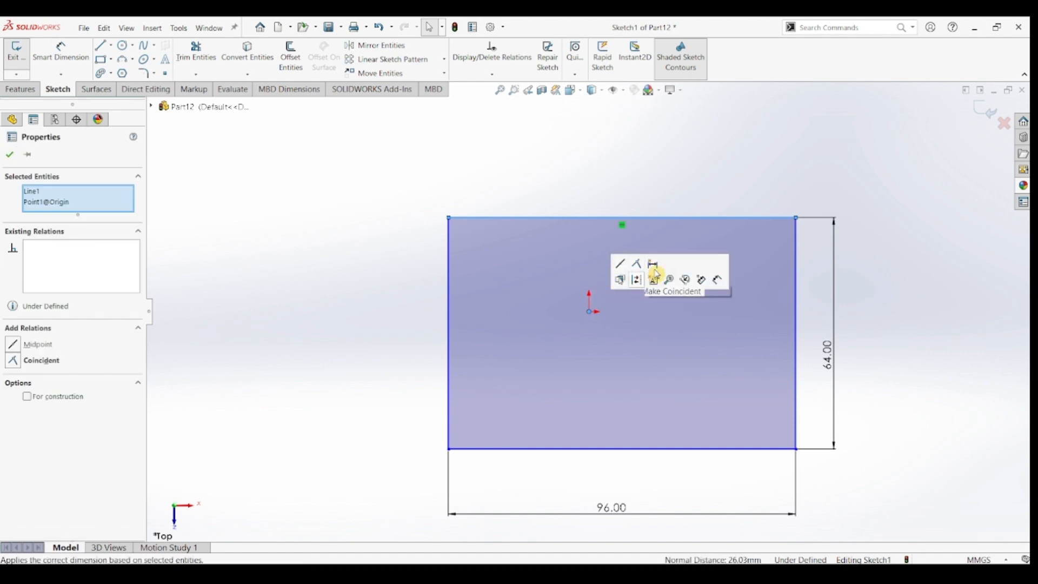
pyautogui.click(622, 267)
pyautogui.click(859, 355)
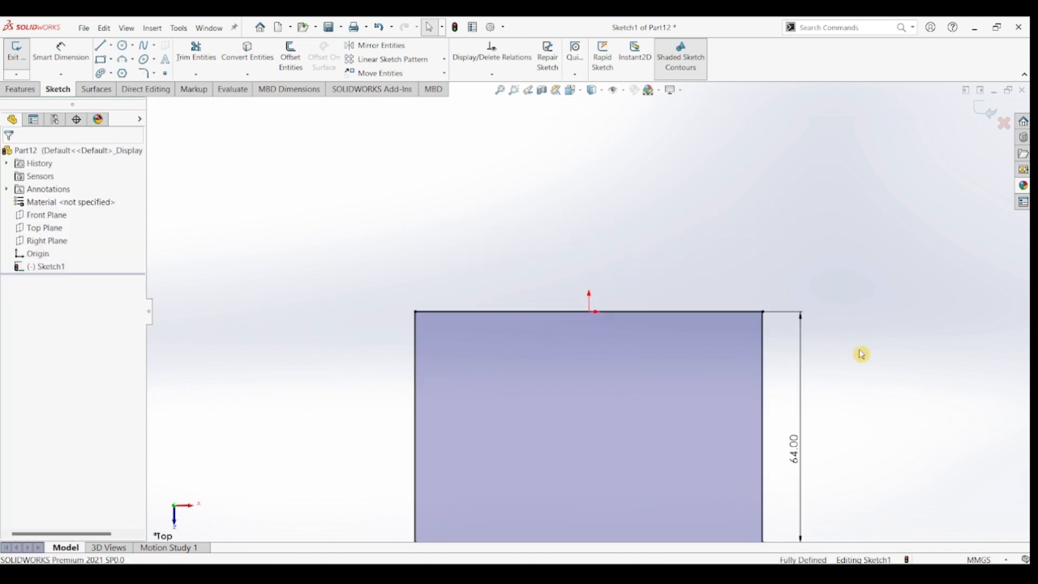
# Extrude the rectangle upward as a blind boss with a depth of 20 mm
pyautogui.press('z')
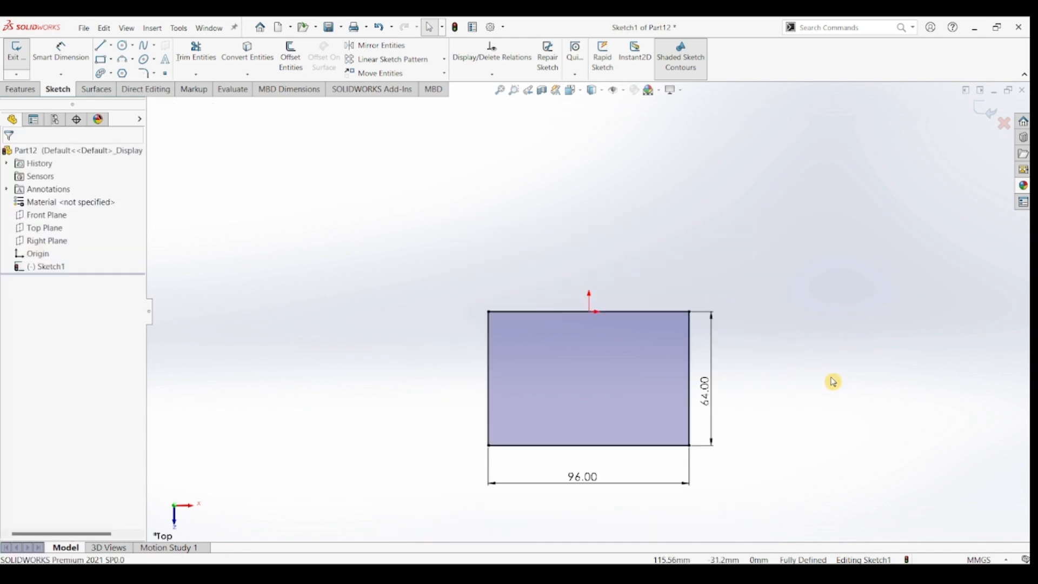
pyautogui.click(18, 90)
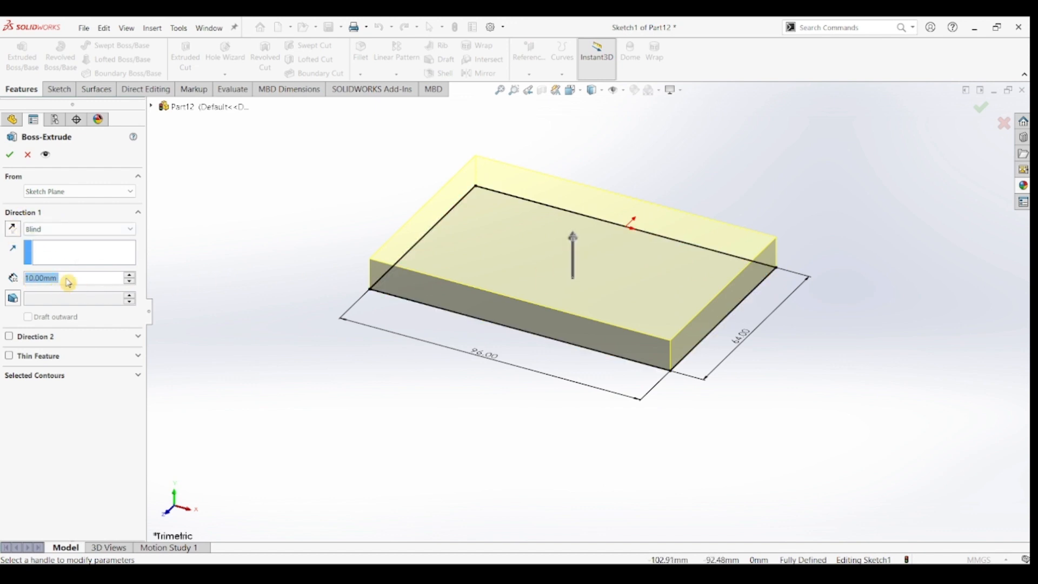
pyautogui.write('20')
pyautogui.press('Return')
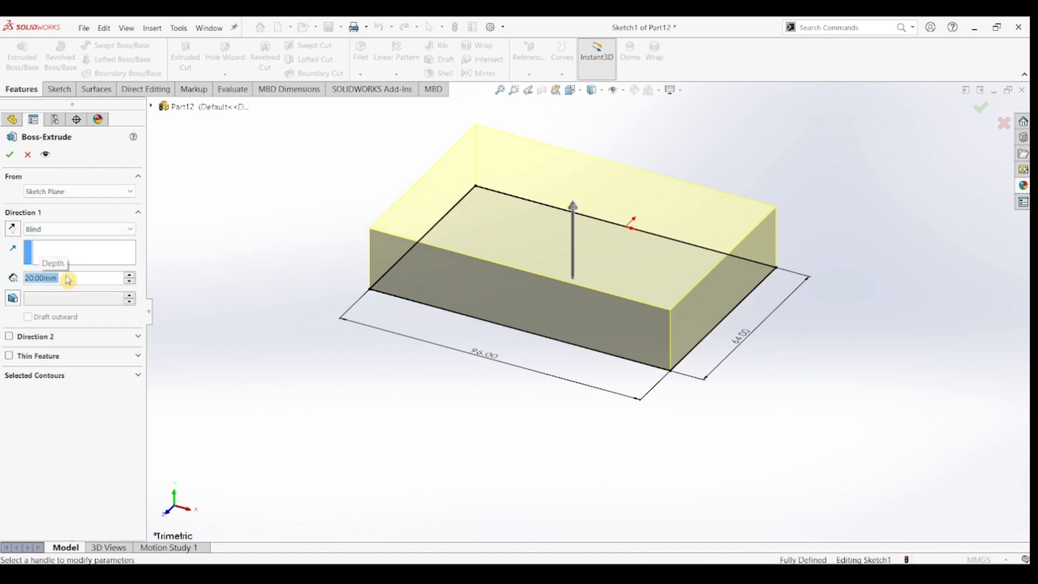
pyautogui.click(10, 155)
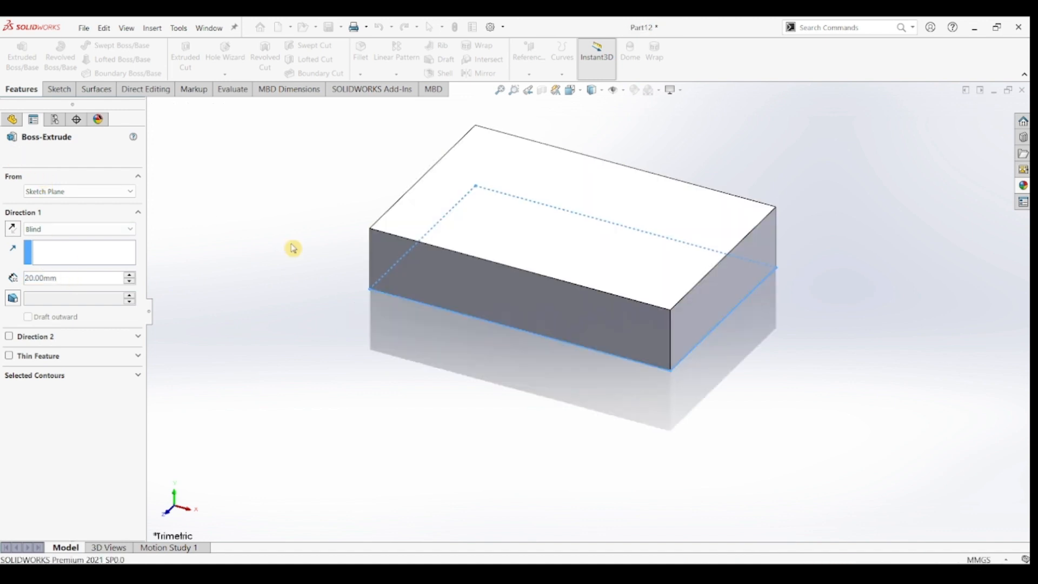
# On the Right Plane, sketch a vertical line about 28 mm long from the block's upper back corner, continuing with a tangent arc and an outward-sloping line
pyautogui.press('f')
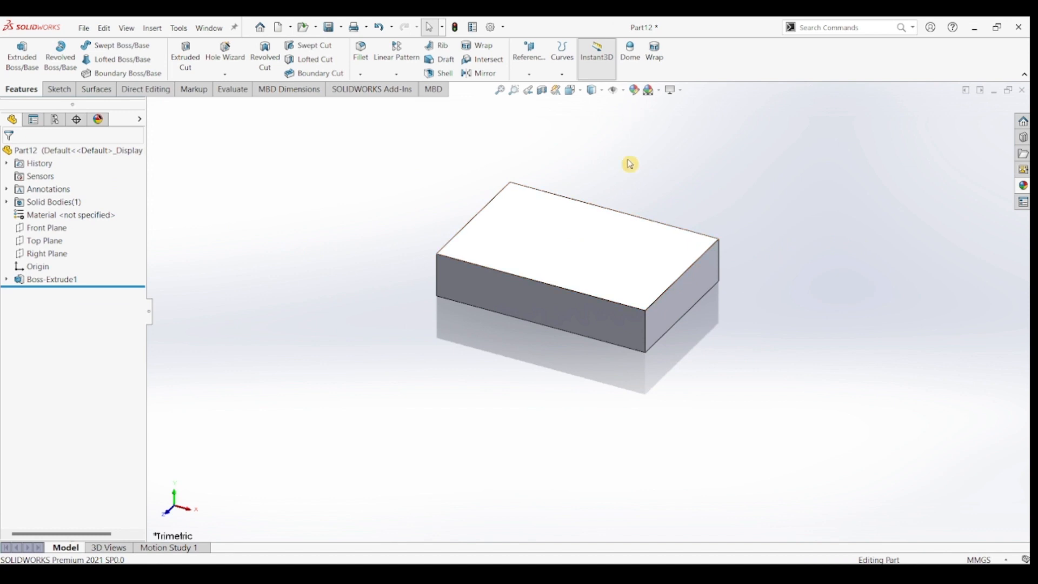
pyautogui.click(50, 255)
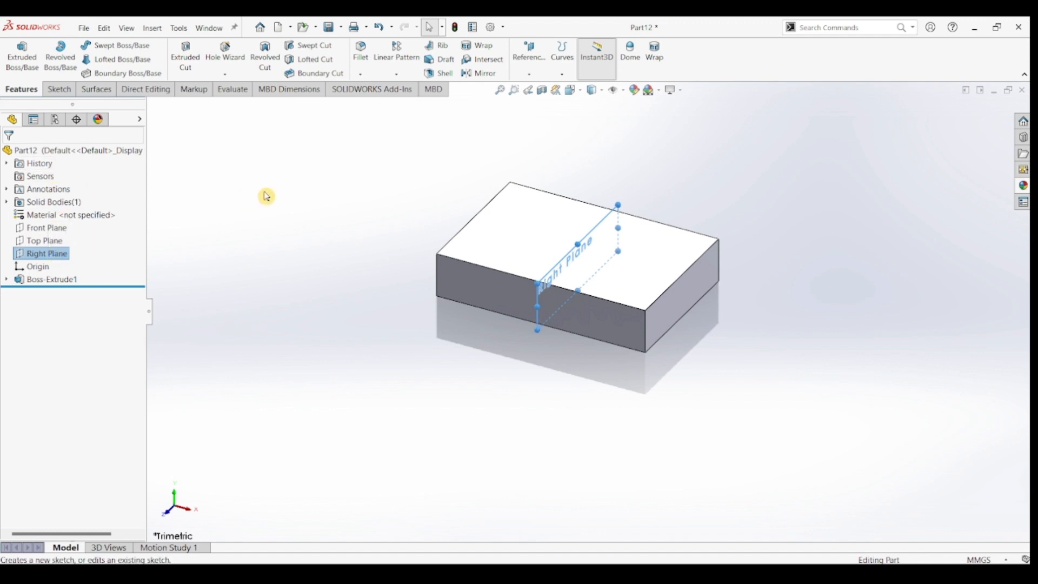
pyautogui.click(59, 90)
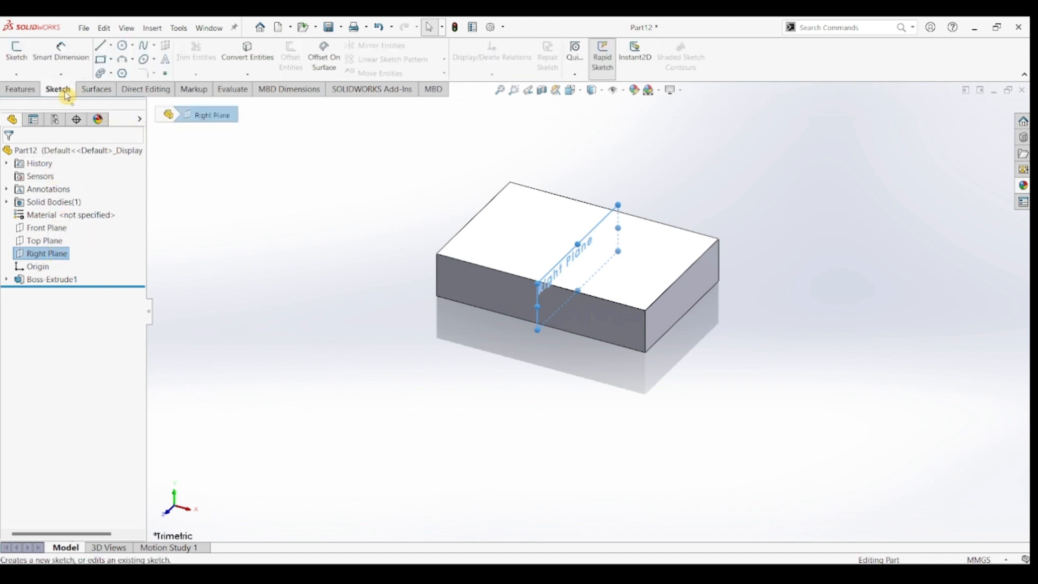
pyautogui.click(25, 58)
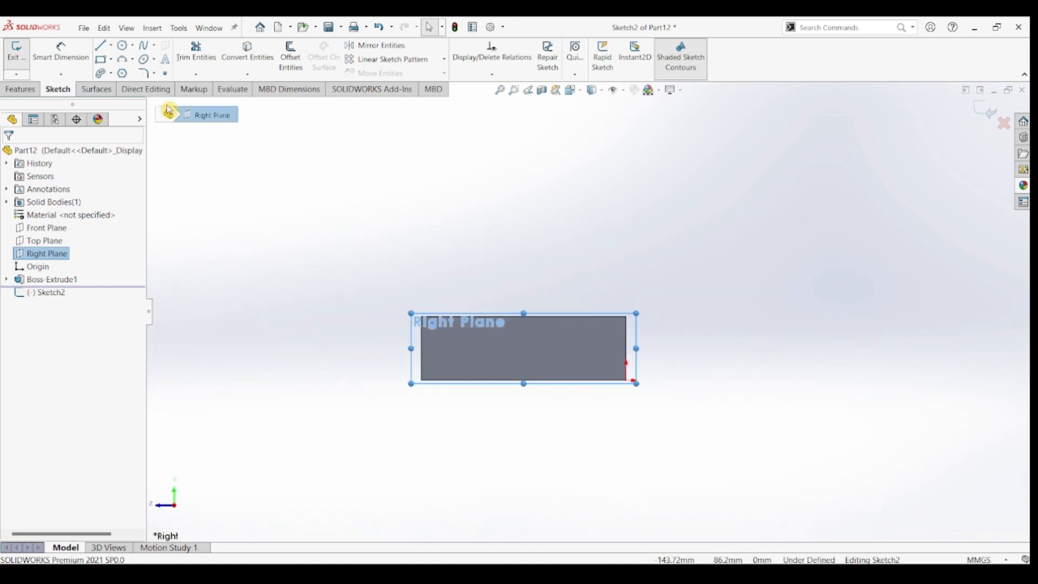
pyautogui.click(100, 46)
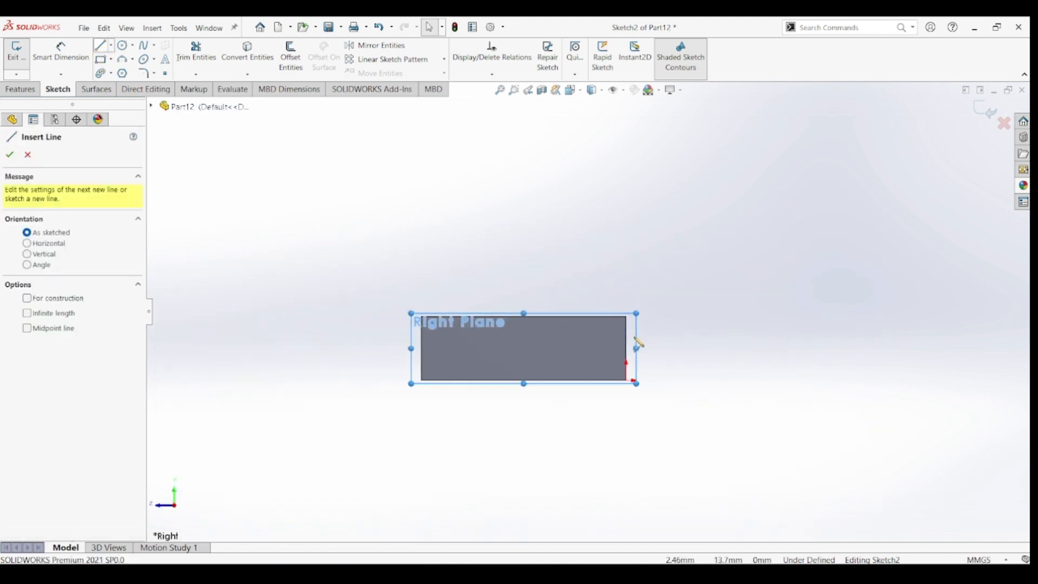
pyautogui.click(626, 317)
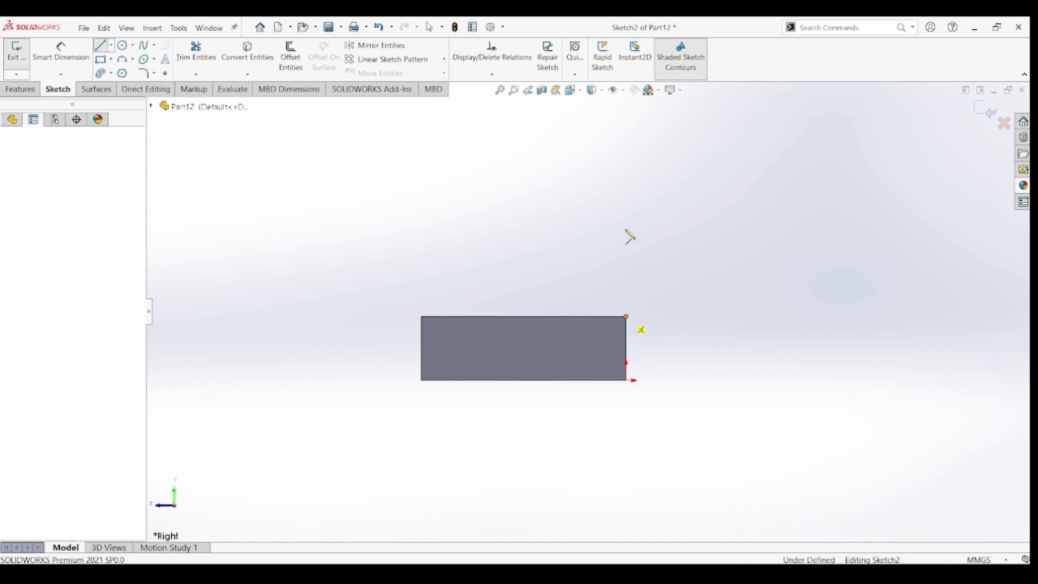
pyautogui.click(627, 227)
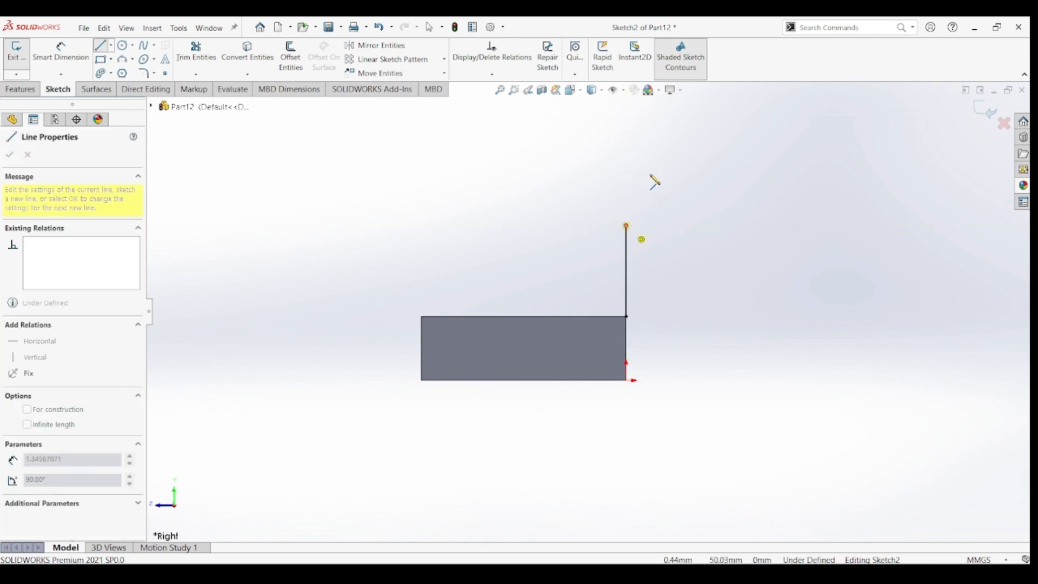
pyautogui.press('a')
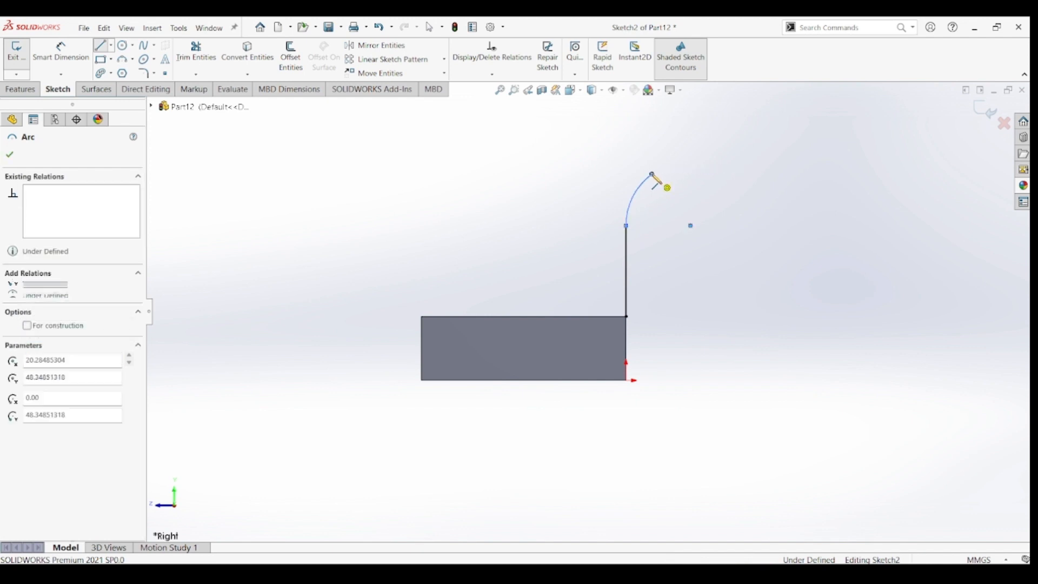
pyautogui.click(652, 174)
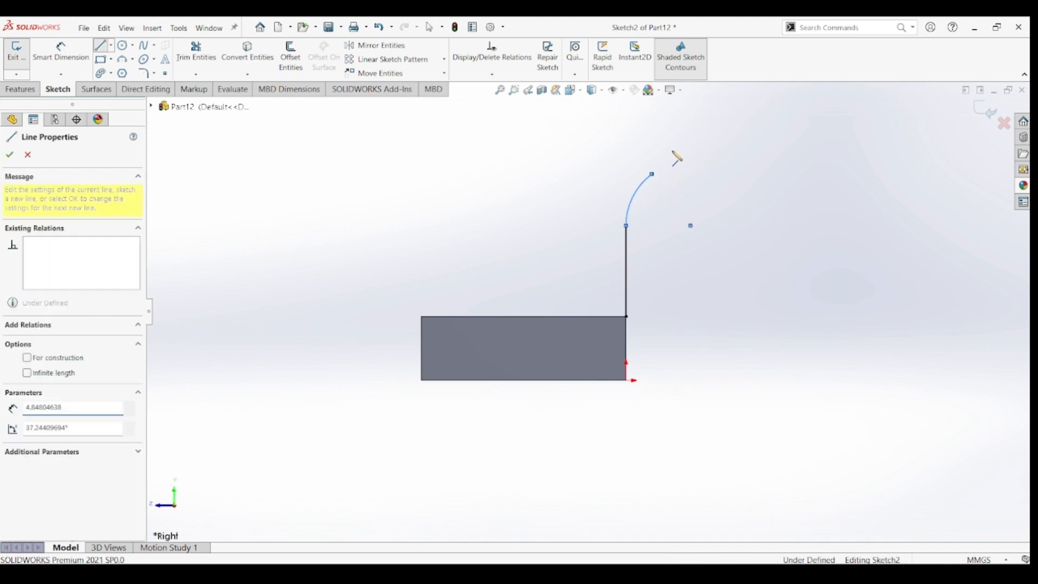
pyautogui.click(699, 139)
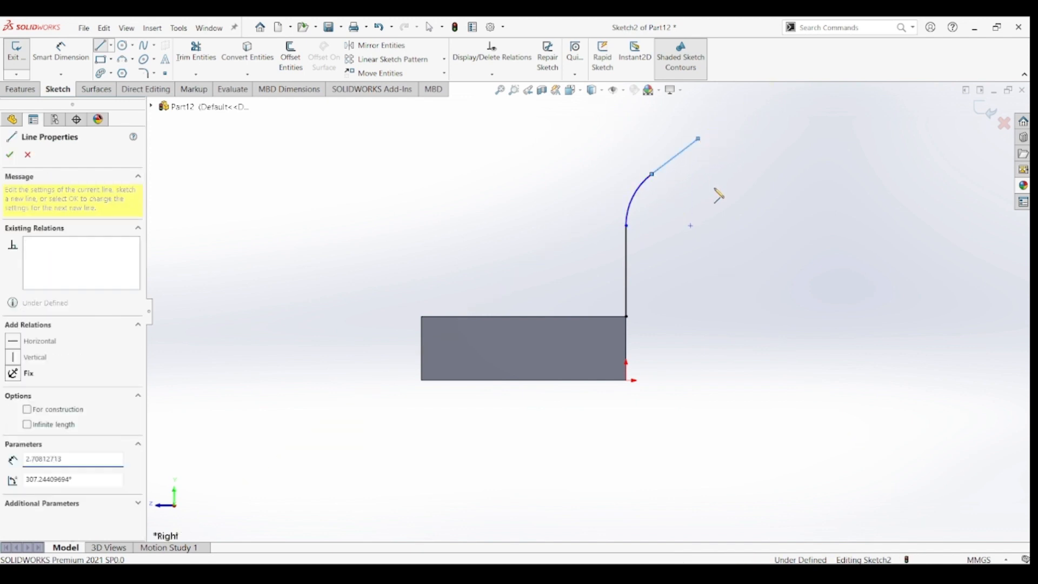
pyautogui.press('Escape')
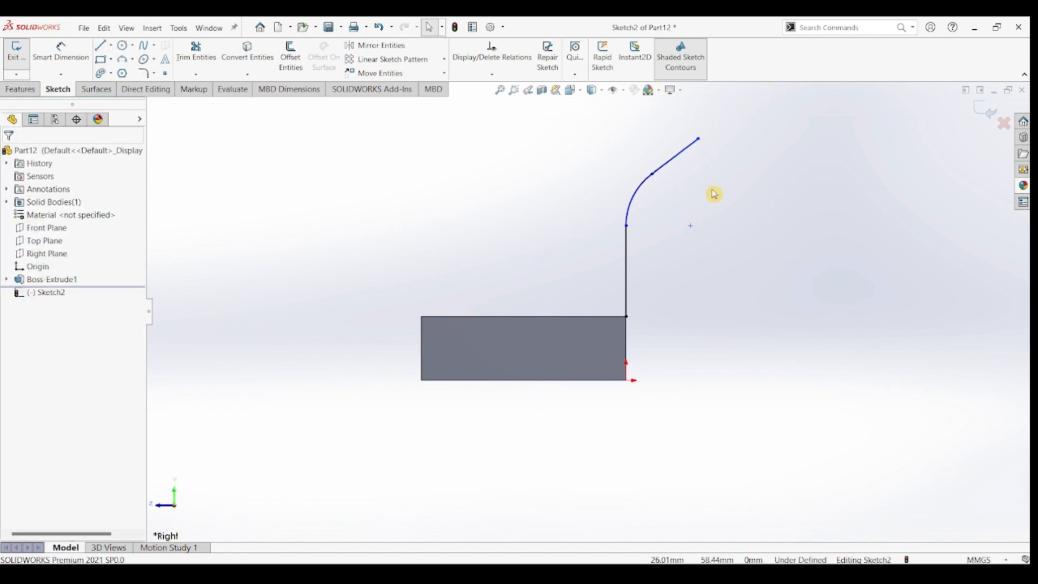
# Dimension the vertical line rising from the block's upper back corner to a length of 64 mm
pyautogui.press('z')
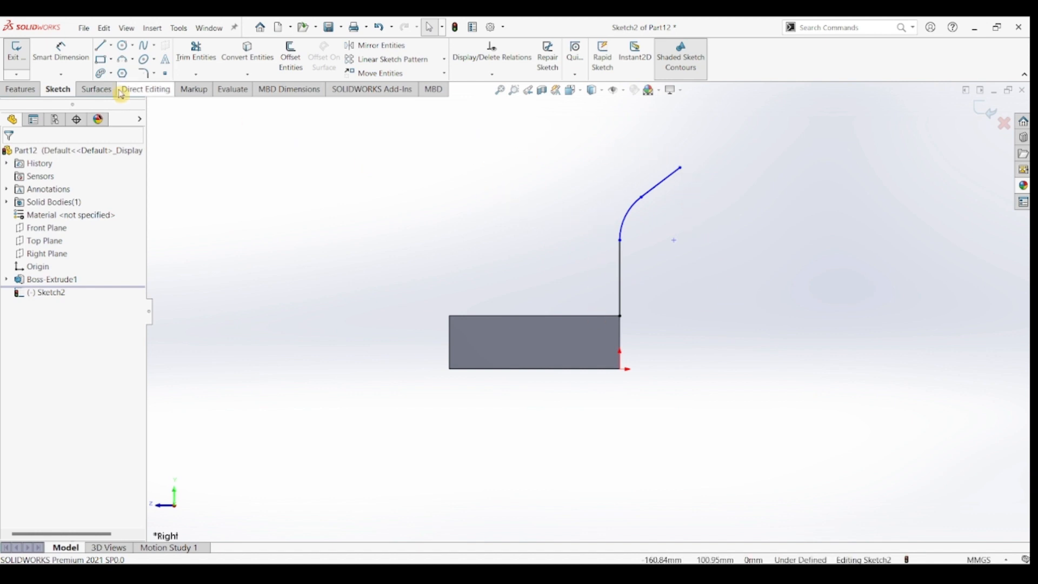
pyautogui.click(61, 52)
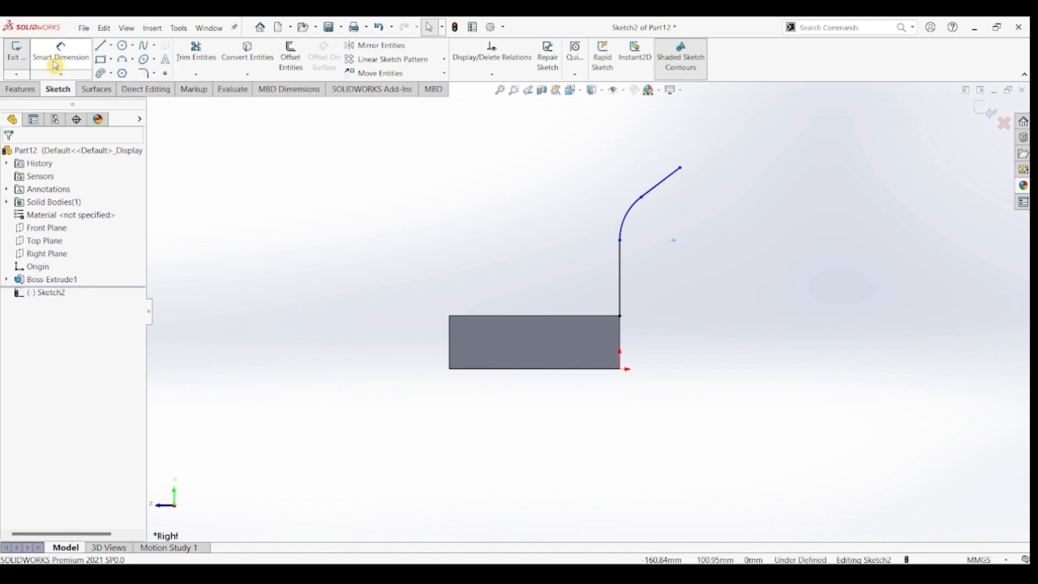
pyautogui.click(621, 282)
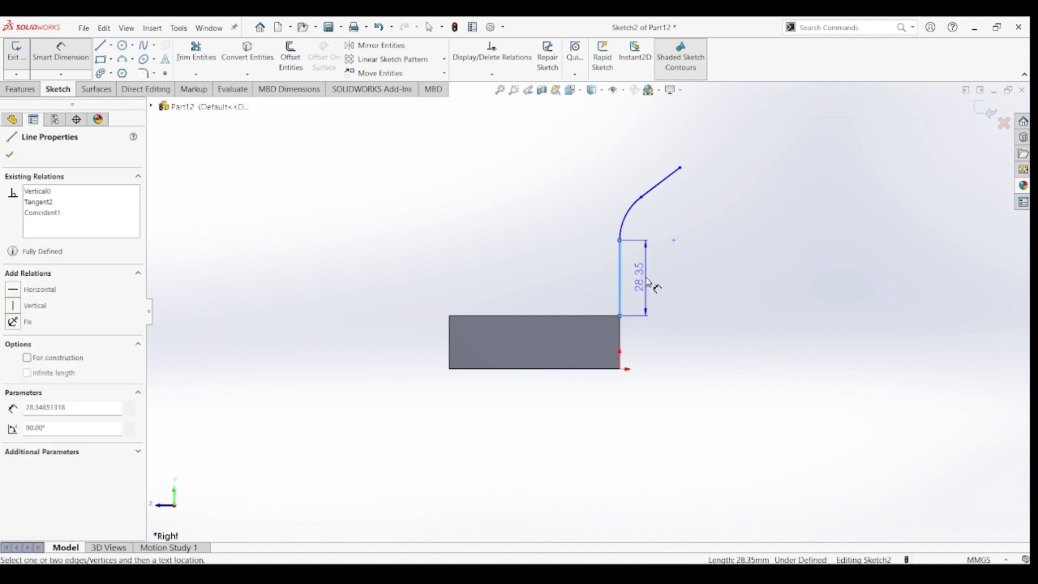
pyautogui.click(652, 283)
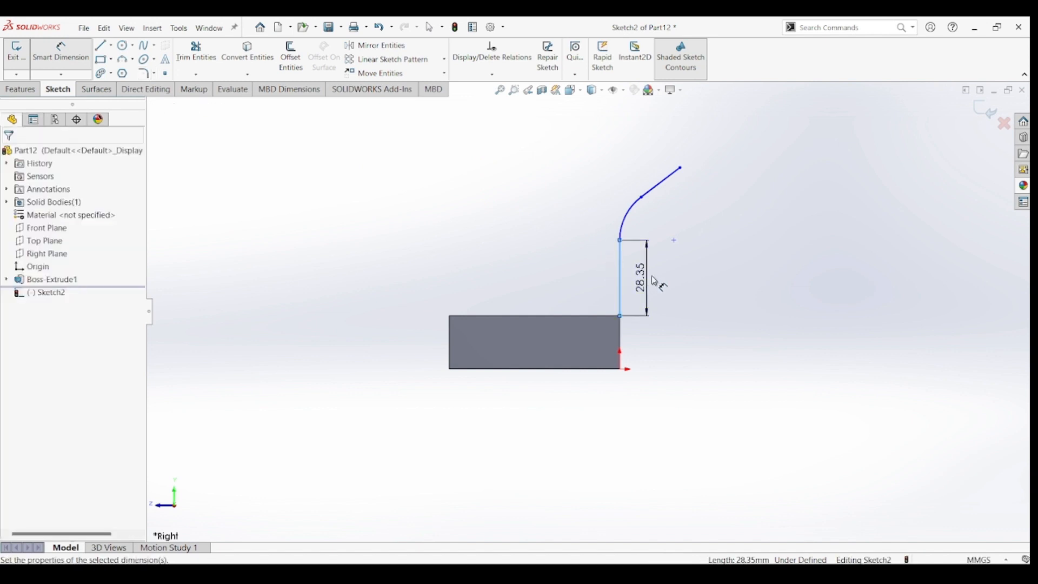
pyautogui.write('25')
pyautogui.press('Return')
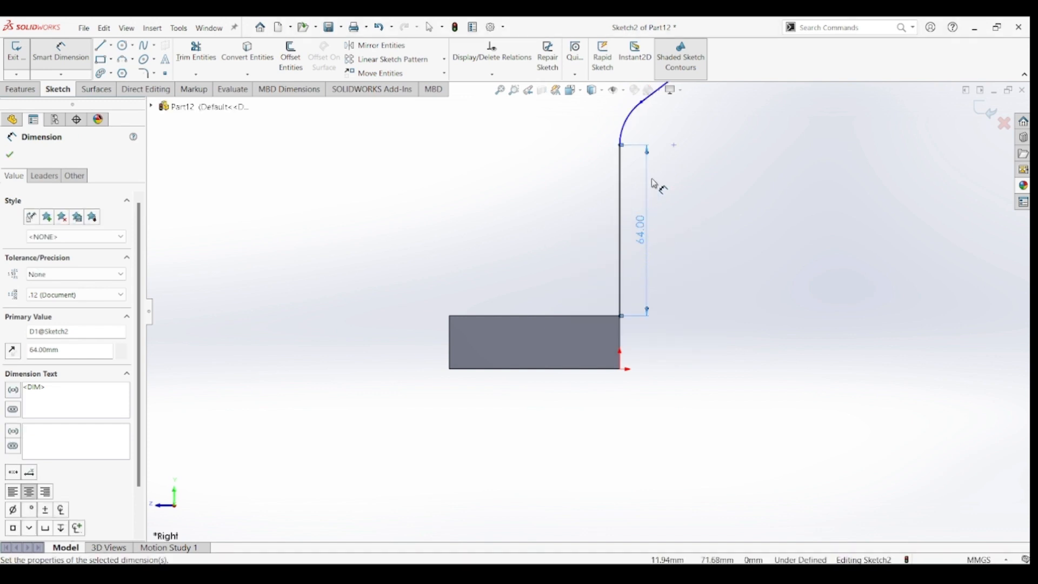
# Dimension the tangent arc above the vertical line to a radius of 15 mm
pyautogui.scroll(4, 652, 183)
pyautogui.scroll(-2, 648, 196)
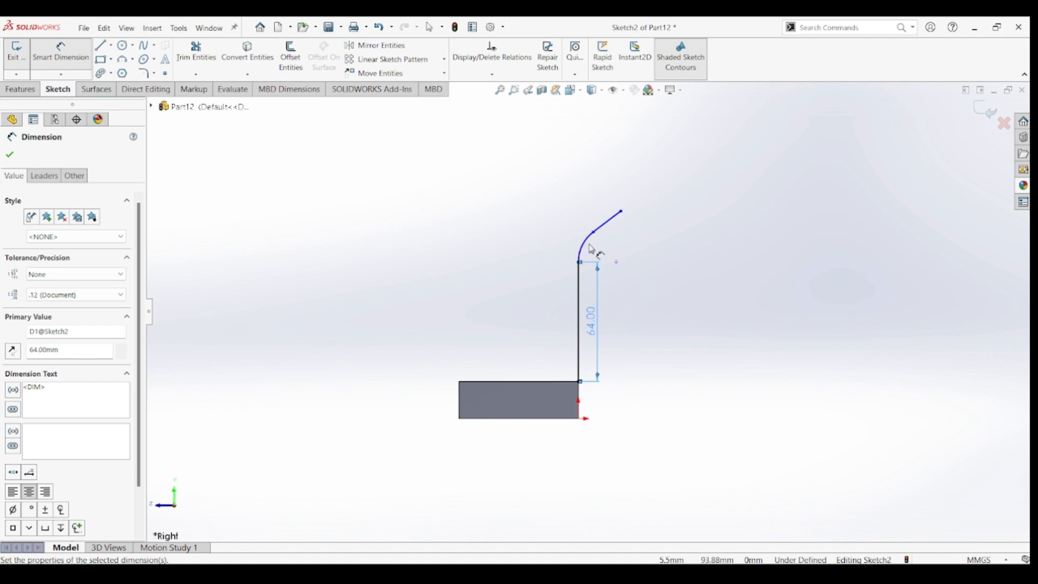
pyautogui.click(587, 246)
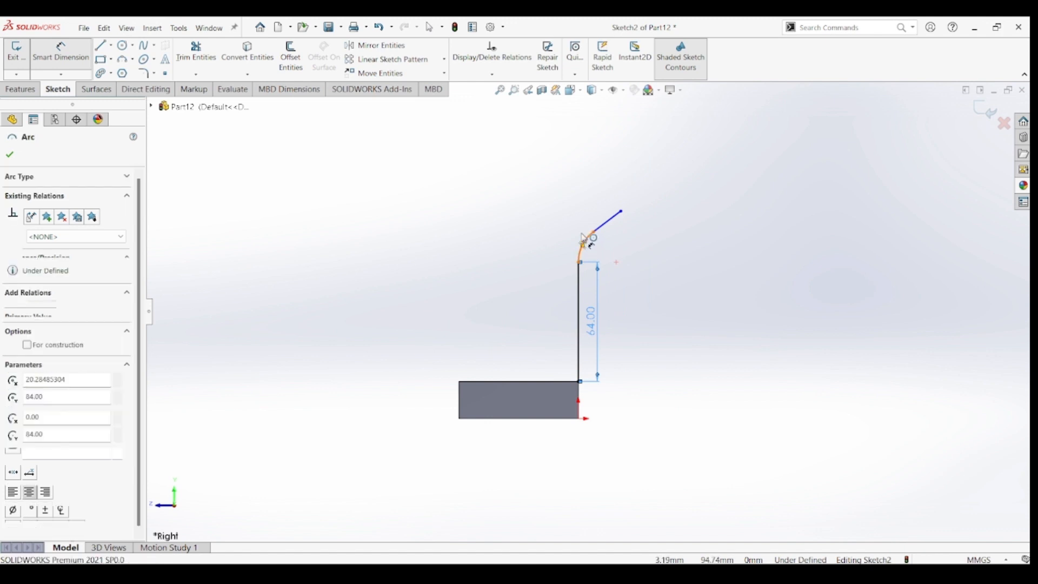
pyautogui.click(561, 231)
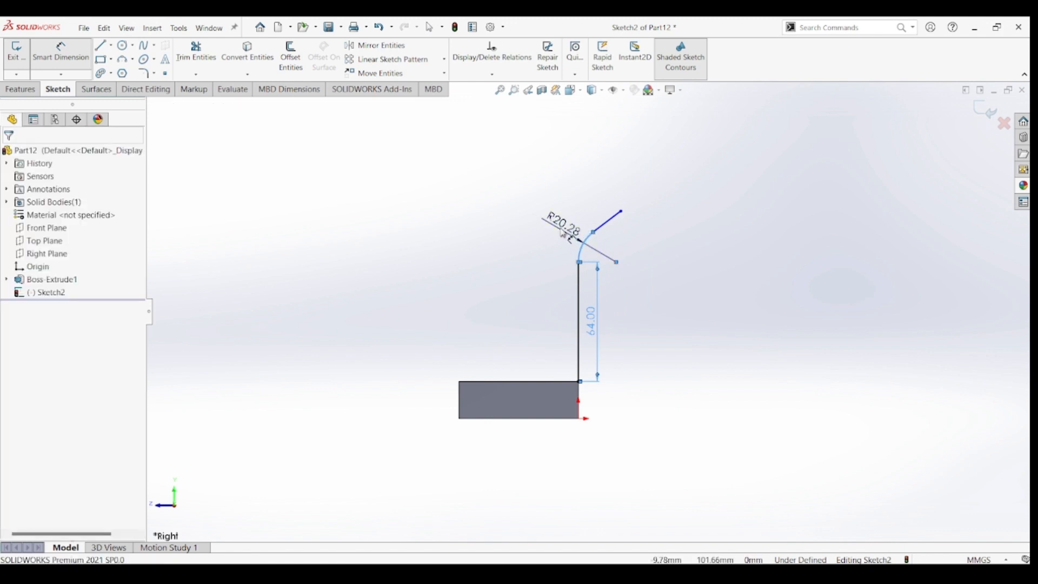
pyautogui.write('12')
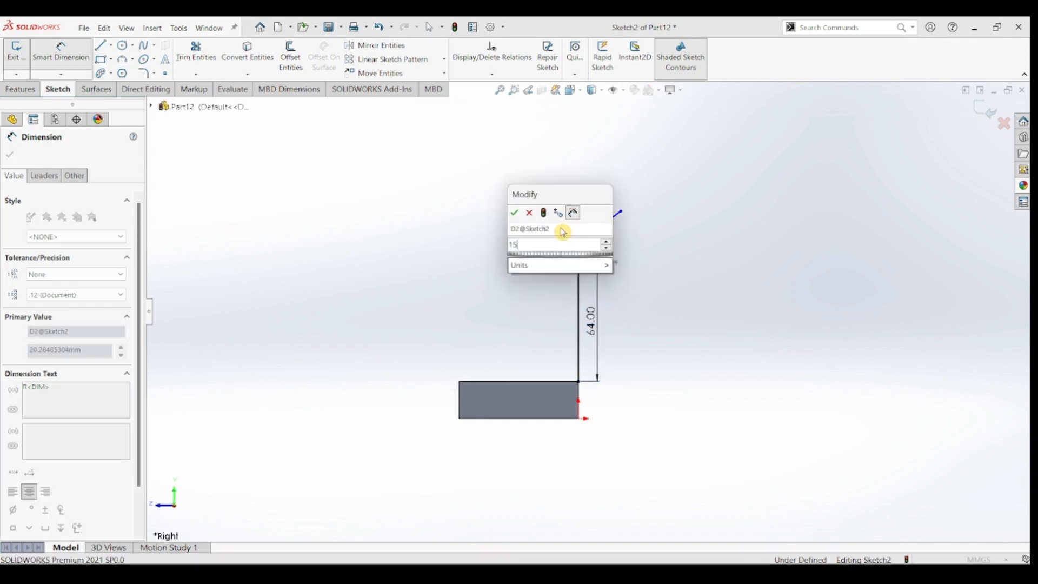
pyautogui.press('Return')
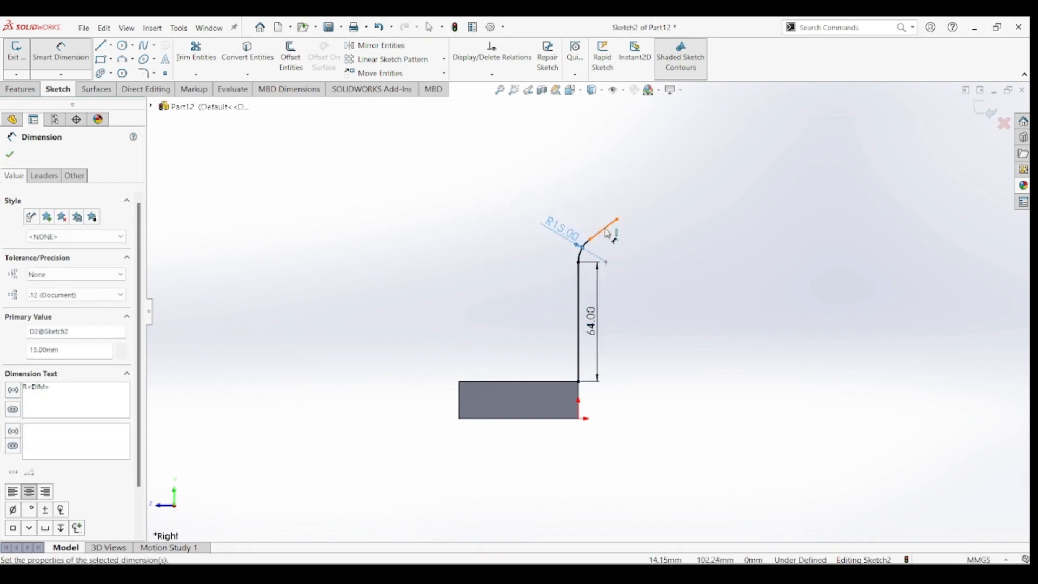
# Dimension the sloping line at the end of the arc to a length of 30 mm
pyautogui.click(605, 231)
pyautogui.click(589, 213)
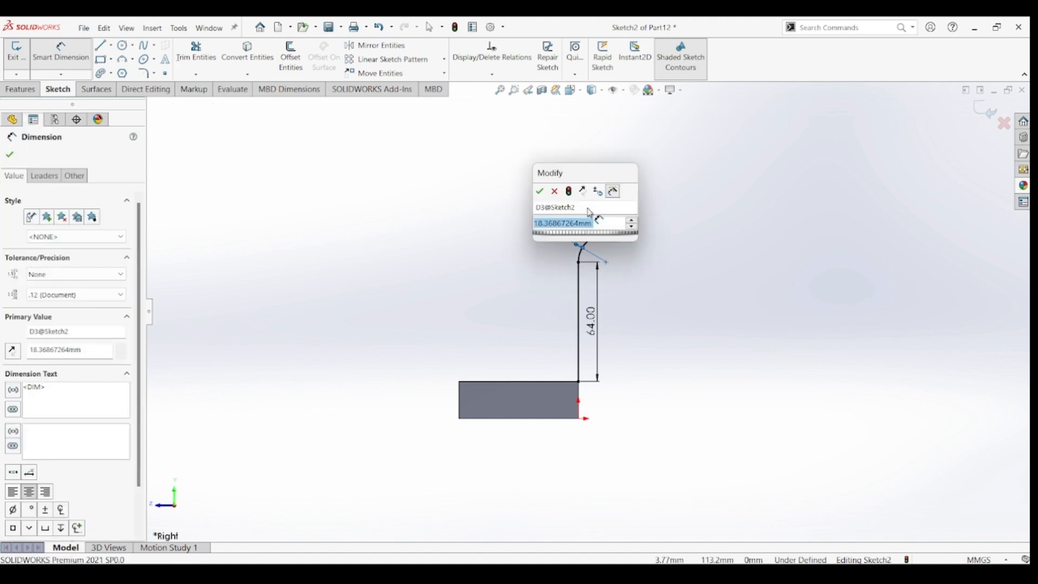
pyautogui.write('30')
pyautogui.press('Return')
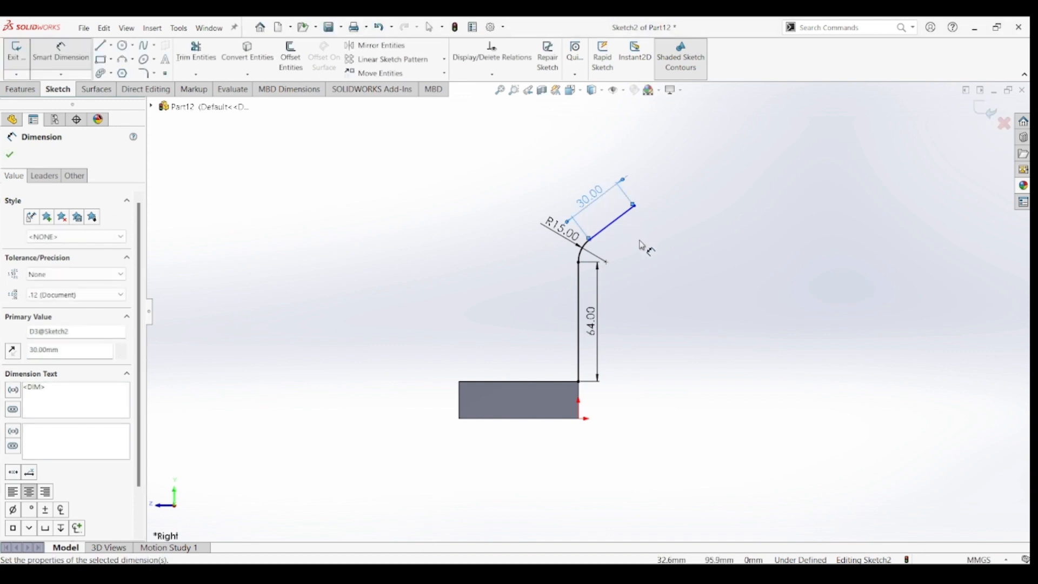
# Set the angle between the sloping line and the base block's top edge to 45°
pyautogui.click(621, 225)
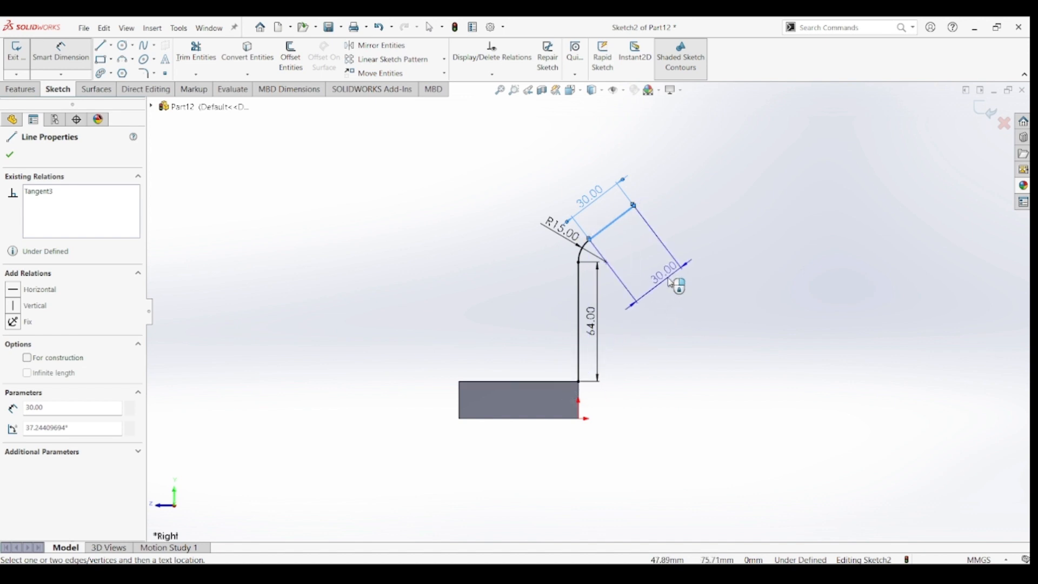
pyautogui.click(543, 382)
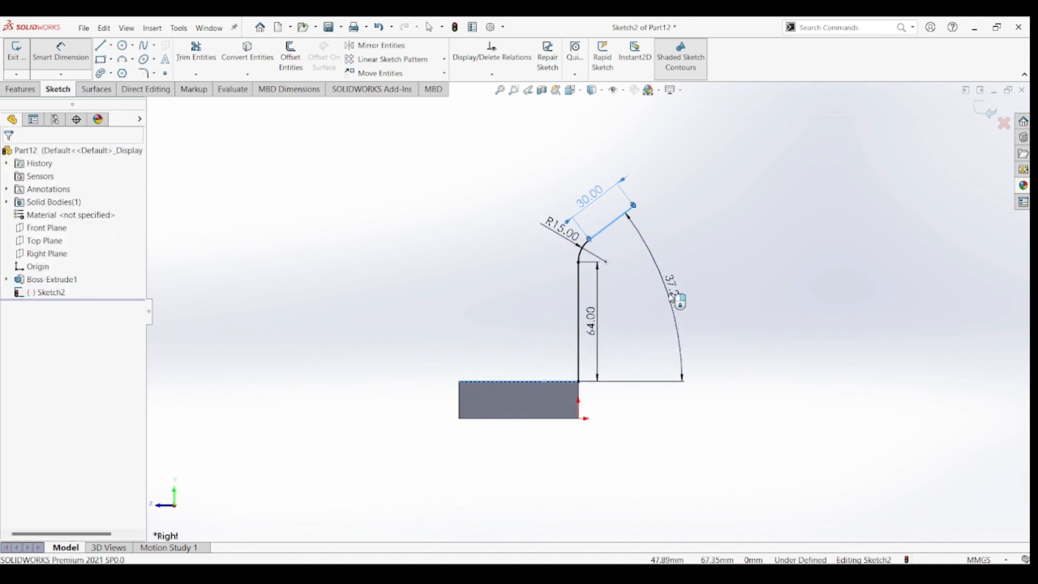
pyautogui.click(672, 297)
pyautogui.write('45')
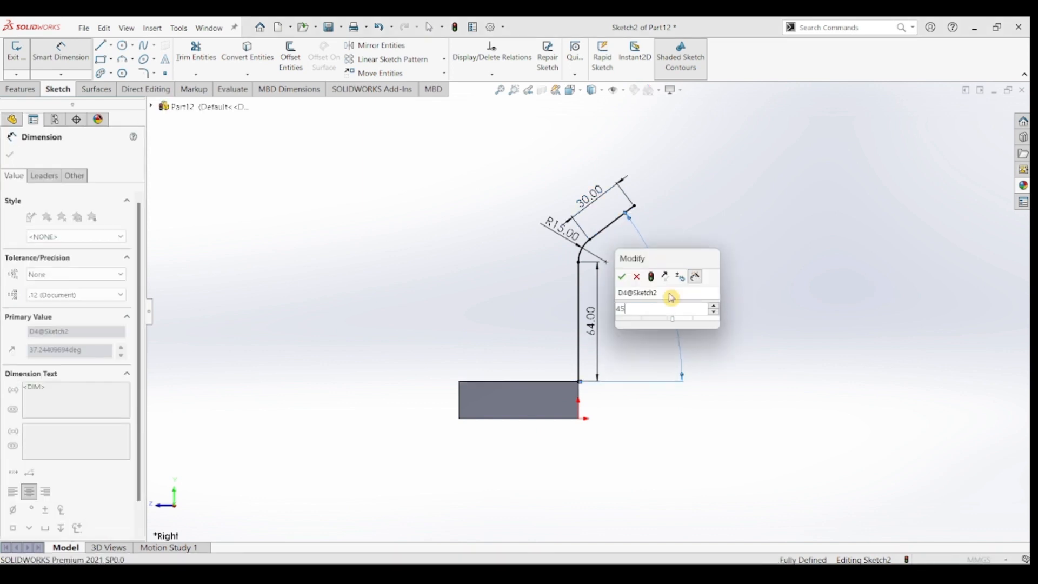
pyautogui.press('Escape')
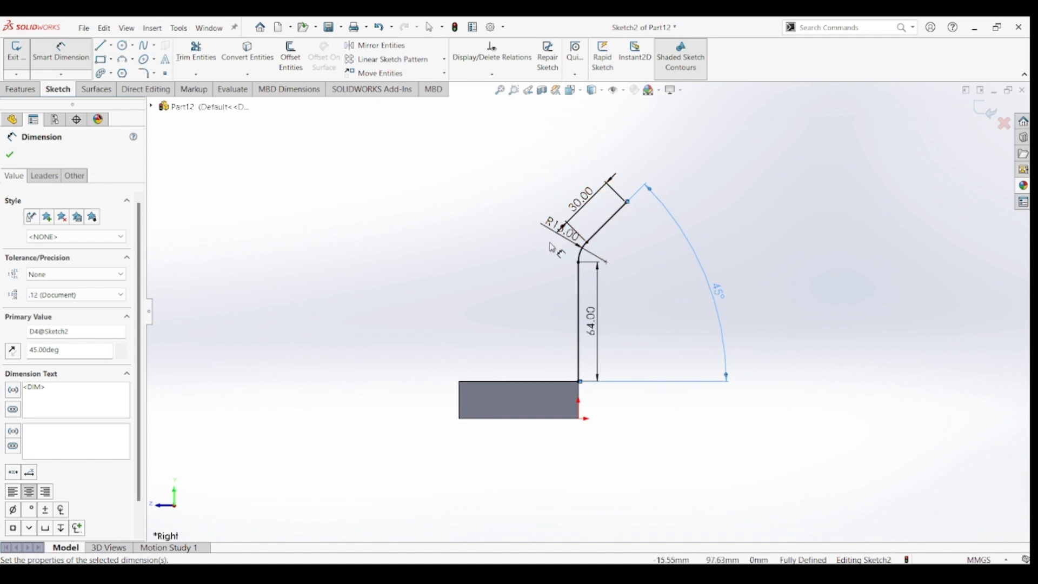
pyautogui.click(9, 157)
# Offset the vertical line, arc and sloping line by 10 mm in the reversed direction, over the block, capping the ends with lines
pyautogui.click(291, 57)
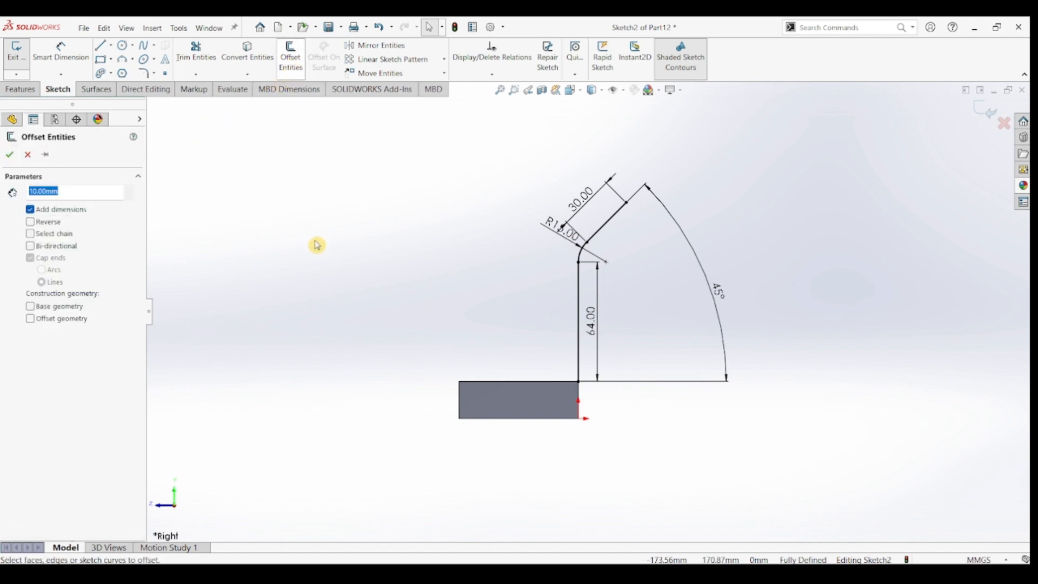
pyautogui.click(608, 227)
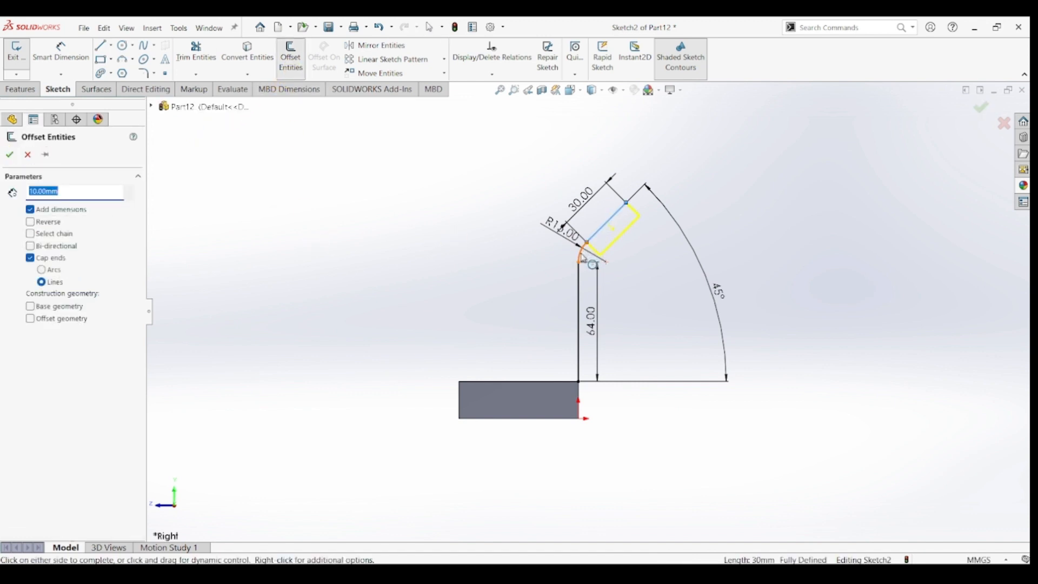
pyautogui.click(584, 252)
pyautogui.click(579, 285)
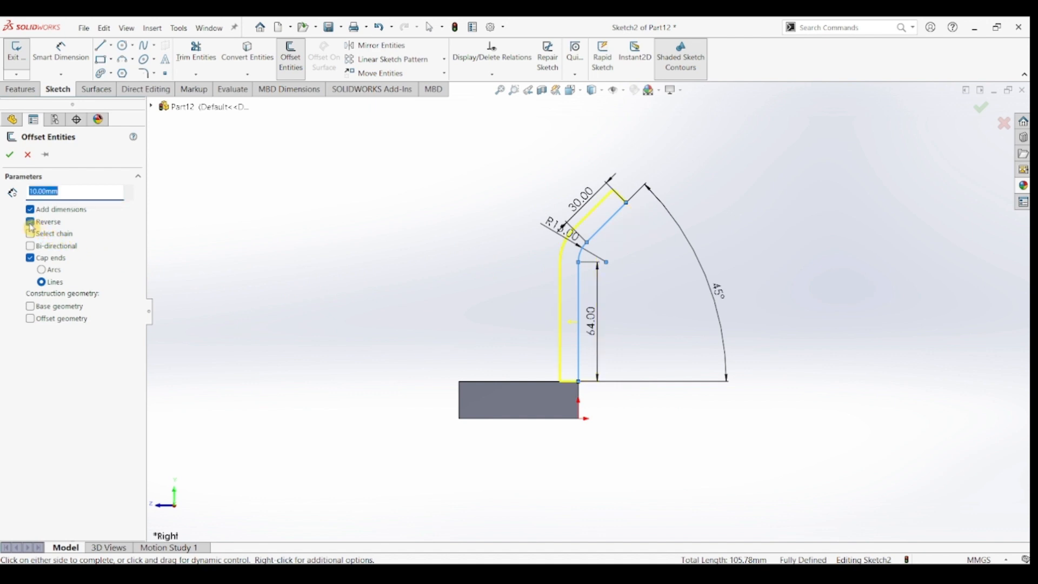
pyautogui.click(31, 260)
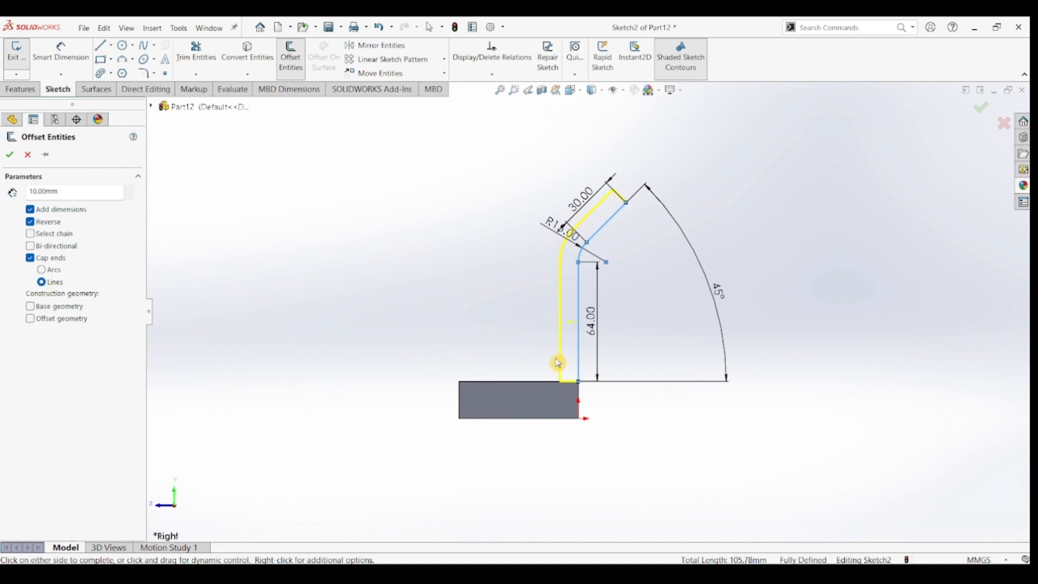
pyautogui.click(10, 155)
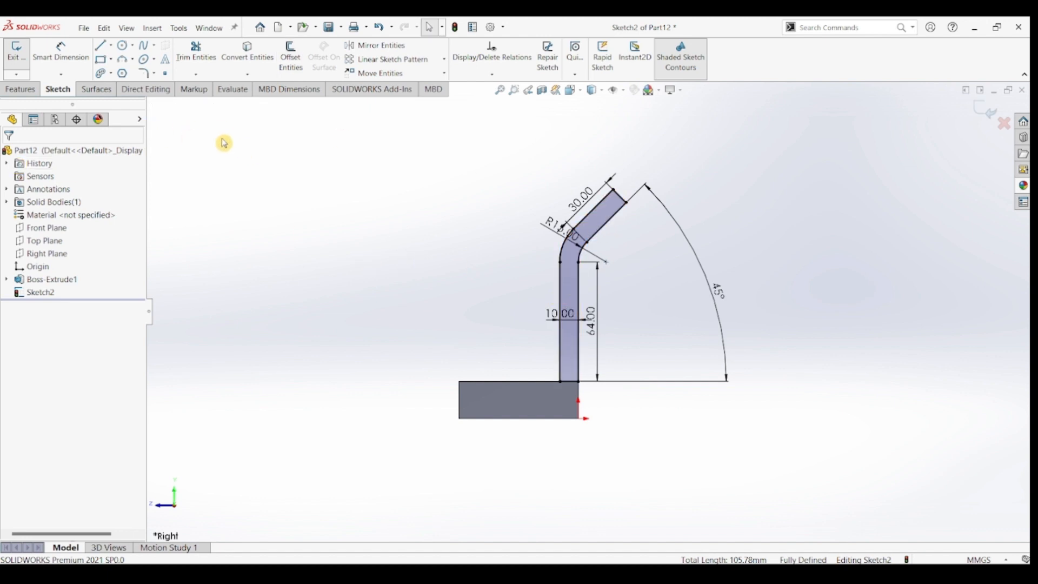
# Extrude the closed support profile as a Mid Plane boss with a depth of 64 mm, merged with the base block
pyautogui.click(20, 89)
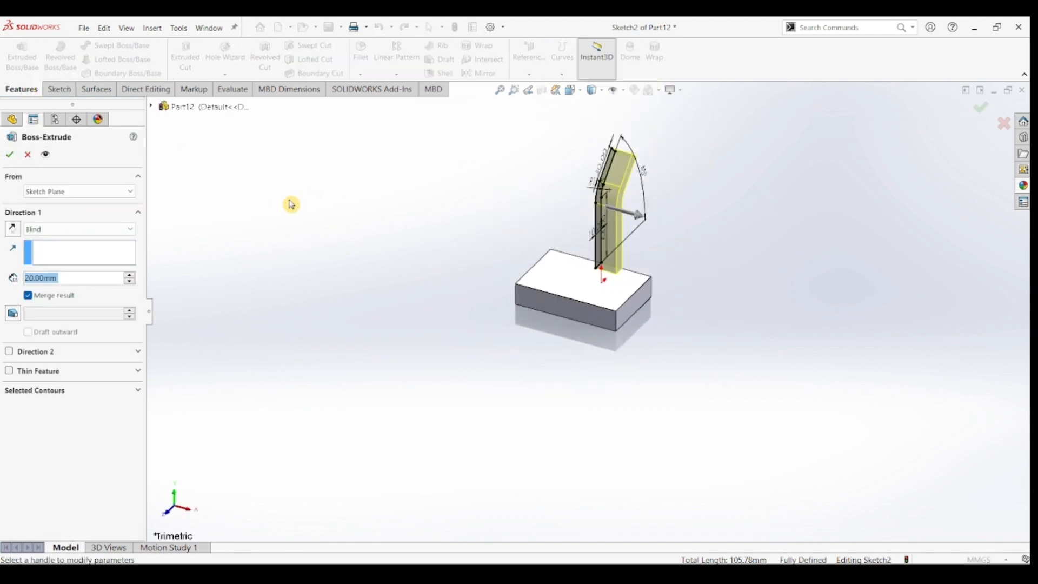
pyautogui.click(74, 229)
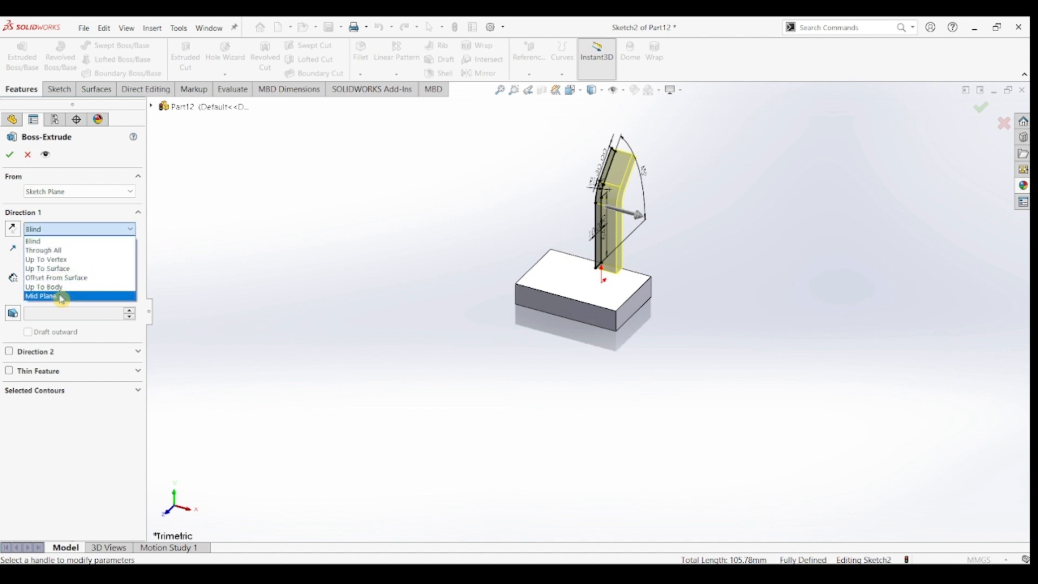
pyautogui.click(60, 295)
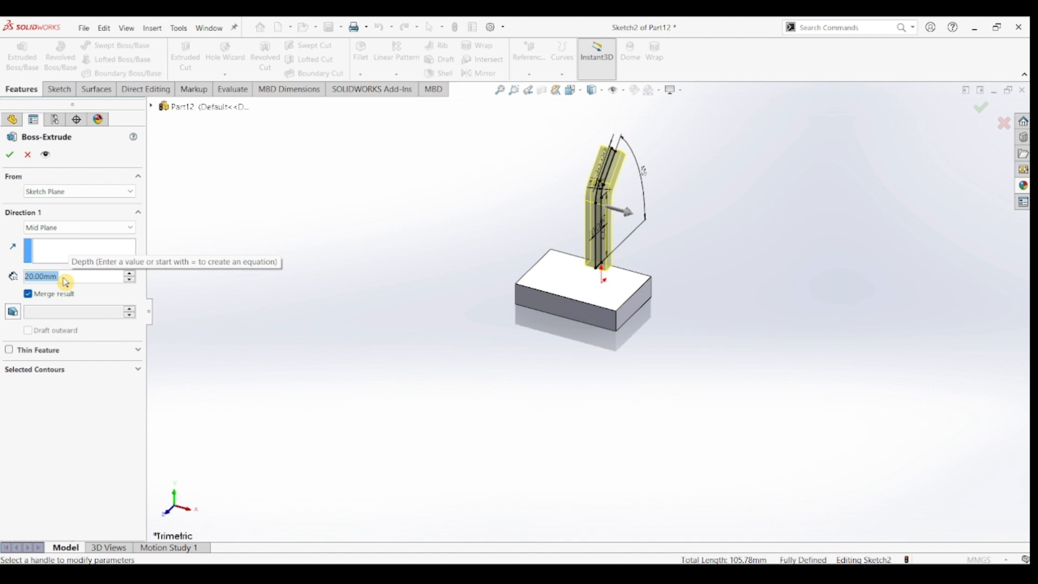
pyautogui.write('64')
pyautogui.press('Return')
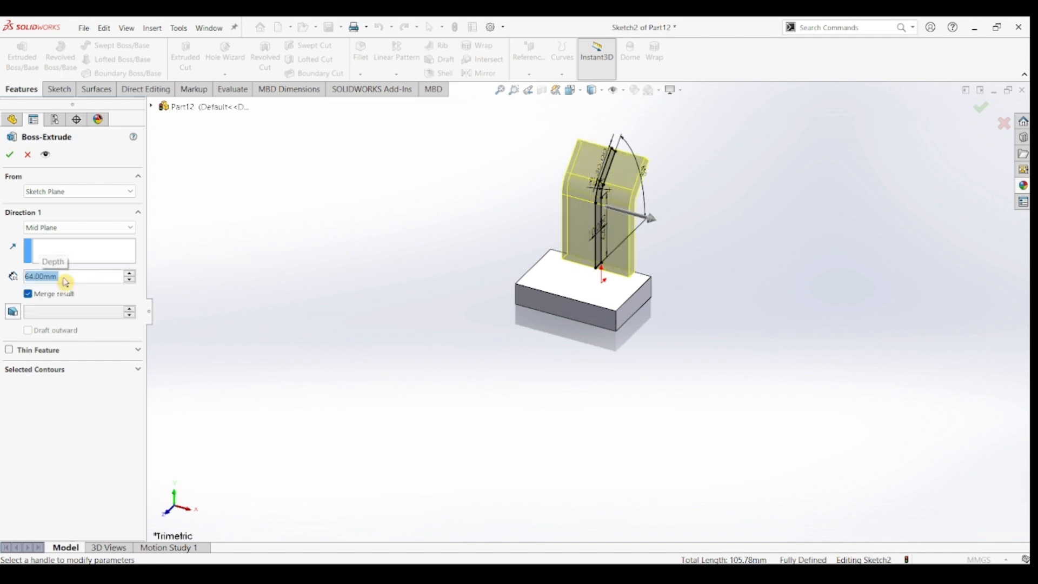
pyautogui.click(11, 156)
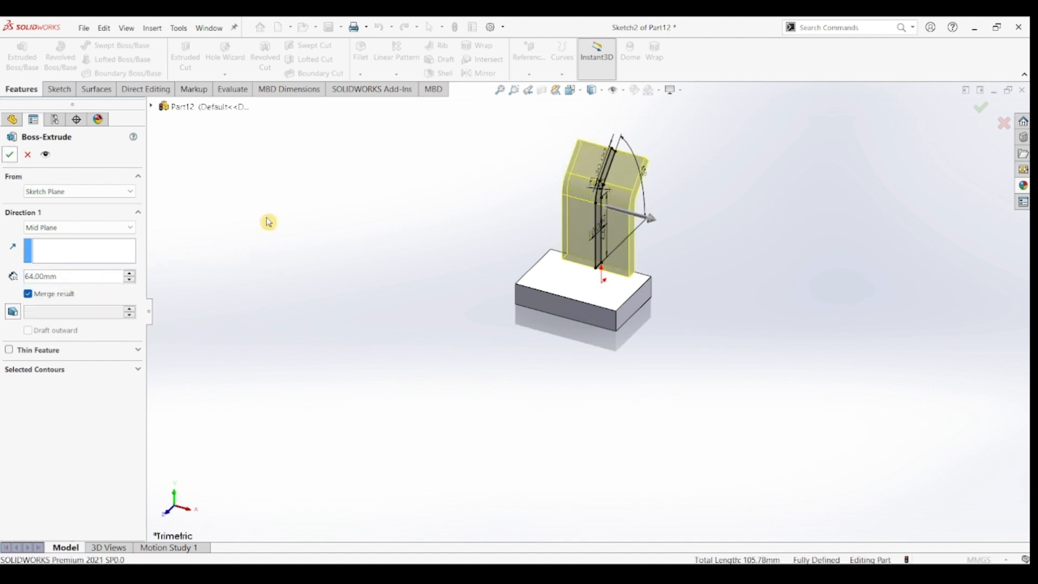
pyautogui.click(720, 207)
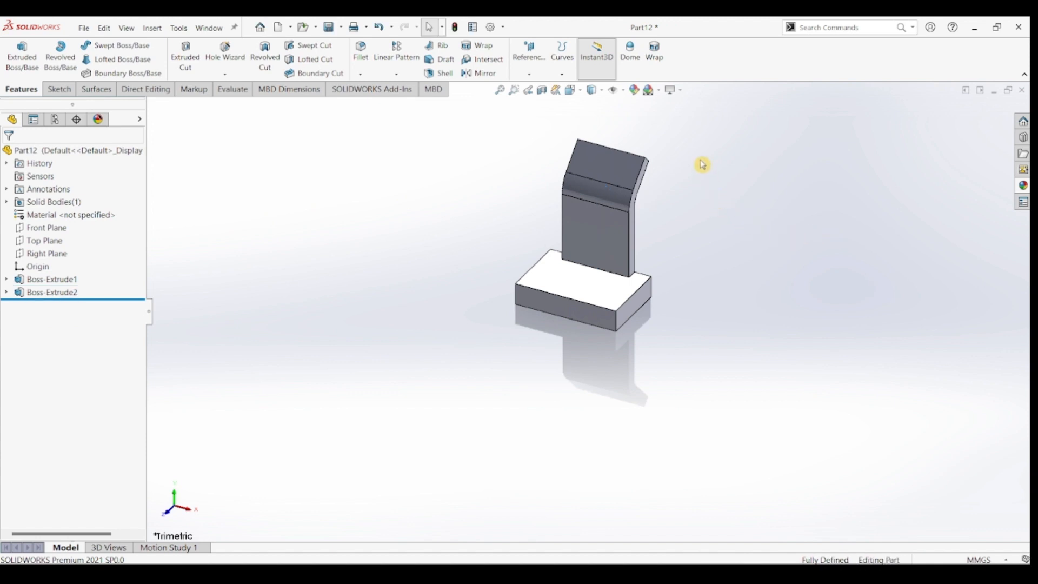
# Start a new sketch on the front sloped face of the support's bent upper section
pyautogui.scroll(-2, 703, 165)
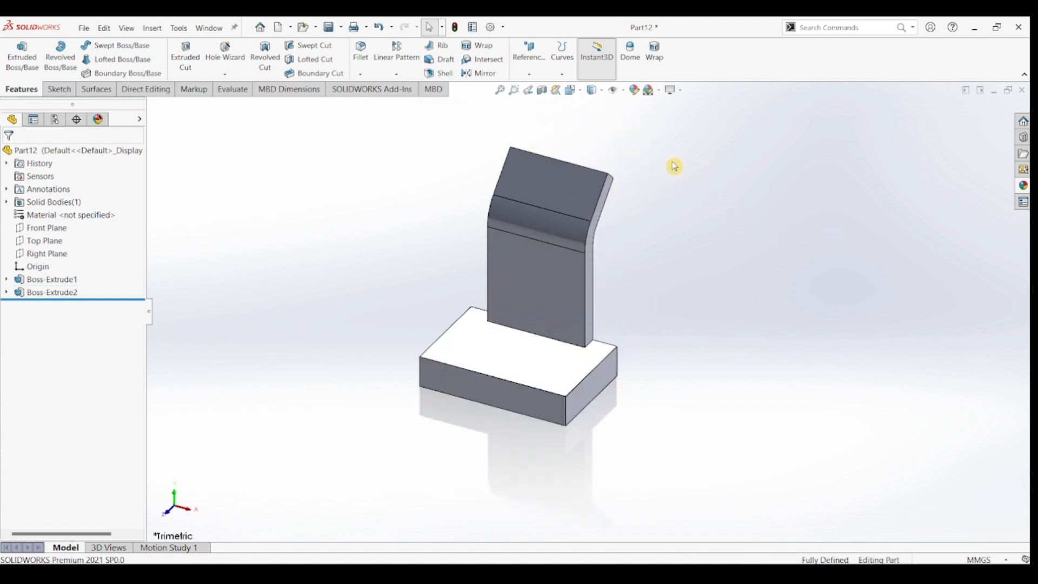
pyautogui.click(559, 183)
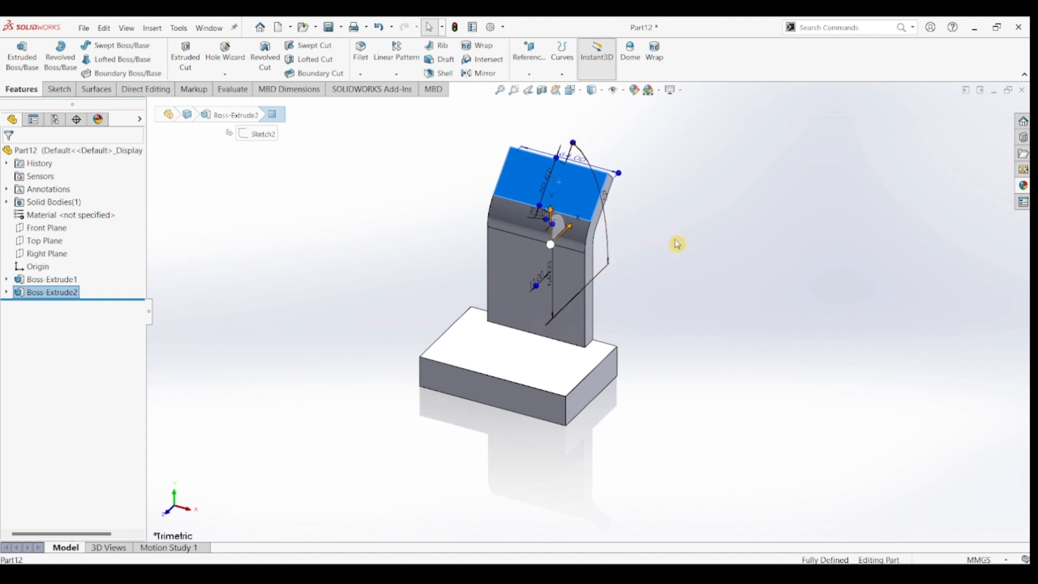
pyautogui.moveTo(709, 260); pyautogui.dragTo(632, 227, button='middle')
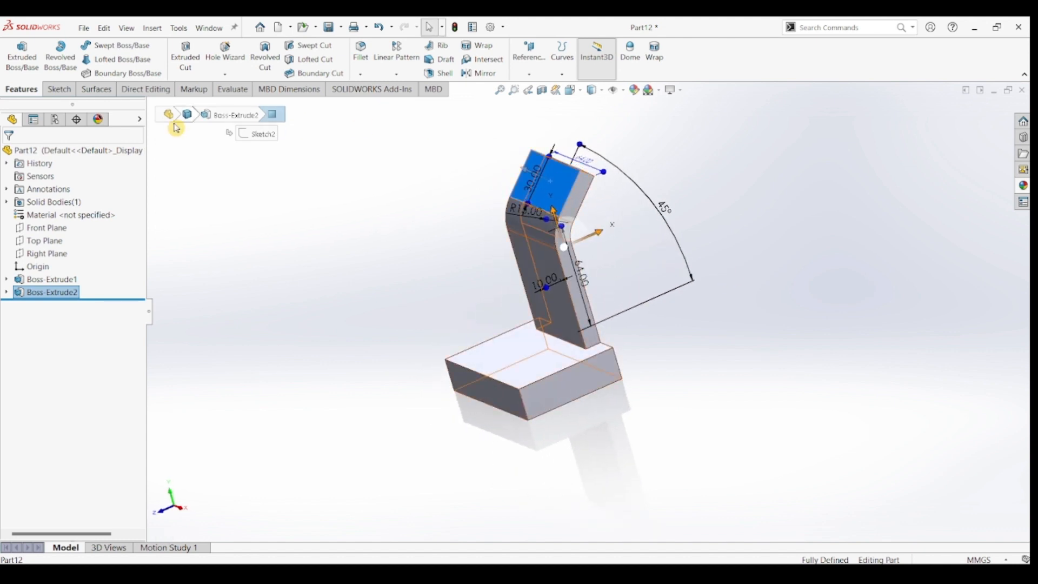
pyautogui.click(52, 90)
pyautogui.click(17, 53)
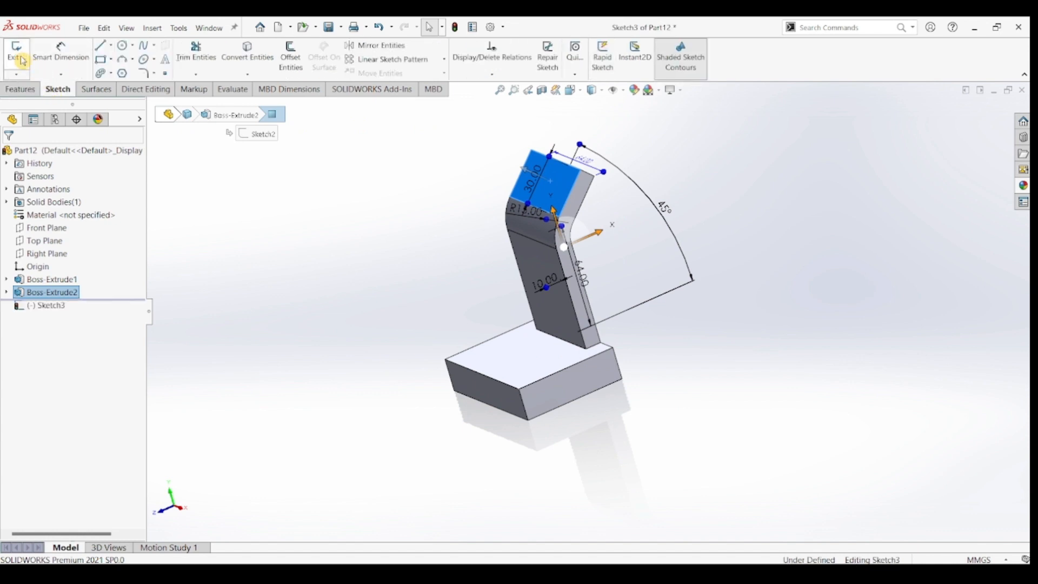
# Sketch three concentric circles about 64, 50 and 27 mm in diameter, centred on the midpoint of the sloped face's upper edge
pyautogui.click(123, 46)
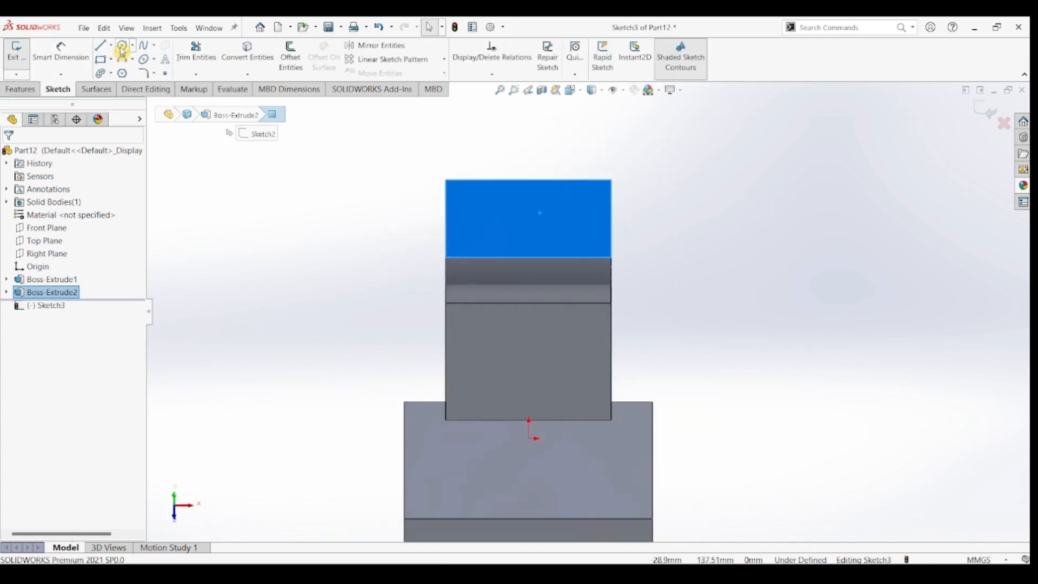
pyautogui.click(529, 180)
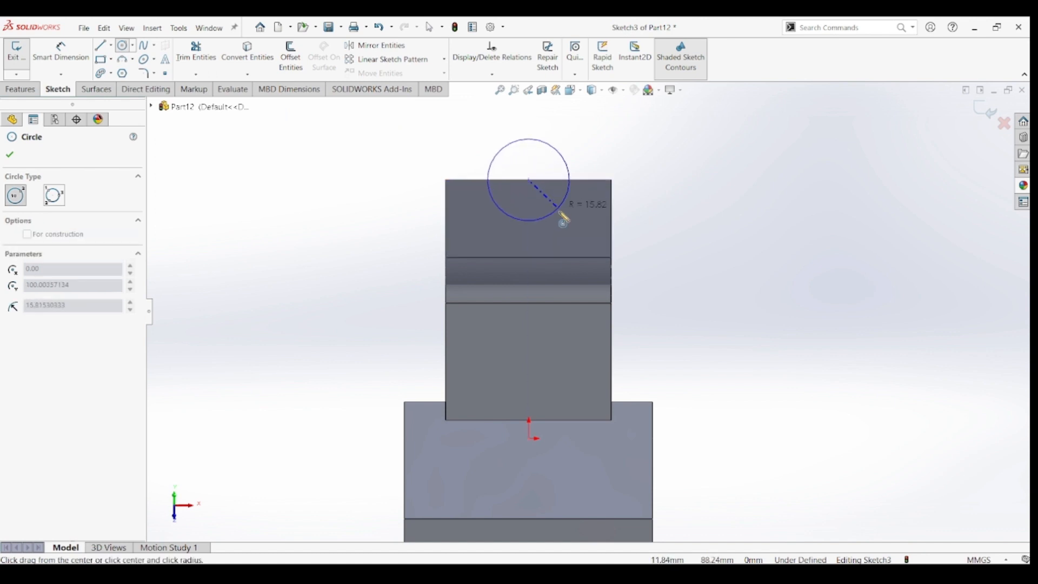
pyautogui.click(585, 242)
pyautogui.click(530, 182)
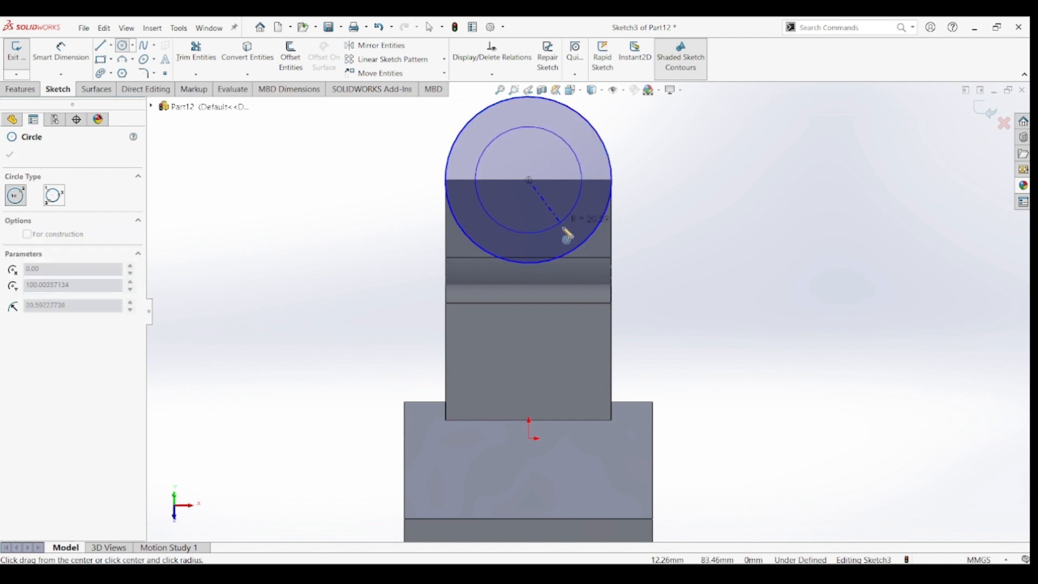
pyautogui.click(569, 233)
pyautogui.click(529, 180)
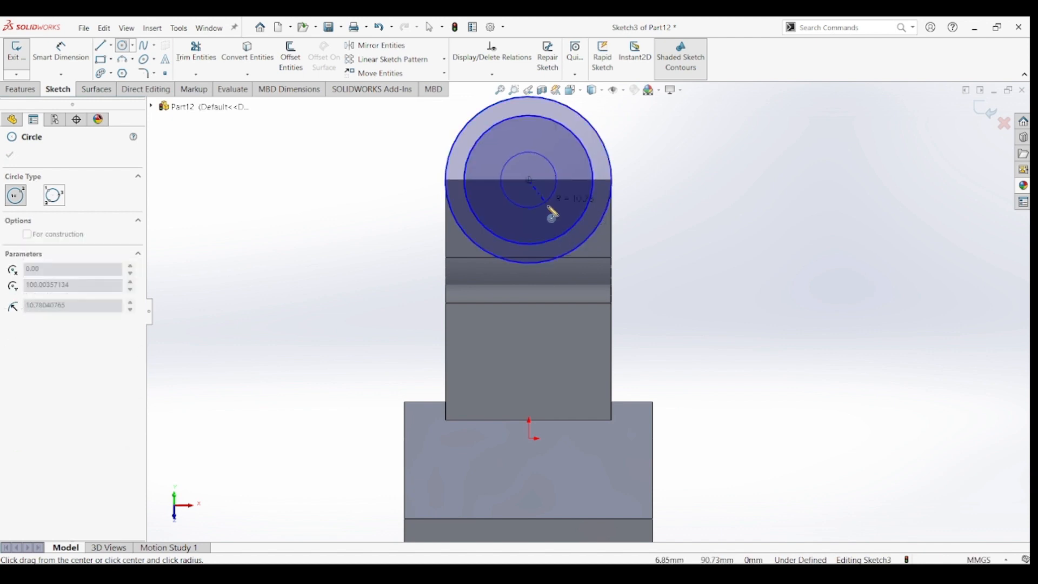
pyautogui.click(503, 156)
# Dimension the outermost circle with a diameter of 64 mm
pyautogui.click(61, 52)
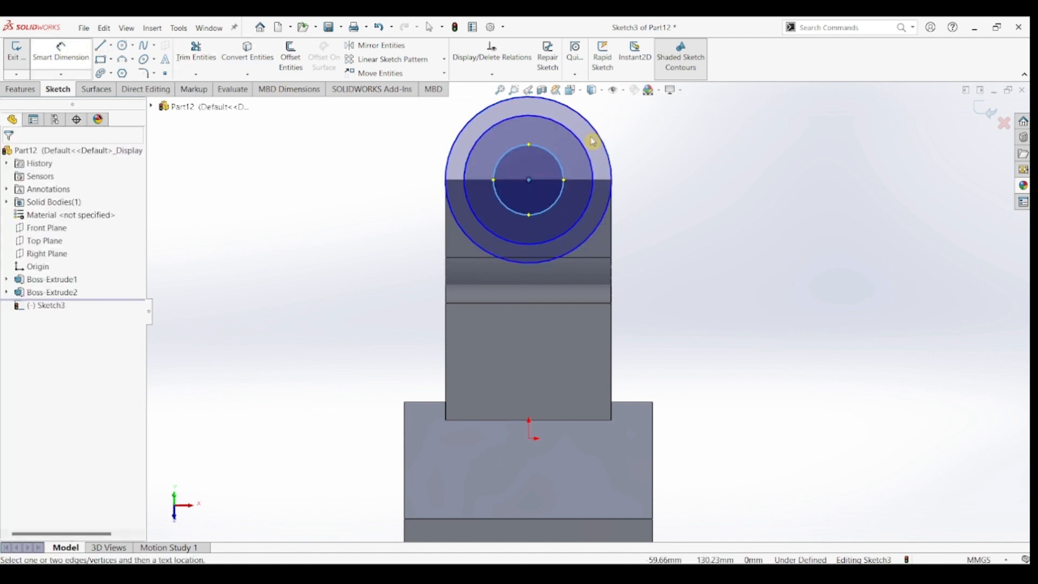
pyautogui.click(611, 162)
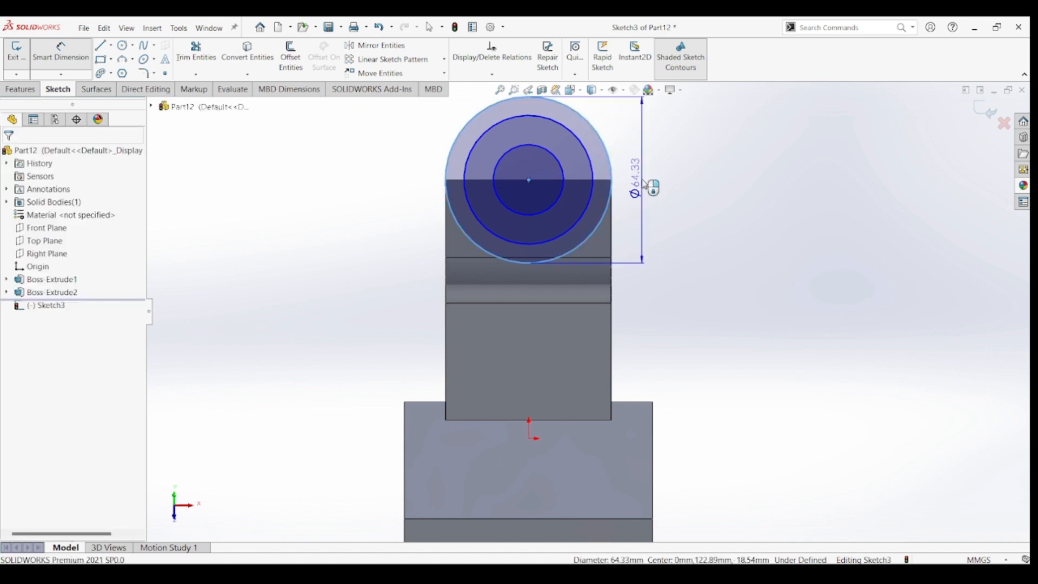
pyautogui.click(650, 185)
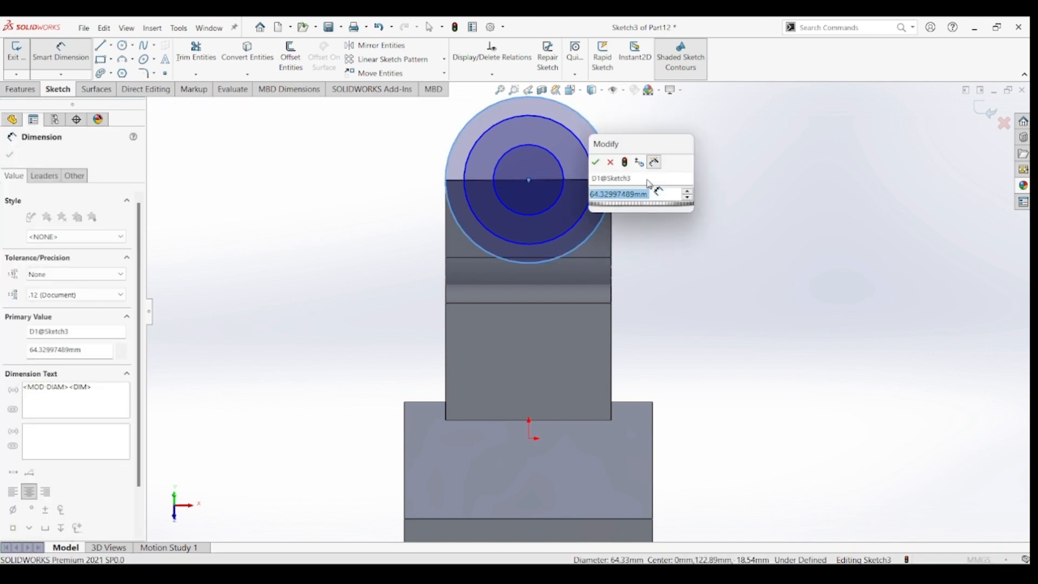
pyautogui.write('64')
pyautogui.press('Return')
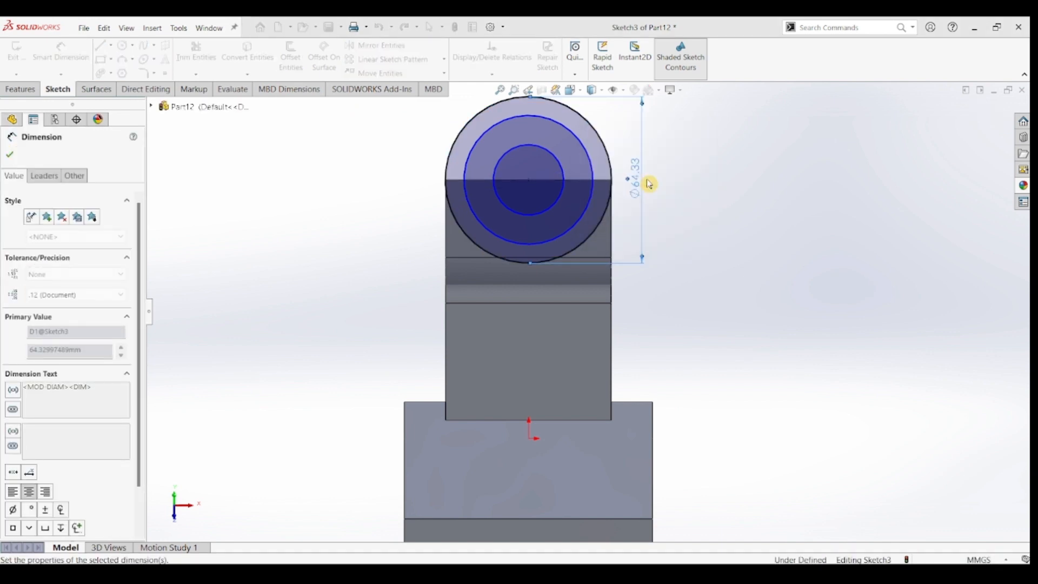
# Dimension the middle circle with a diameter of 52 mm and the innermost circle with a diameter of 32 mm
pyautogui.click(600, 180)
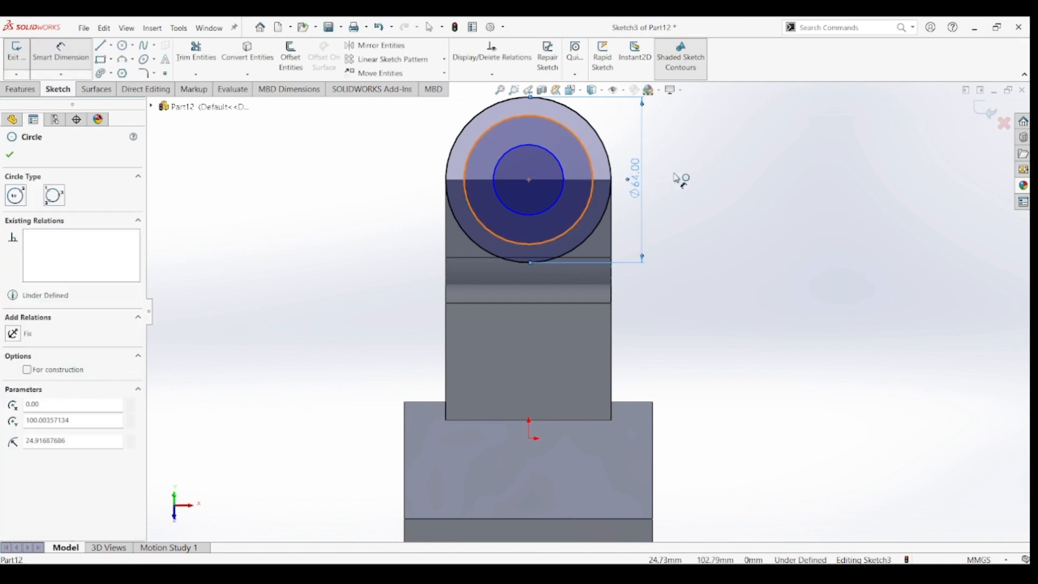
pyautogui.click(678, 179)
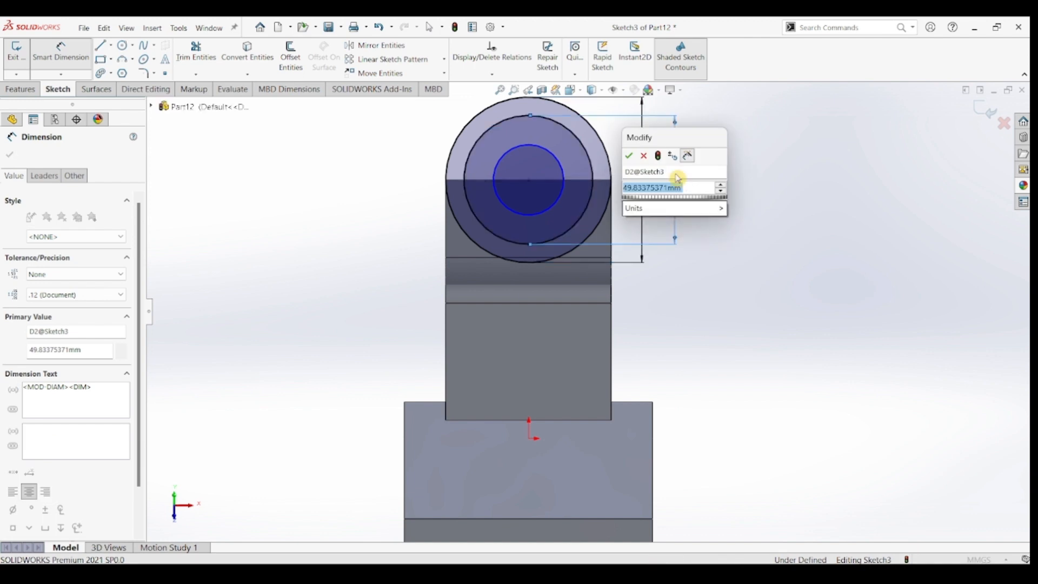
pyautogui.press('Return')
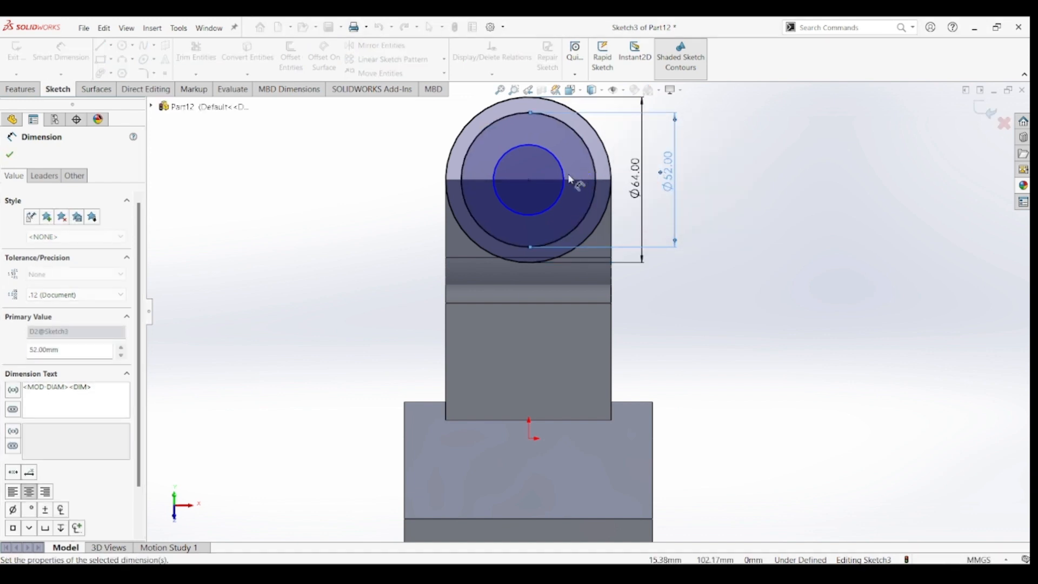
pyautogui.click(566, 181)
pyautogui.click(712, 187)
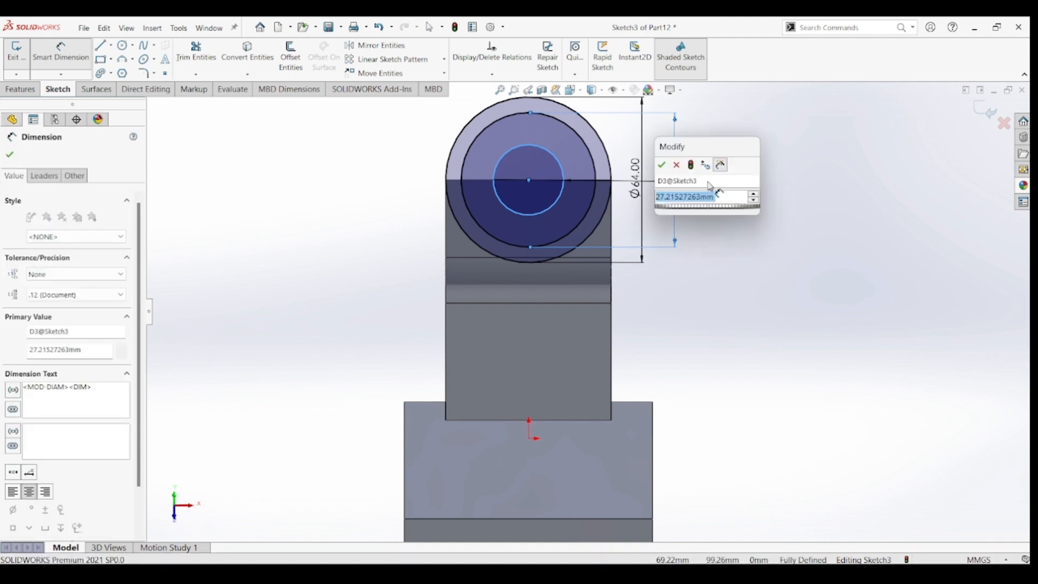
pyautogui.write('32')
pyautogui.press('Return')
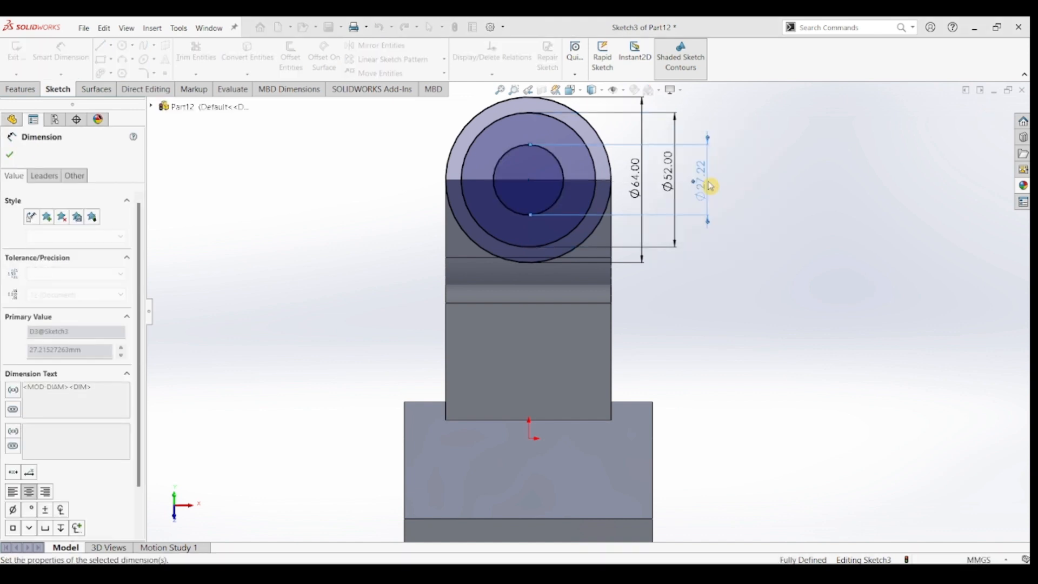
# Extrude the upper halves of the outer and middle ring regions as a Blind boss 12 mm deep, reversed toward the support and merged
pyautogui.click(34, 91)
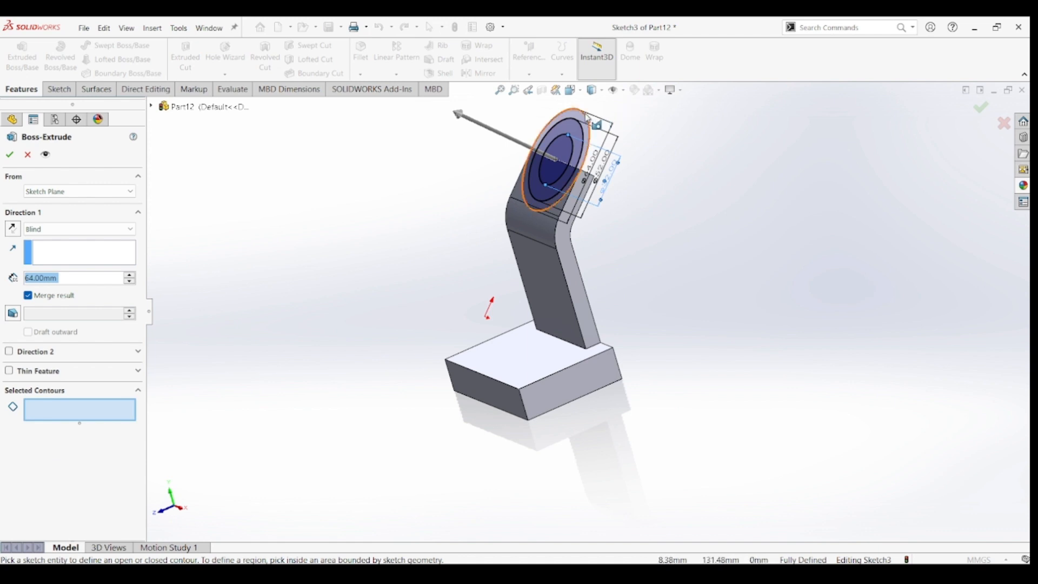
pyautogui.click(581, 124)
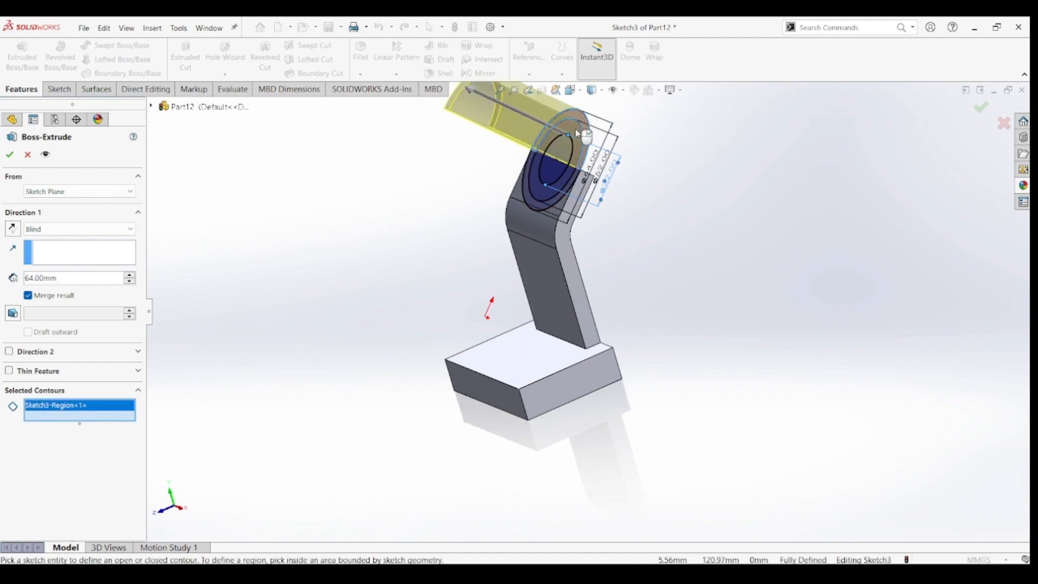
pyautogui.click(580, 135)
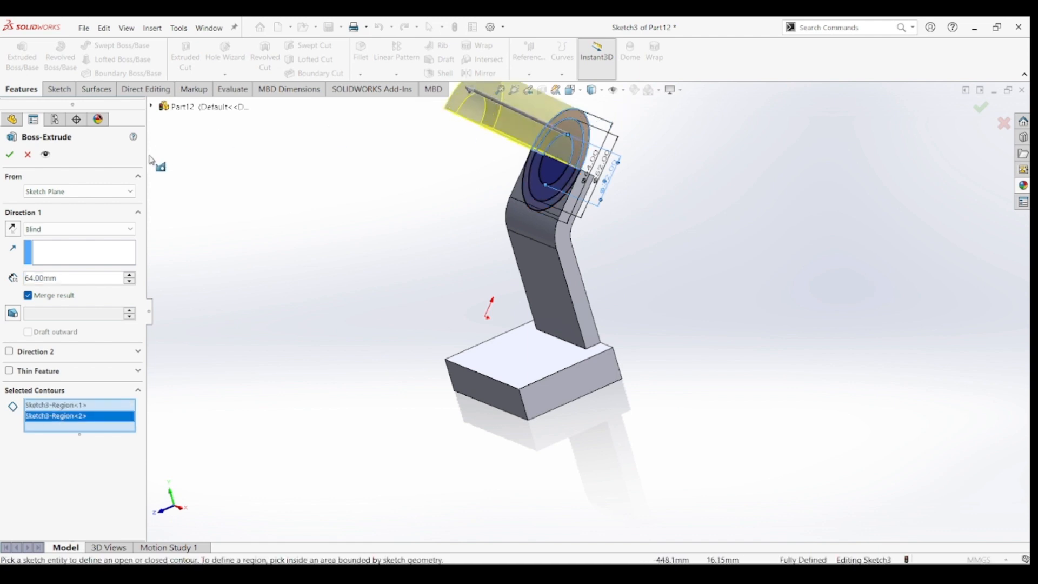
pyautogui.click(11, 230)
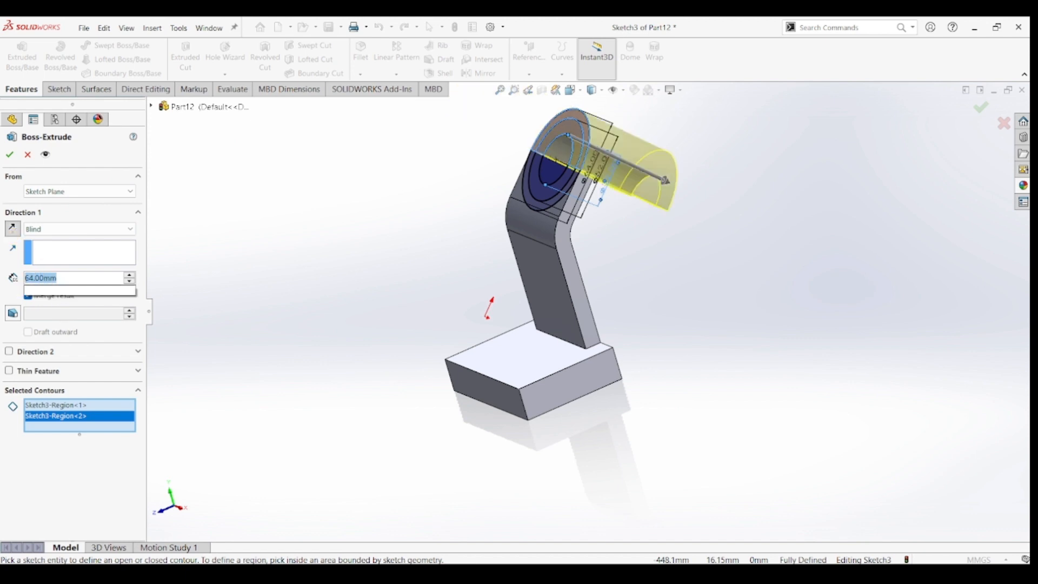
pyautogui.write('12')
pyautogui.press('Return')
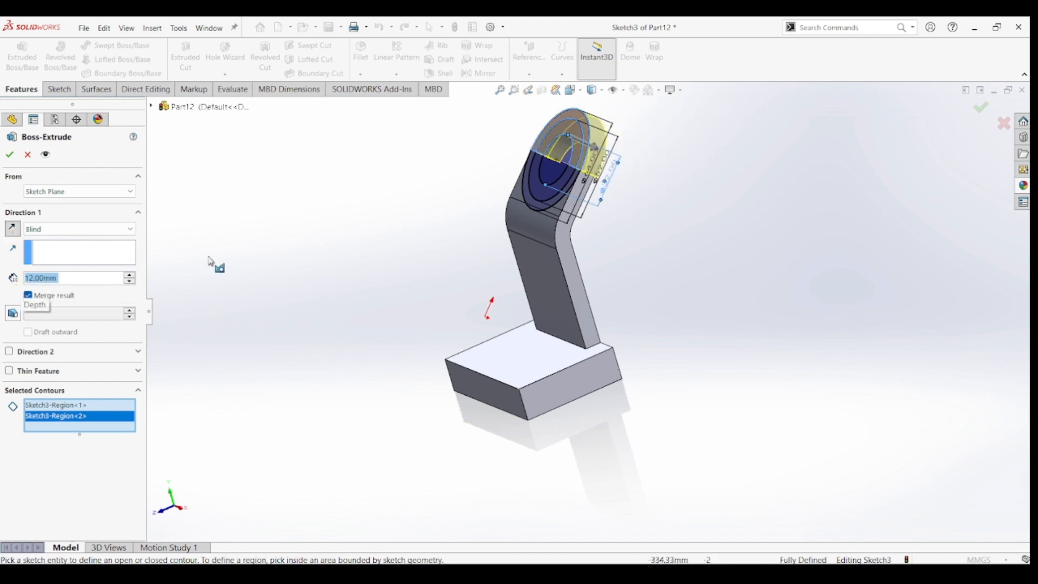
pyautogui.click(10, 154)
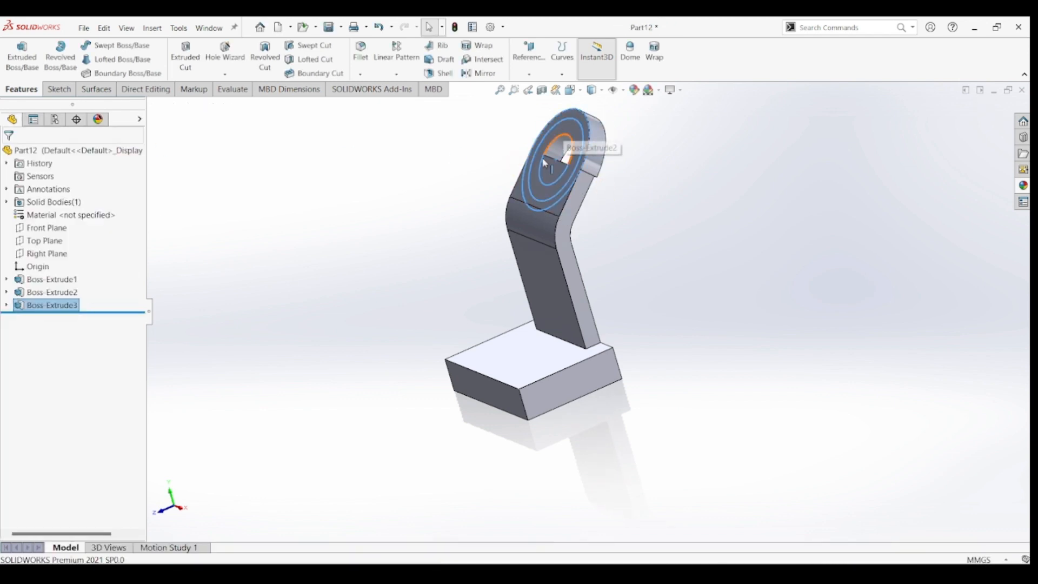
pyautogui.click(633, 180)
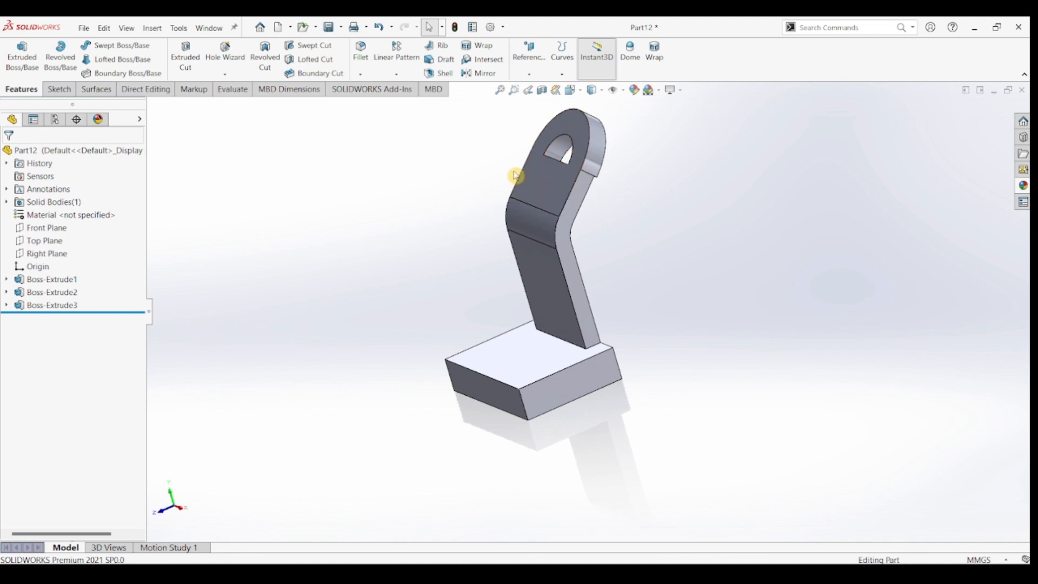
# Remove the flat face closing off the half-round hole using Delete Face with the Delete and Patch option
pyautogui.moveTo(517, 174); pyautogui.dragTo(524, 189, button='middle')
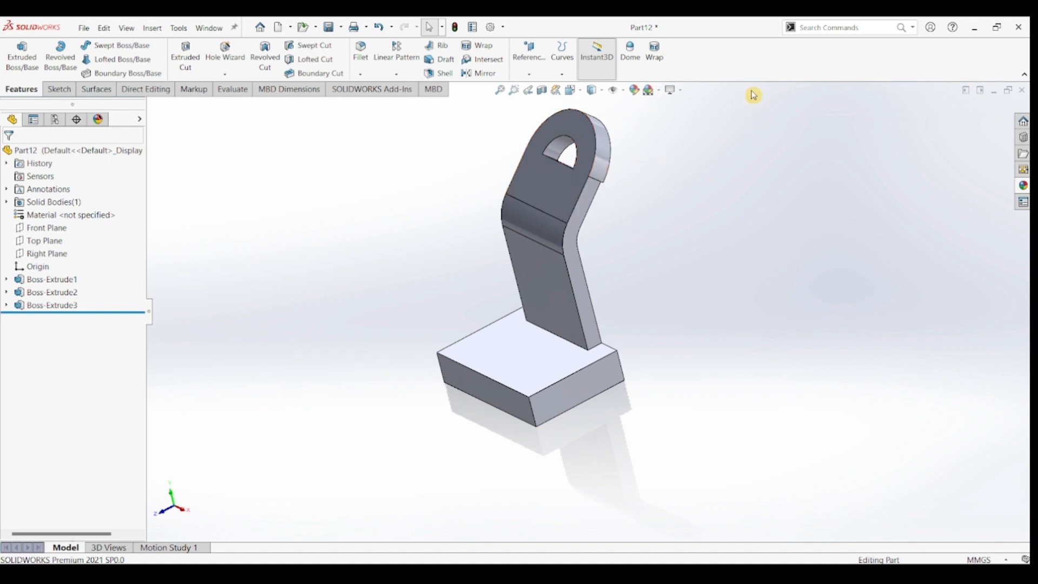
pyautogui.click(819, 29)
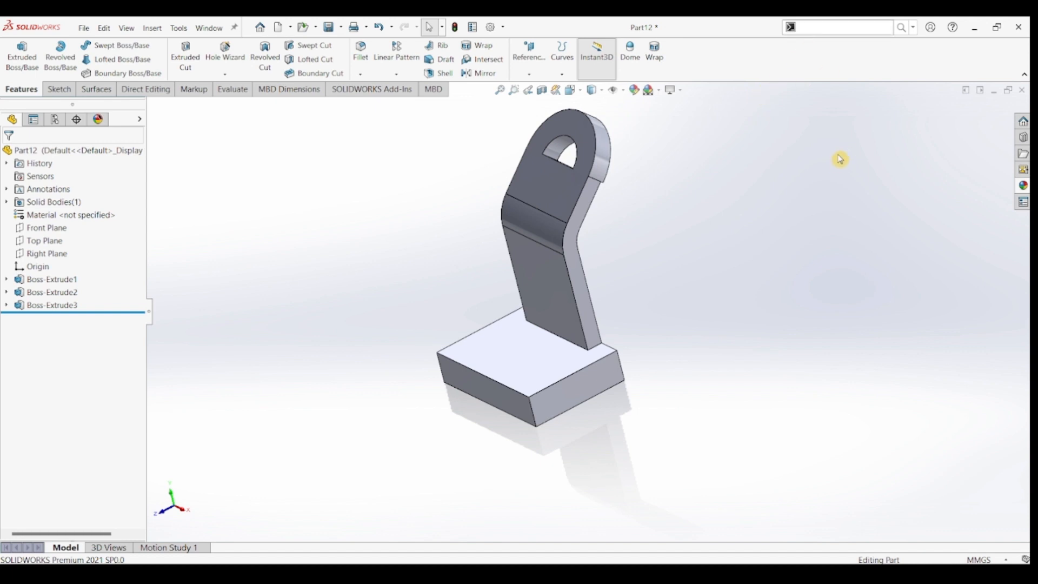
pyautogui.write('dele')
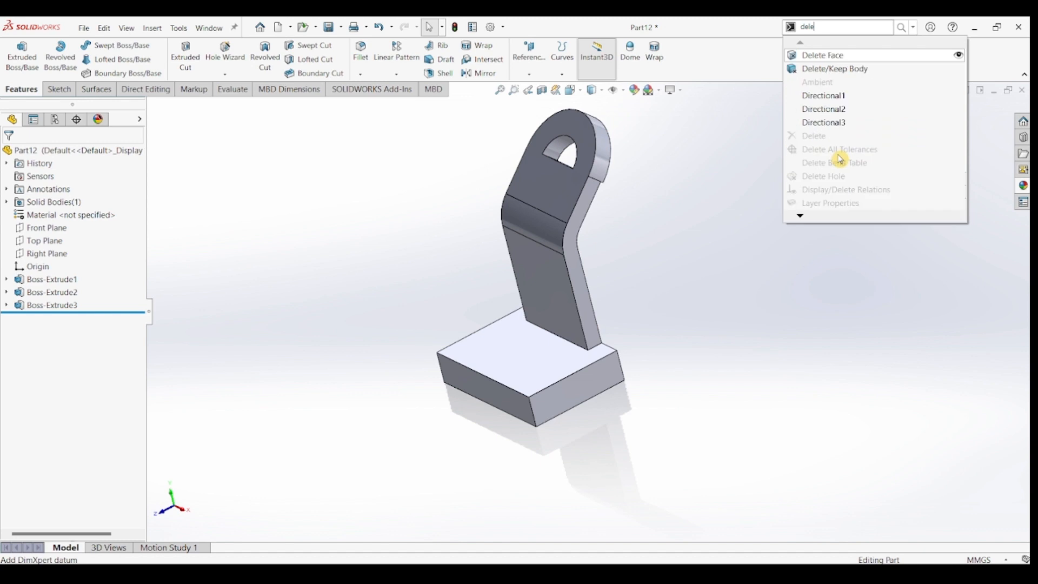
pyautogui.click(844, 61)
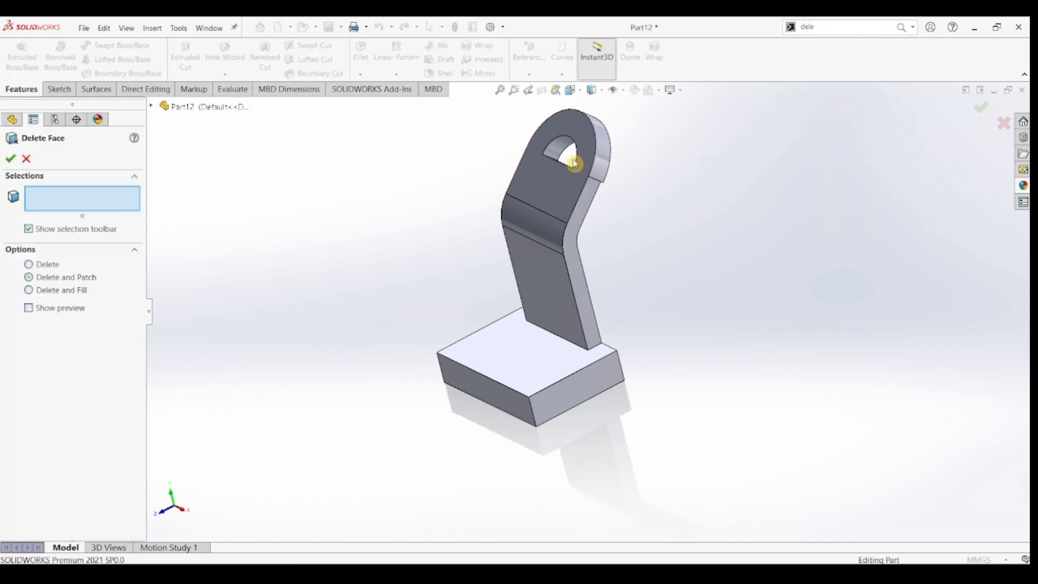
pyautogui.moveTo(575, 163); pyautogui.dragTo(540, 192, button='middle')
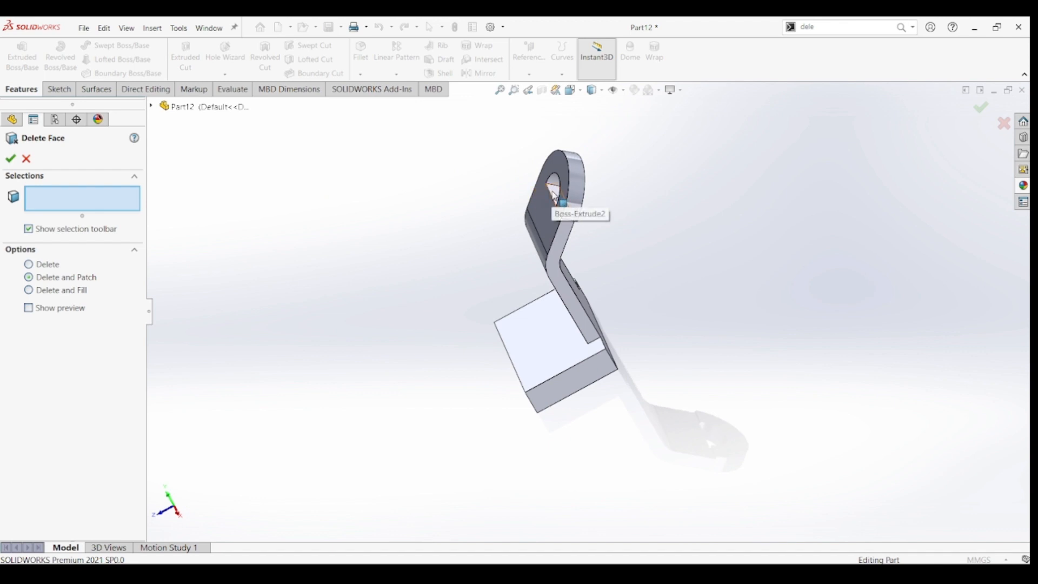
pyautogui.click(556, 196)
pyautogui.moveTo(465, 220); pyautogui.dragTo(482, 188, button='middle')
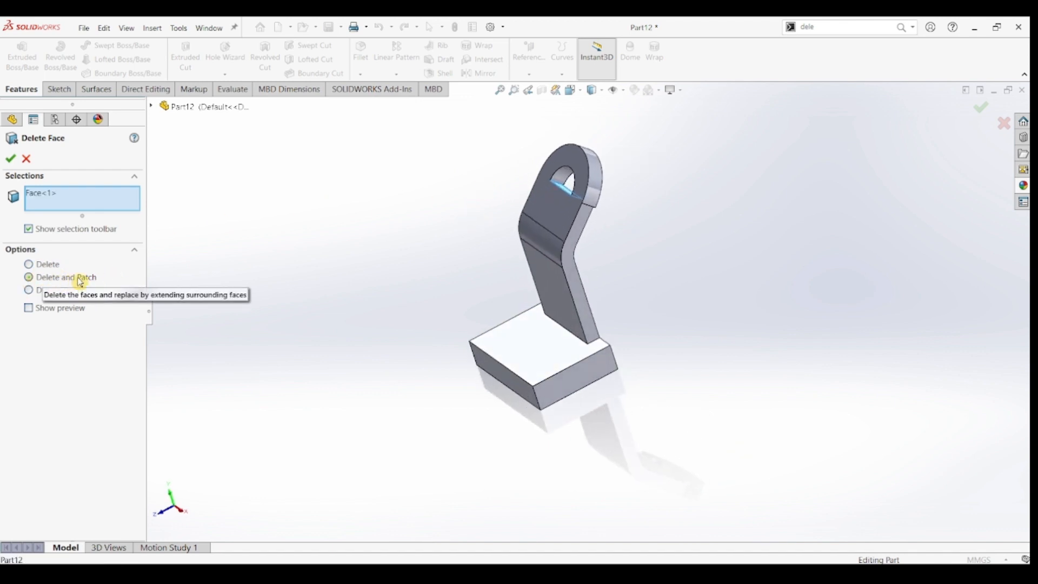
pyautogui.click(12, 160)
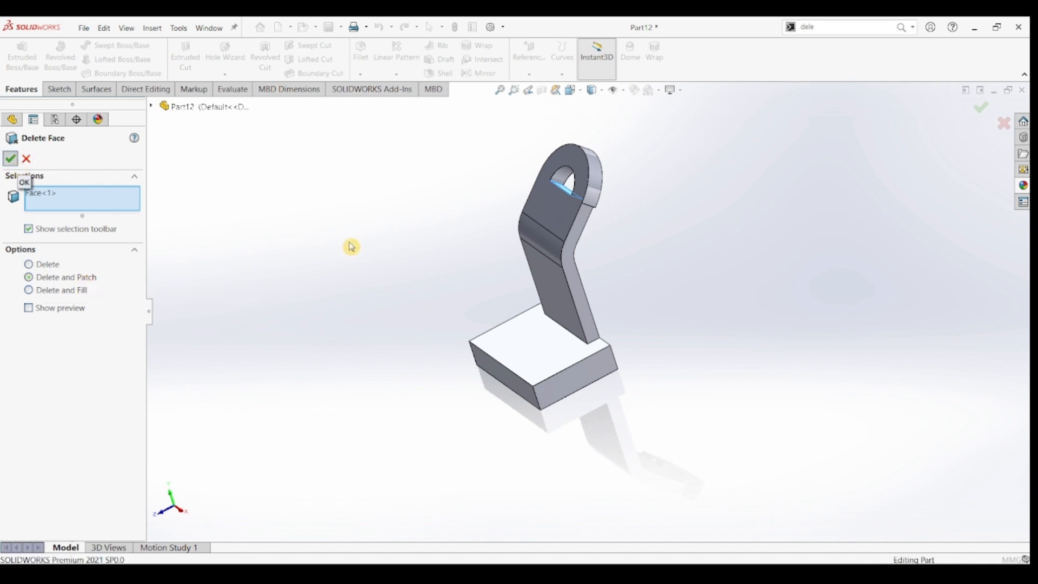
# Edit the bent support's profile sketch to set its offset thickness to 12 mm, and exit the sketch
pyautogui.moveTo(597, 263); pyautogui.dragTo(561, 214, button='middle')
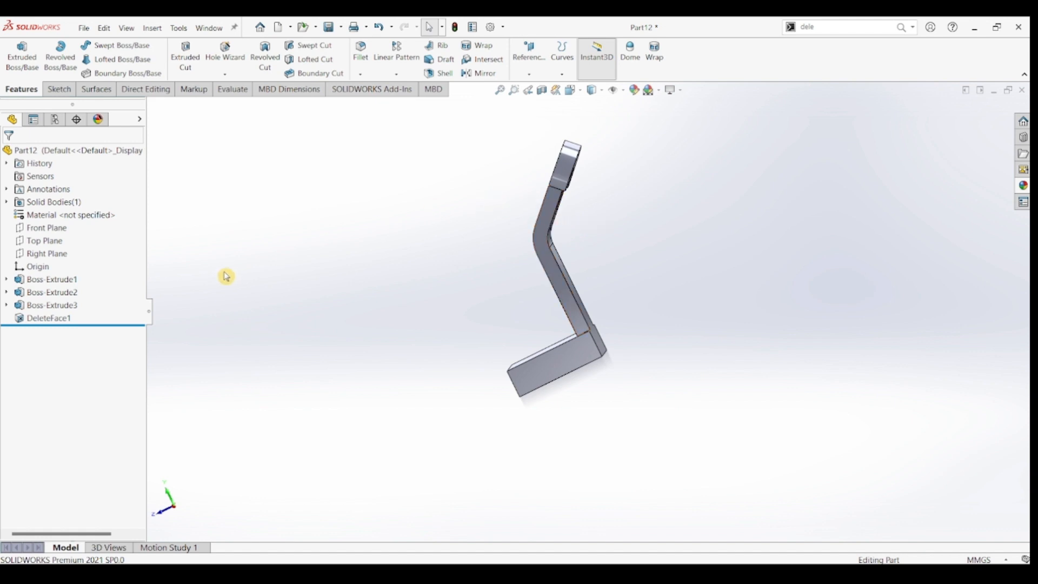
pyautogui.click(6, 293)
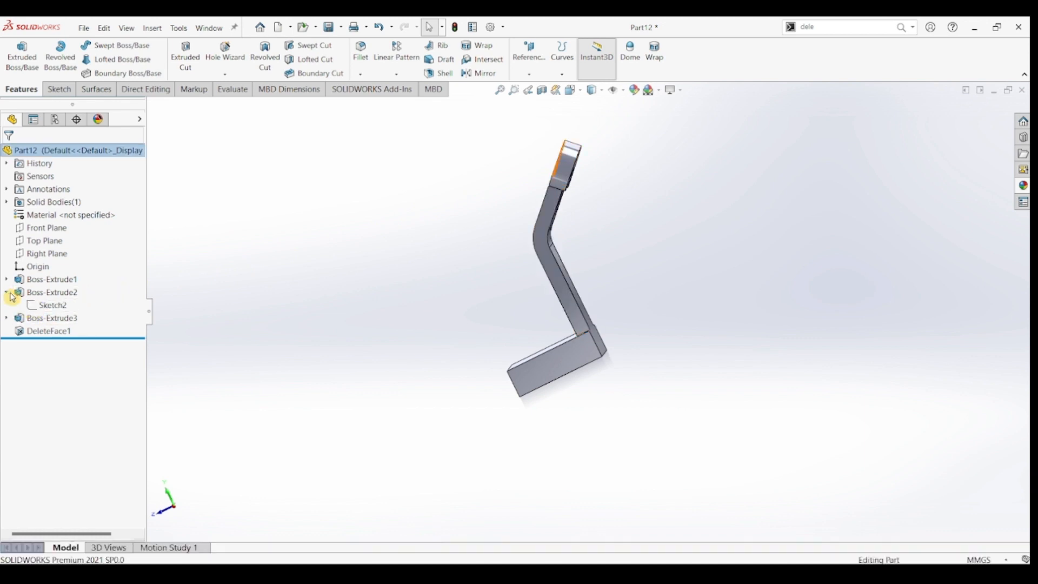
pyautogui.click(39, 306)
pyautogui.click(46, 281)
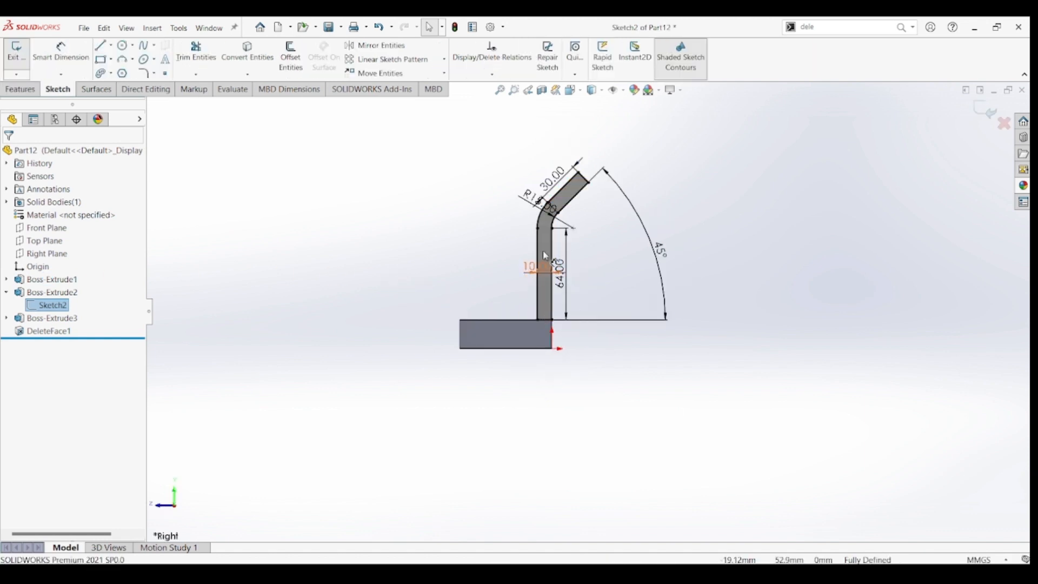
pyautogui.doubleClick(539, 269)
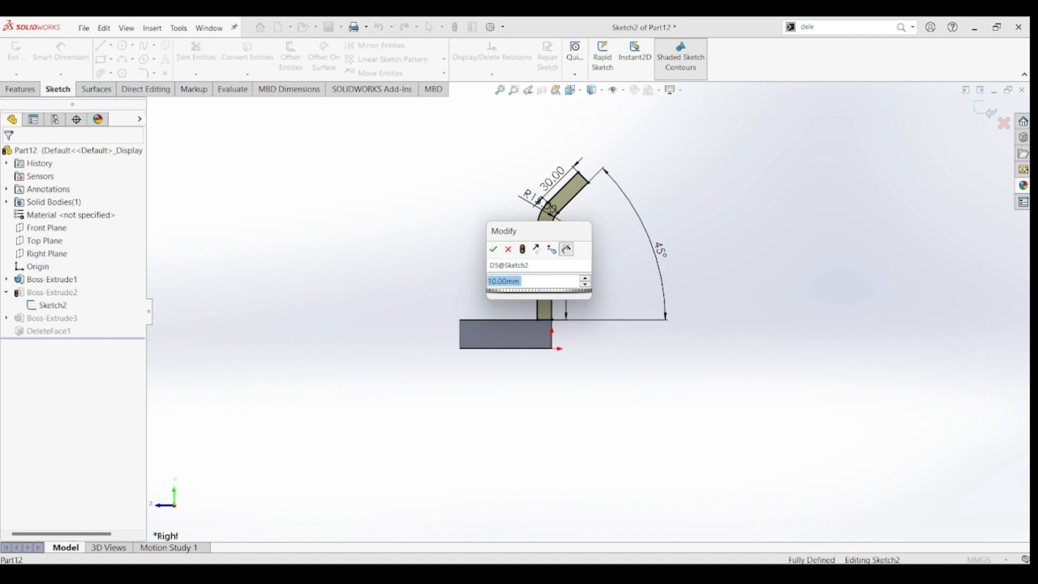
pyautogui.write('15')
pyautogui.press('Return')
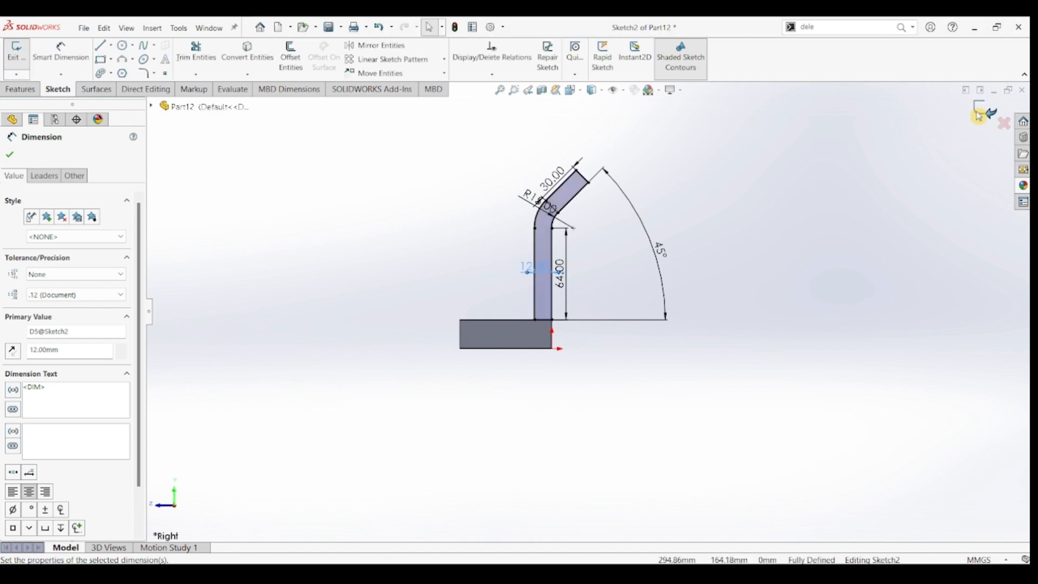
pyautogui.doubleClick(918, 264)
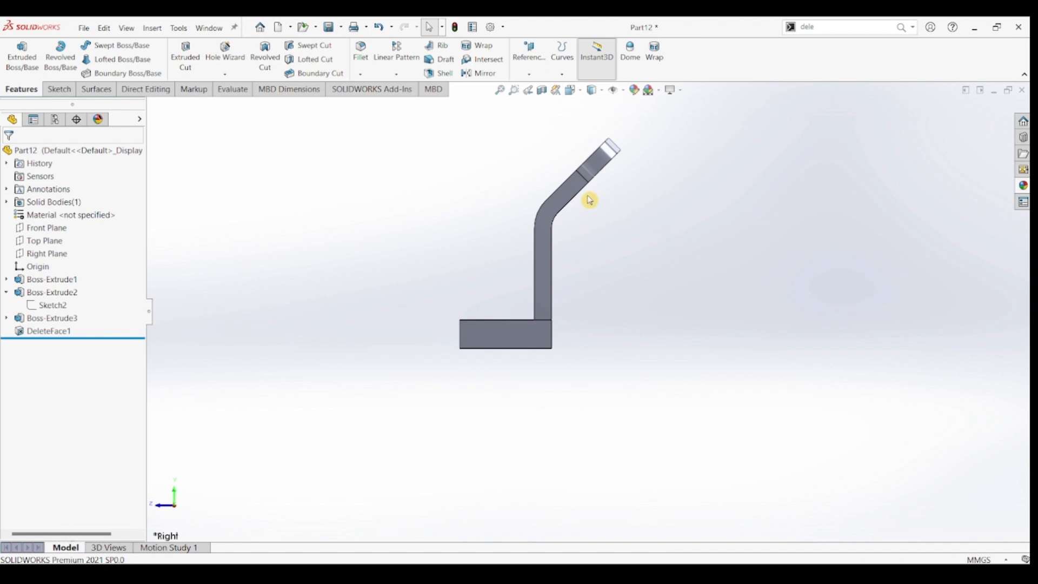
# Extrude the ring between the 52 mm and 32 mm circles of the existing sketch as a merged Blind boss 32 mm deep
pyautogui.moveTo(590, 200); pyautogui.dragTo(620, 249, button='middle')
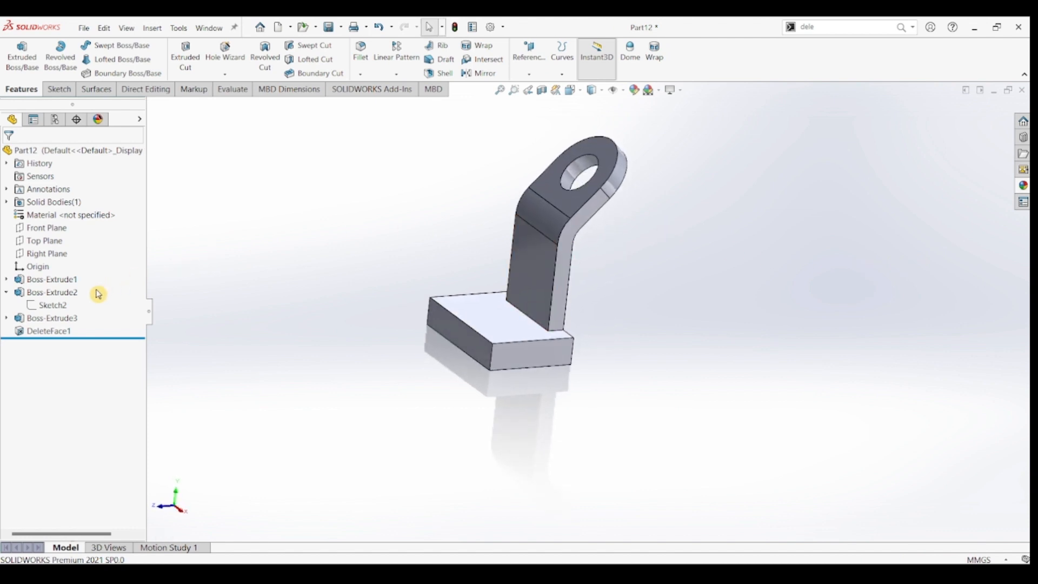
pyautogui.click(7, 319)
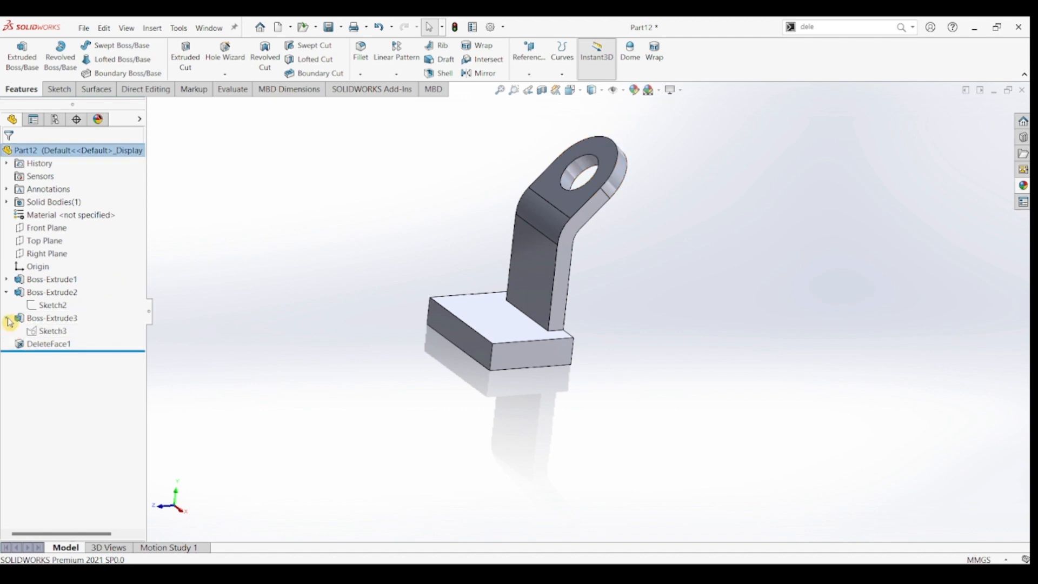
pyautogui.click(45, 332)
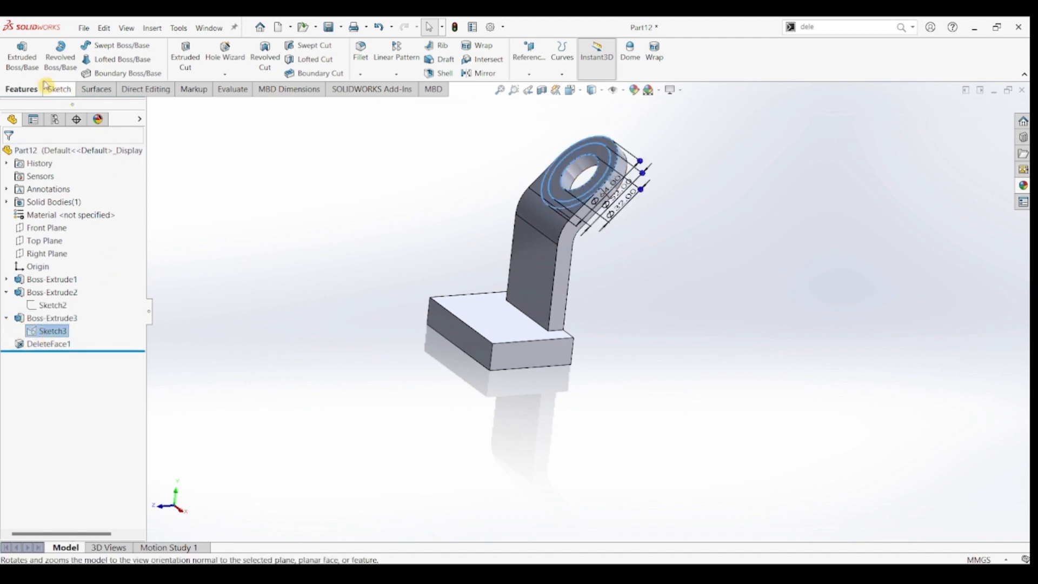
pyautogui.click(14, 63)
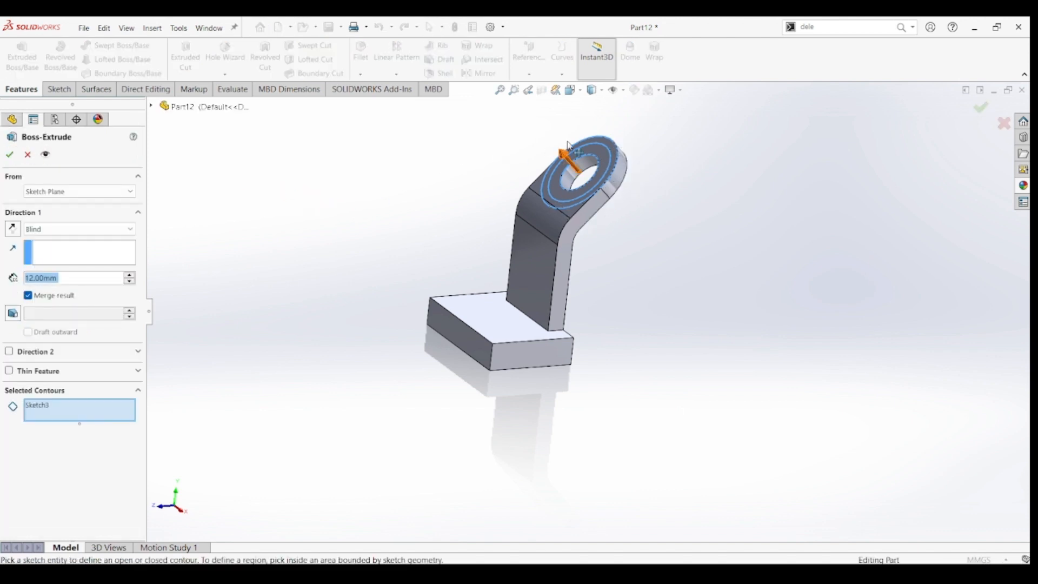
pyautogui.click(595, 155)
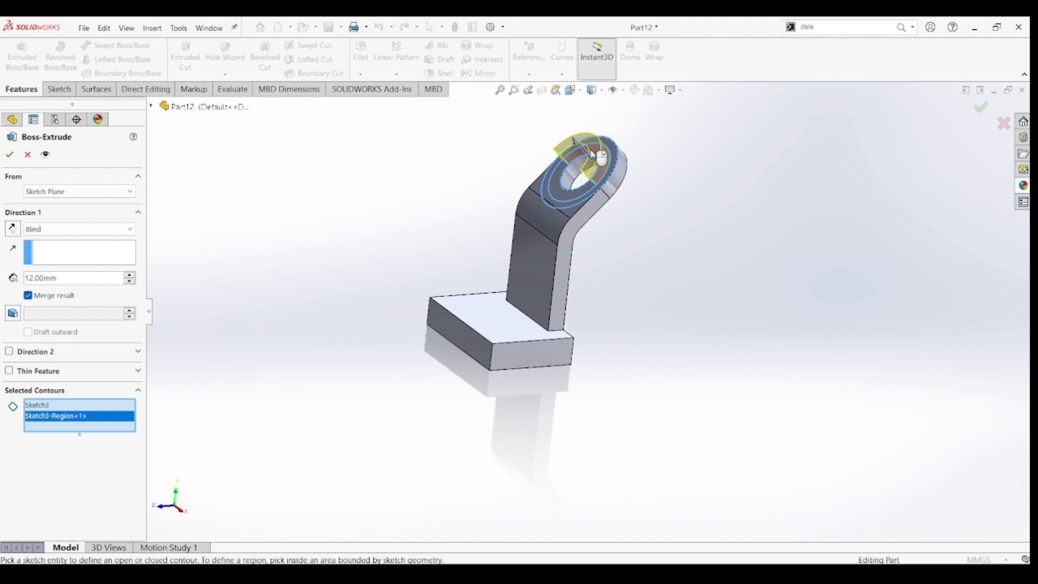
pyautogui.click(561, 195)
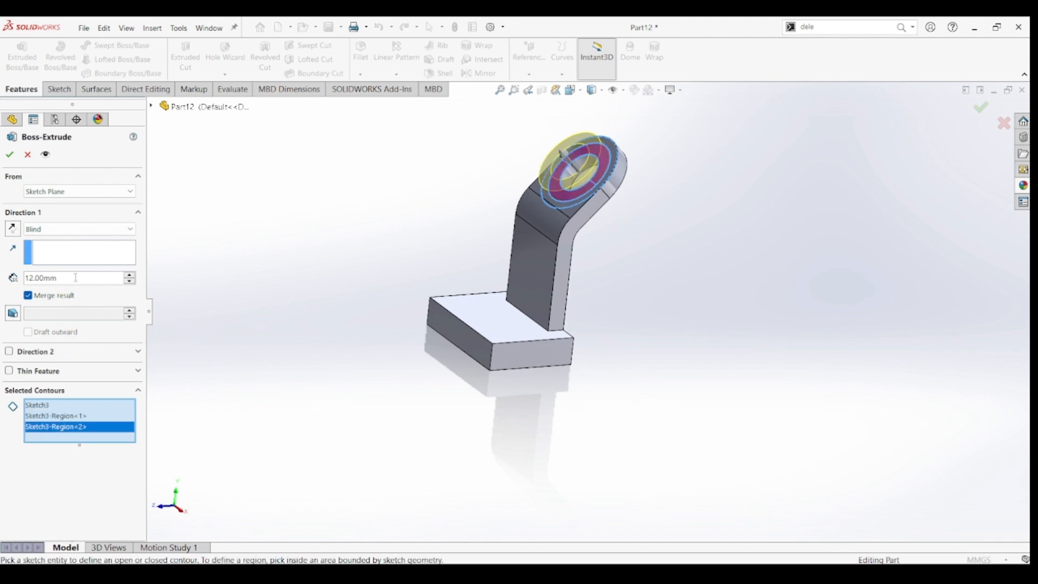
pyautogui.write('32')
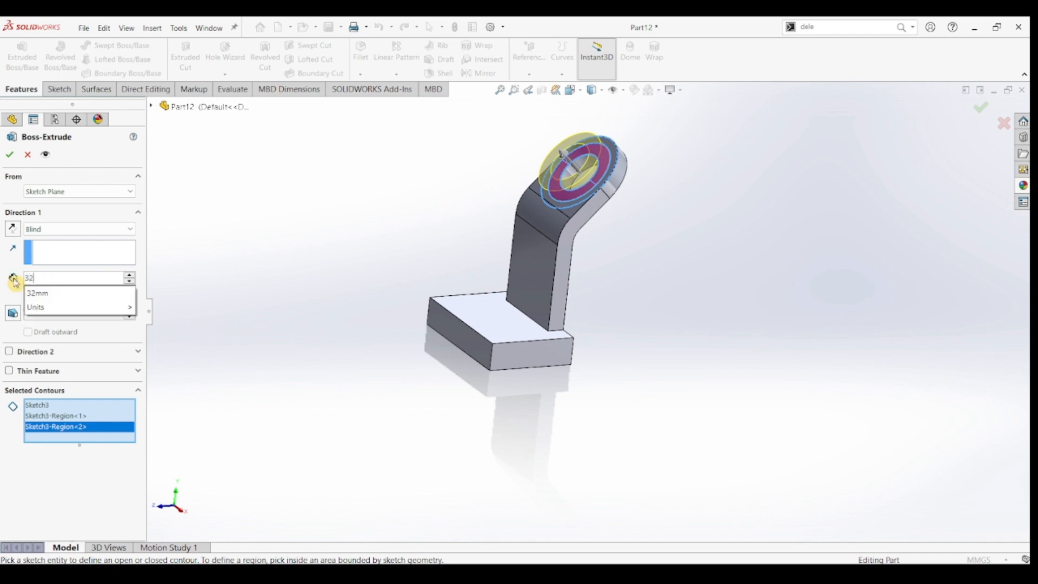
pyautogui.press('Return')
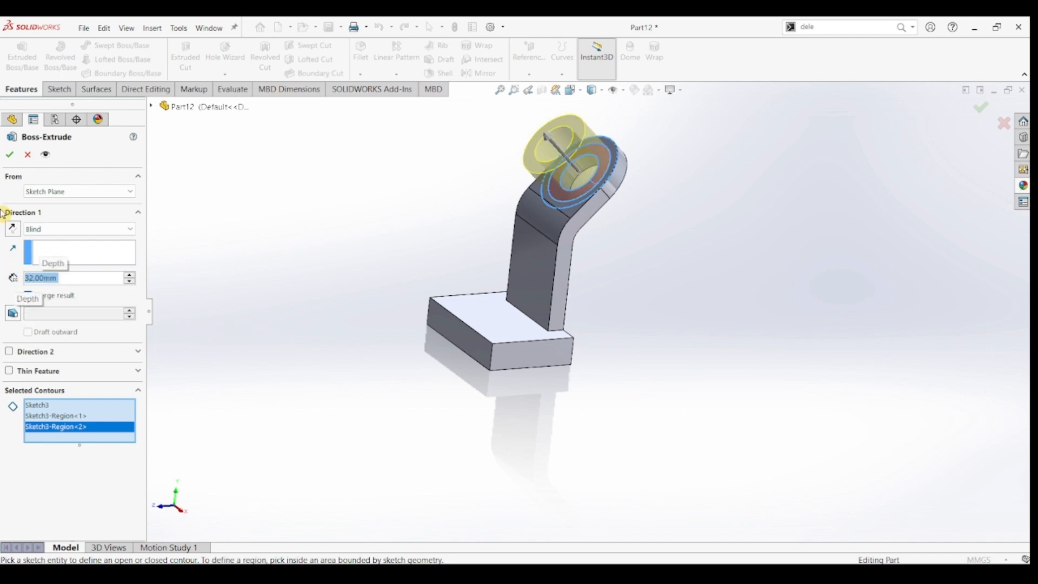
pyautogui.click(10, 154)
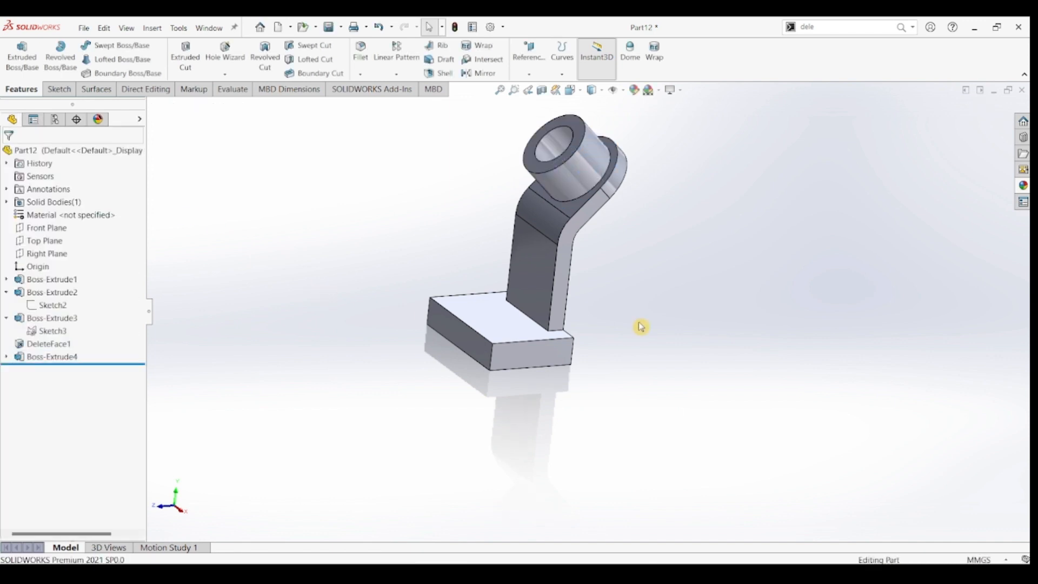
# Start a new sketch on the Right Plane for the rib profile
pyautogui.moveTo(677, 316); pyautogui.dragTo(656, 297, button='middle')
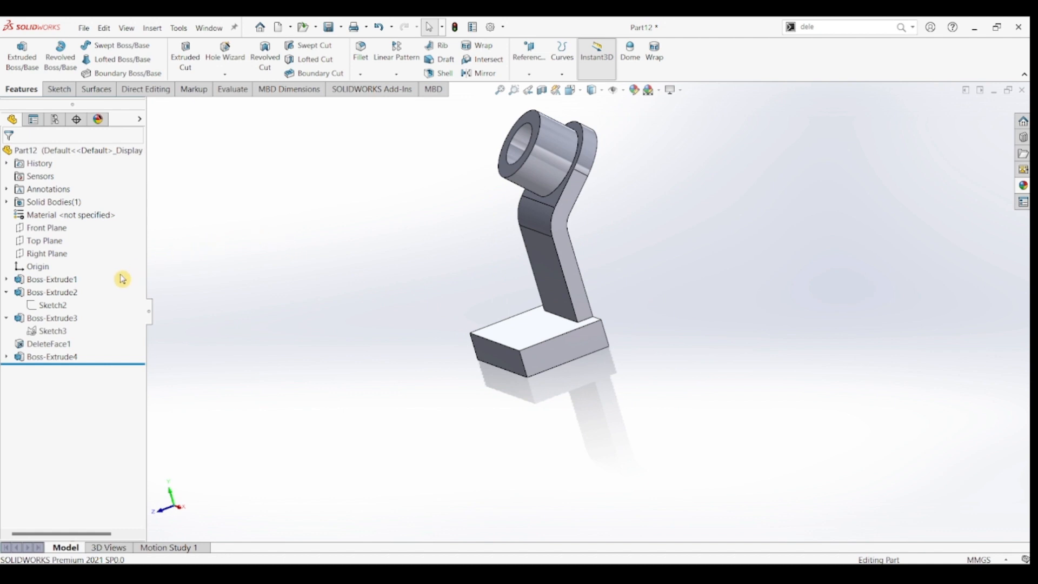
pyautogui.click(52, 257)
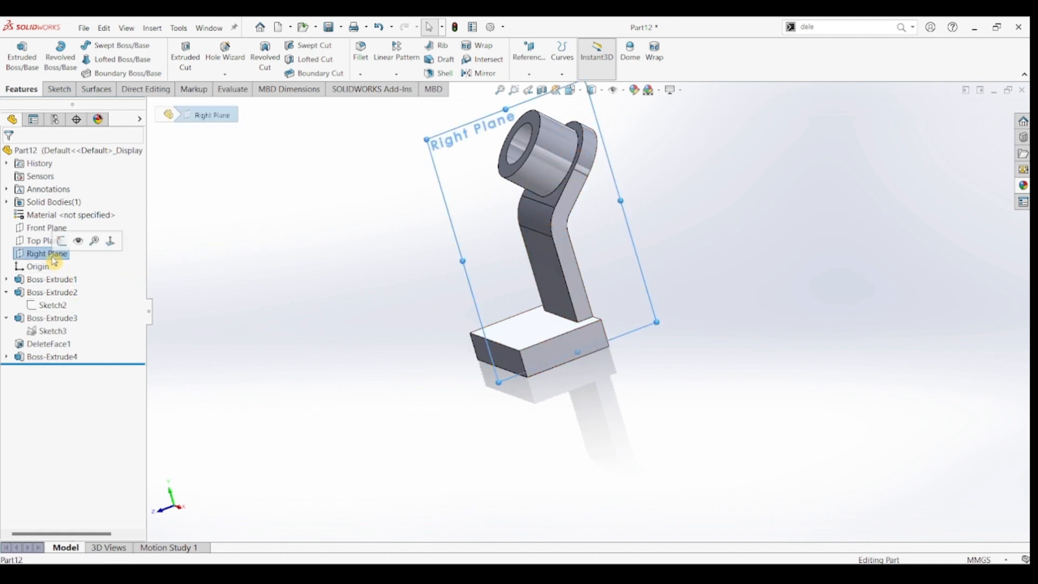
pyautogui.moveTo(186, 261); pyautogui.dragTo(210, 261, button='middle')
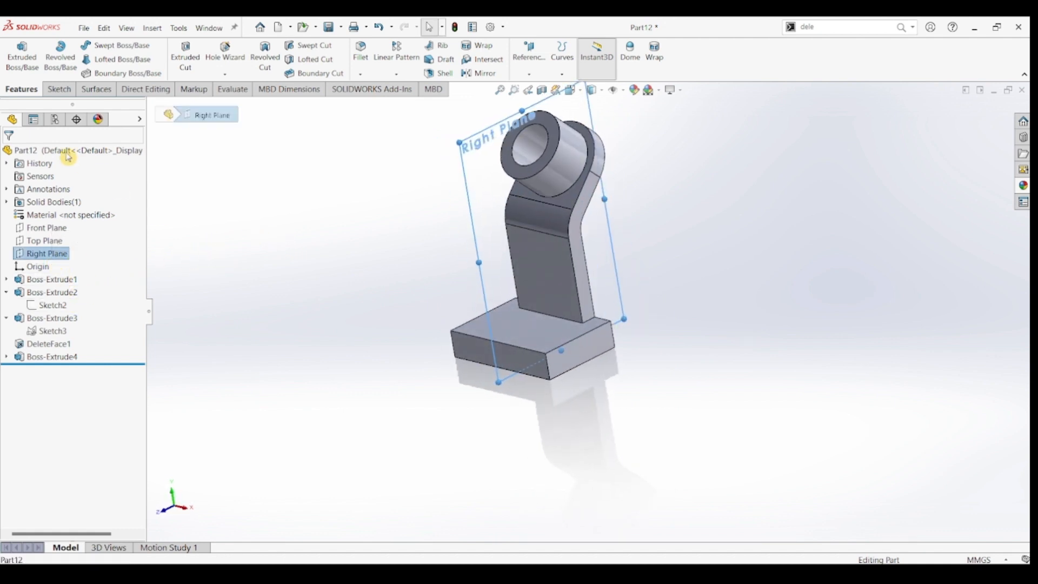
pyautogui.click(58, 89)
pyautogui.click(17, 51)
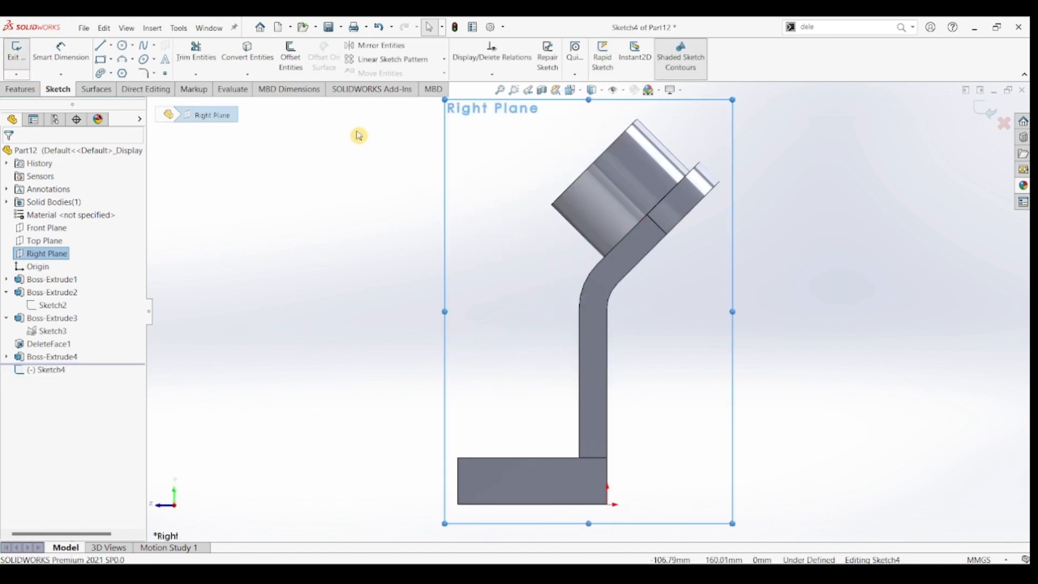
# Offset the support's sloped front edge and adjoining bend arc outward by 26 mm, away from the support
pyautogui.click(292, 60)
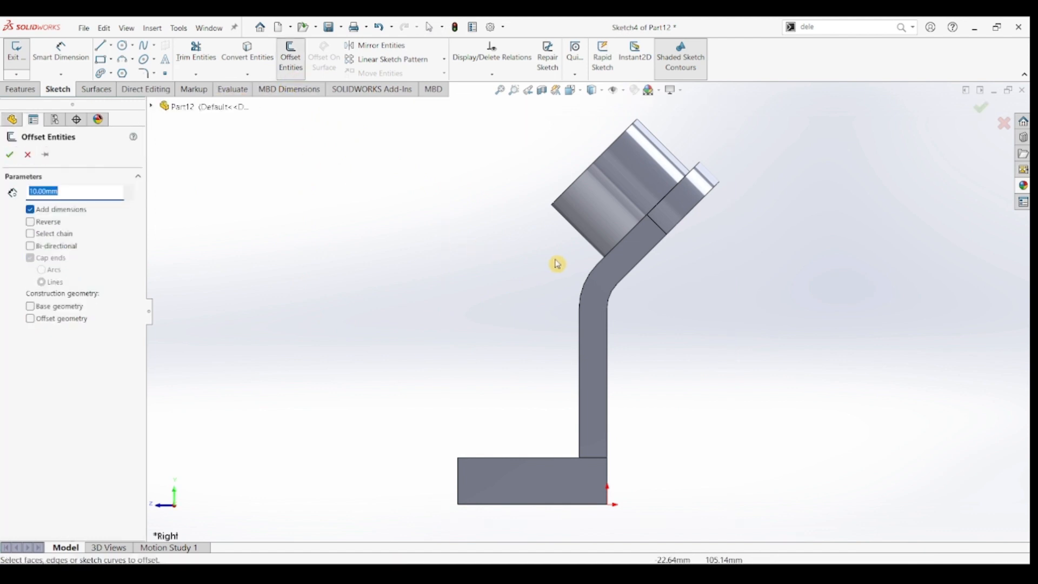
pyautogui.click(614, 254)
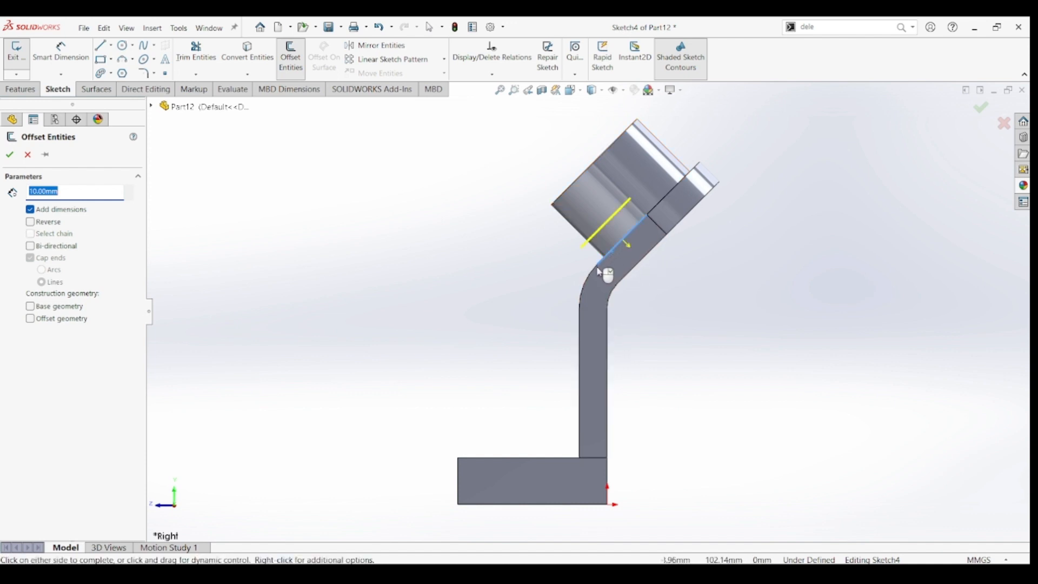
pyautogui.click(590, 284)
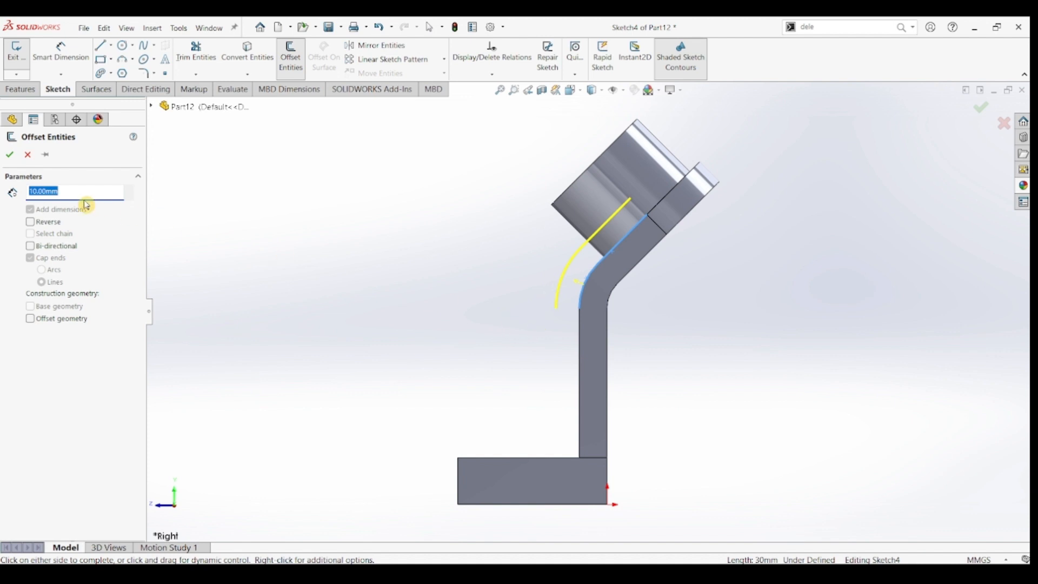
pyautogui.write('26')
pyautogui.press('Return')
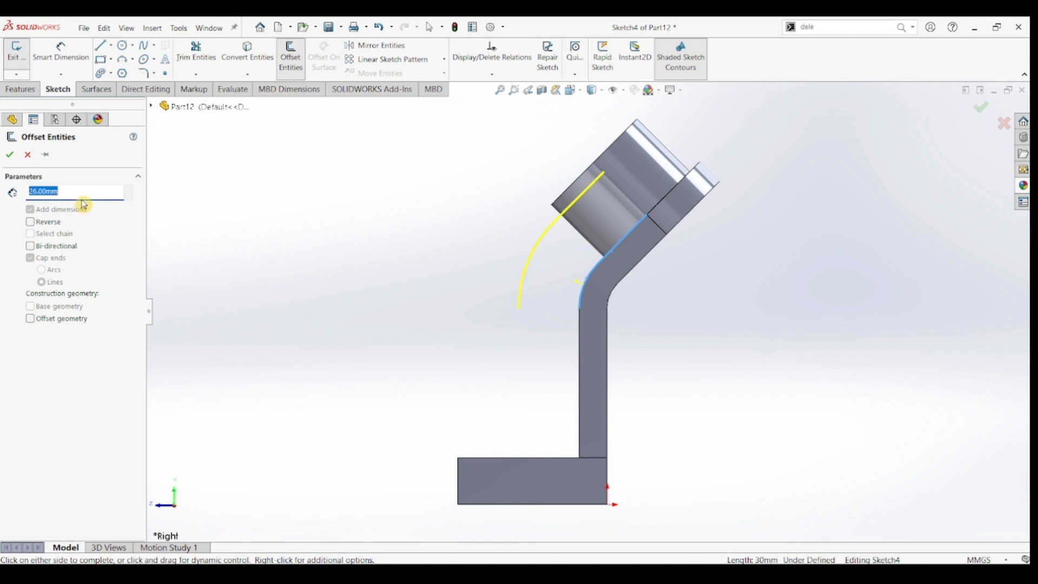
pyautogui.click(124, 69)
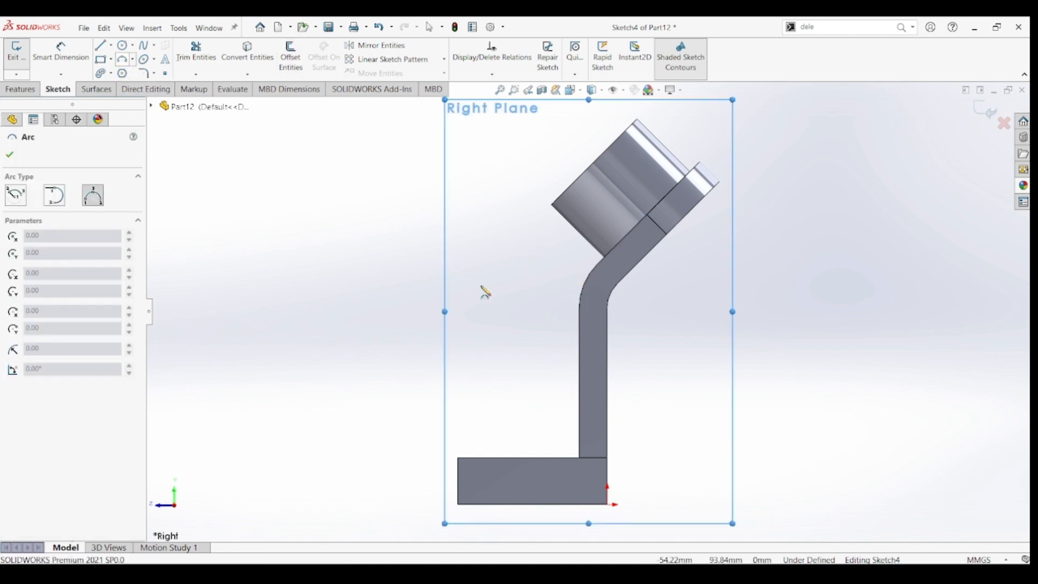
pyautogui.click(9, 155)
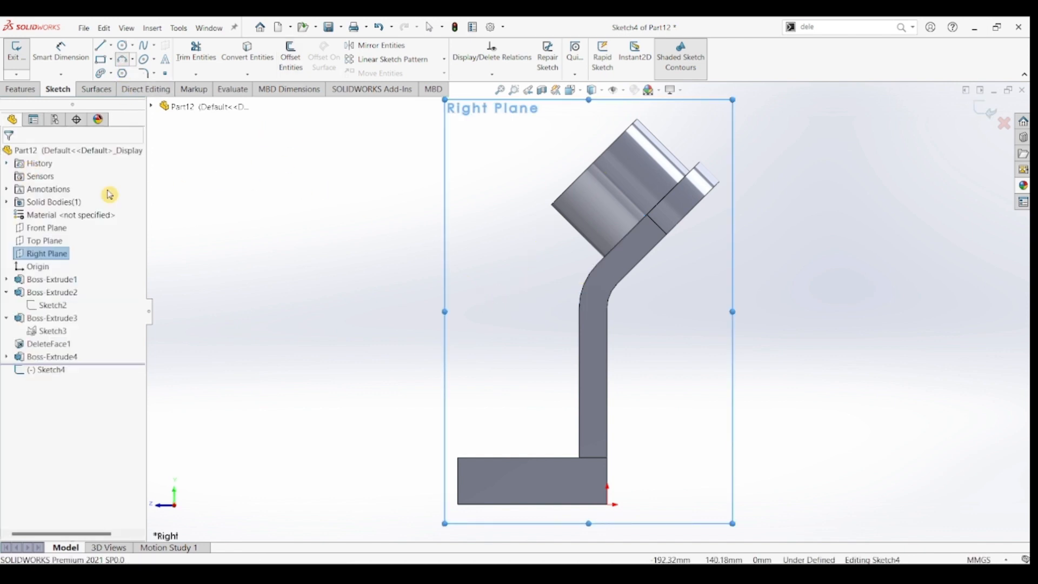
pyautogui.click(292, 71)
pyautogui.click(623, 247)
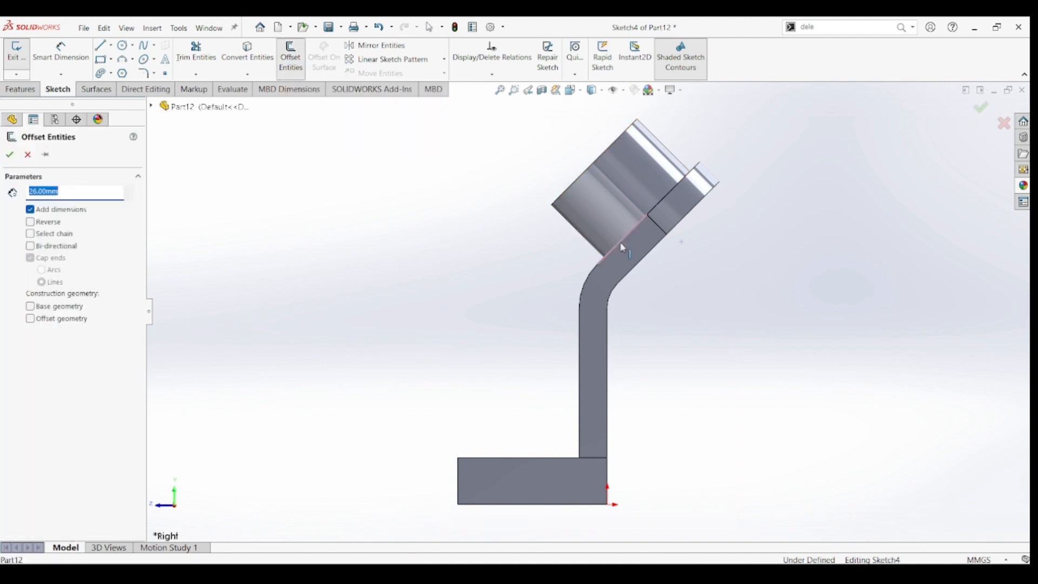
pyautogui.click(589, 287)
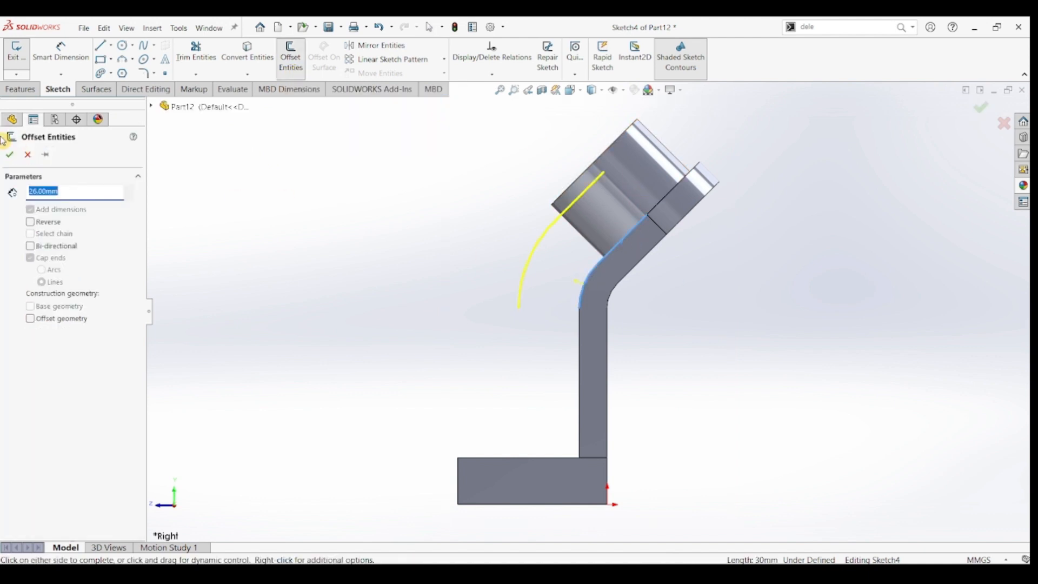
pyautogui.click(10, 156)
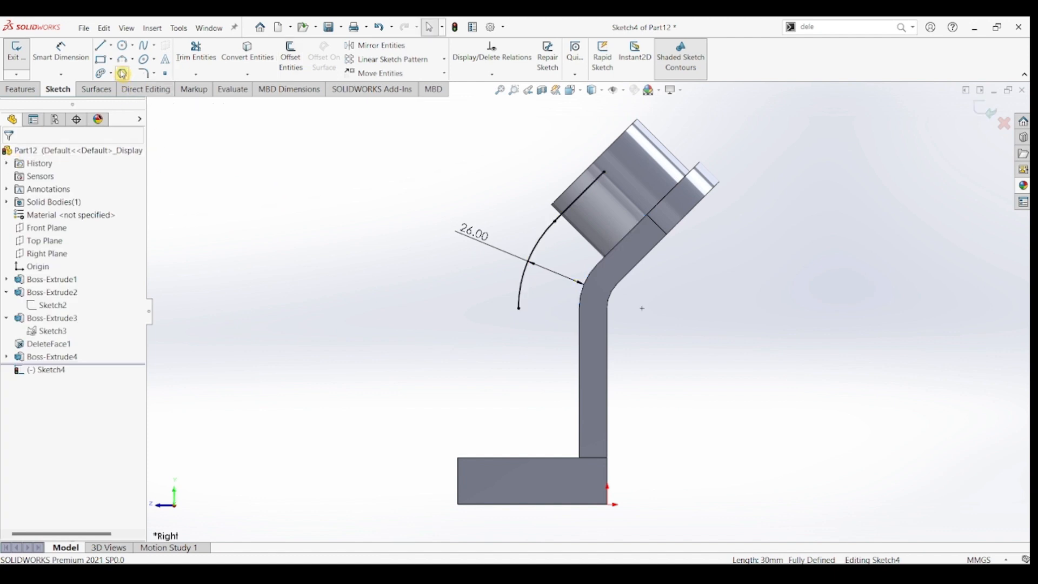
# Sketch a three-point arc from the offset curve's lower end to the base block's upper front corner, bulging toward the support
pyautogui.click(122, 66)
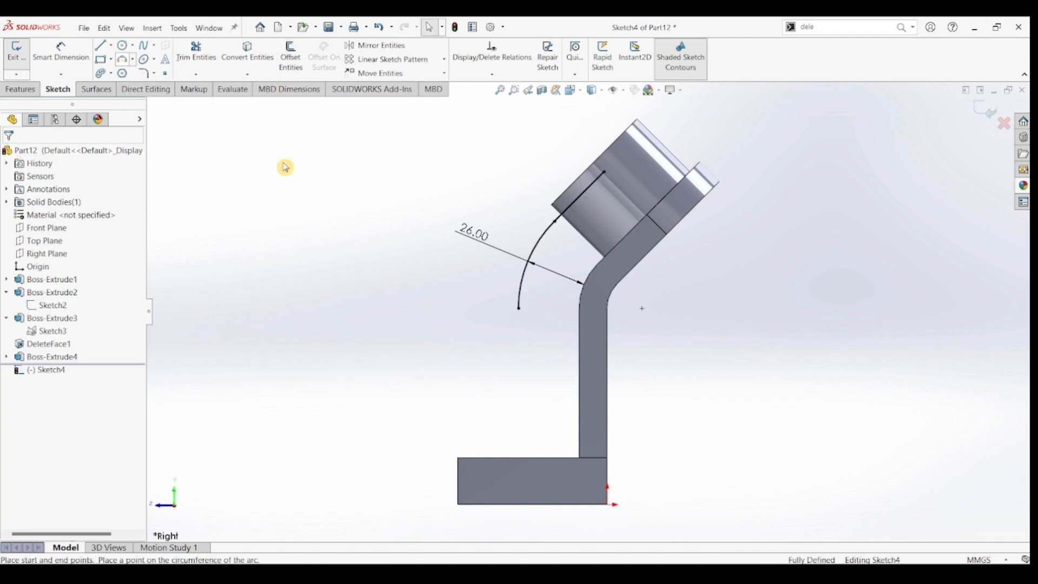
pyautogui.click(518, 309)
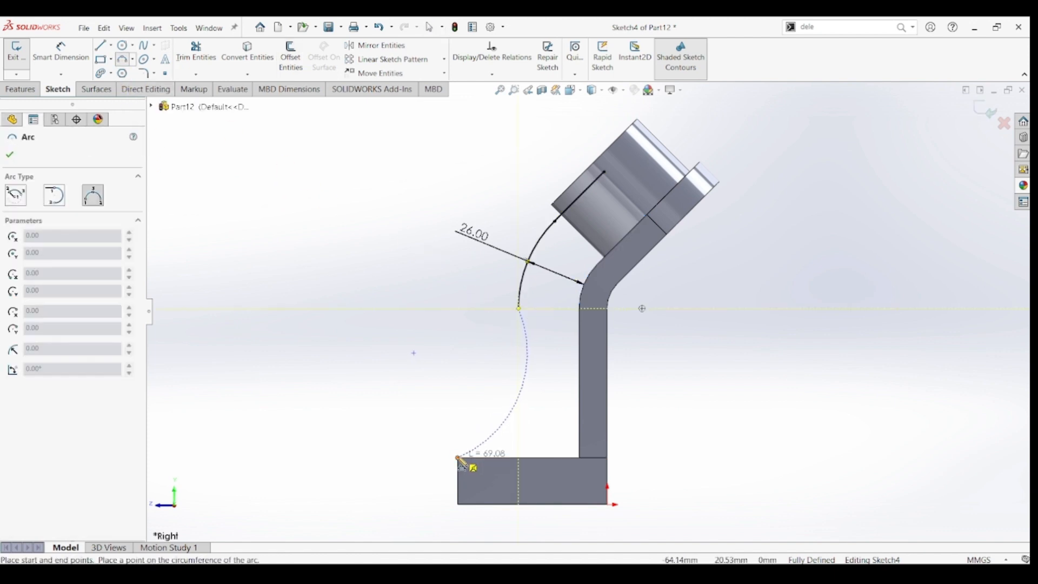
pyautogui.click(459, 458)
pyautogui.click(500, 409)
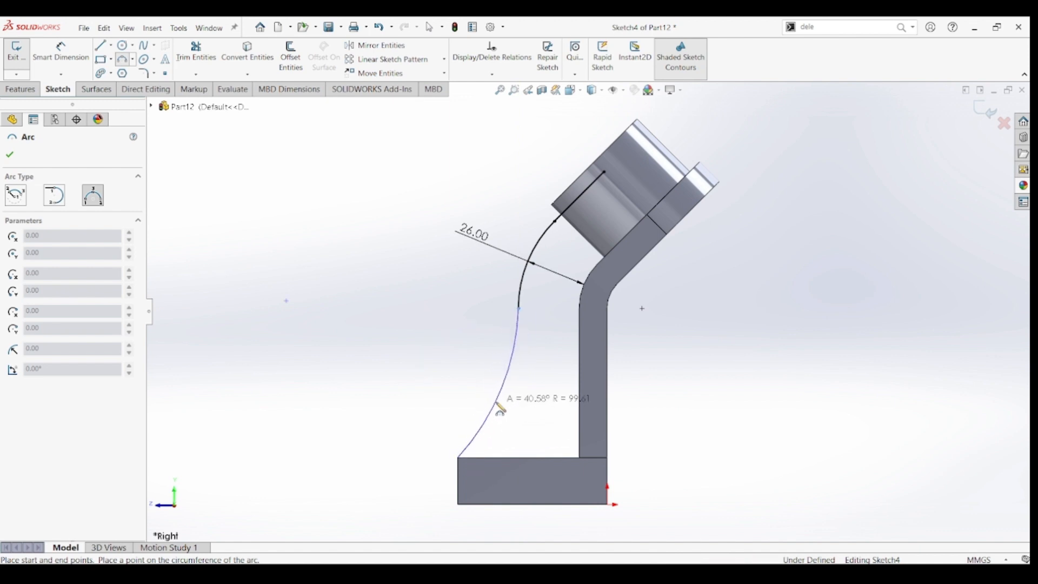
# Dimension the radius of the lower arc as 55 mm
pyautogui.click(60, 51)
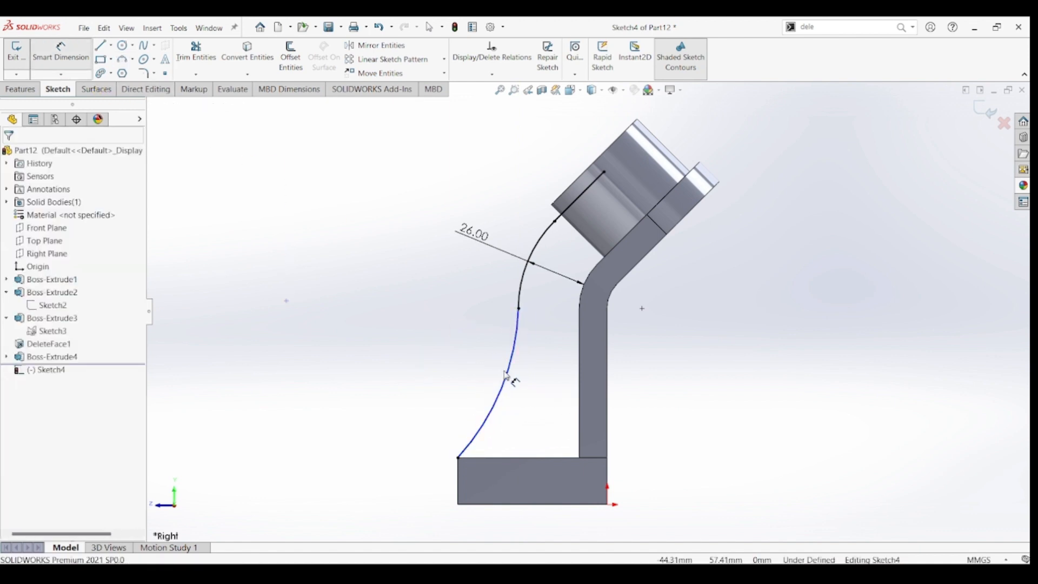
pyautogui.click(476, 371)
pyautogui.click(475, 372)
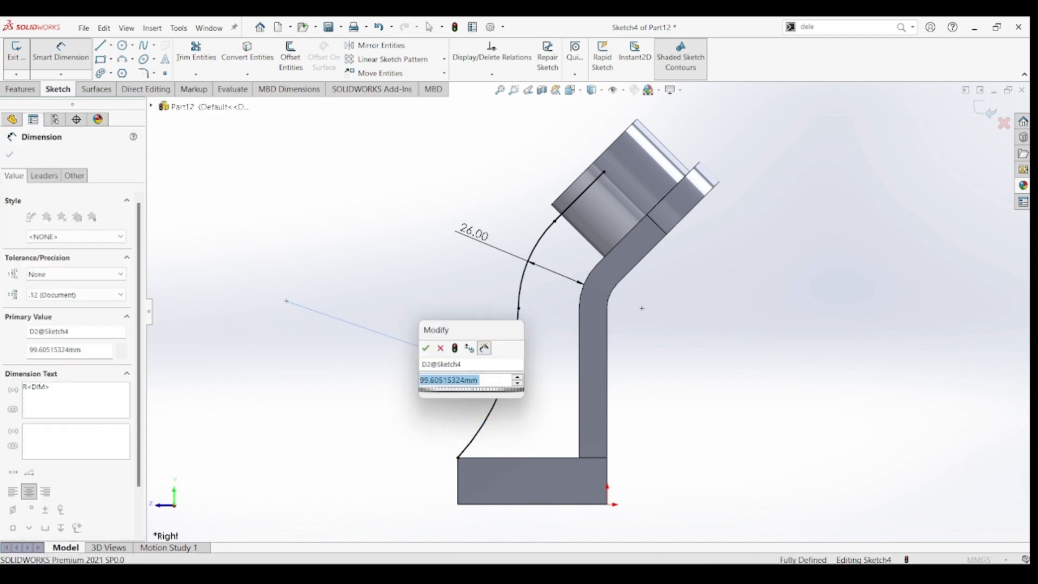
pyautogui.write('55')
pyautogui.press('Return')
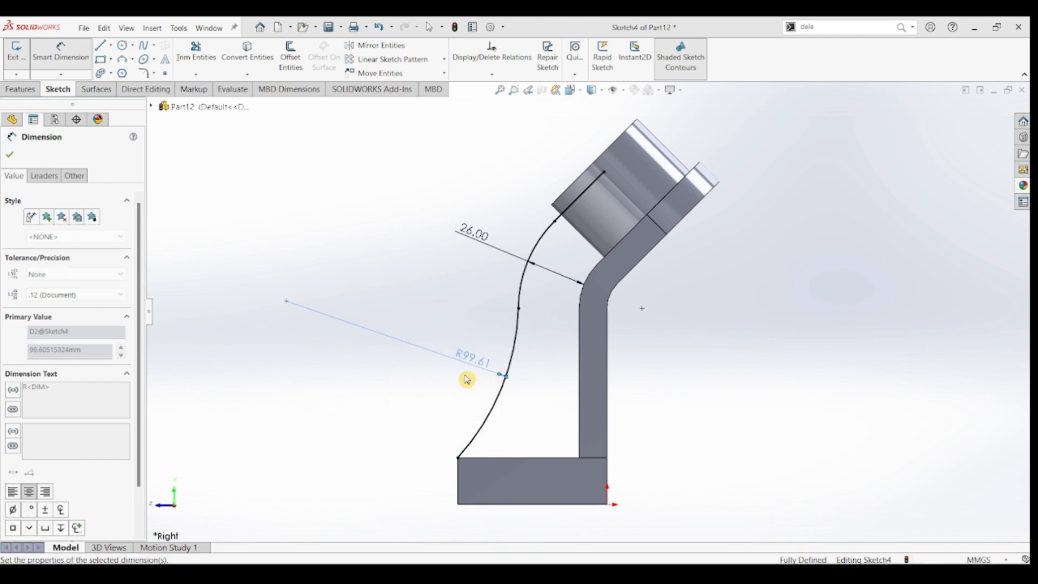
# Move the junction of the two arcs slightly down and add a Tangent relation between the offset arc and the 55 mm arc
pyautogui.click(521, 331)
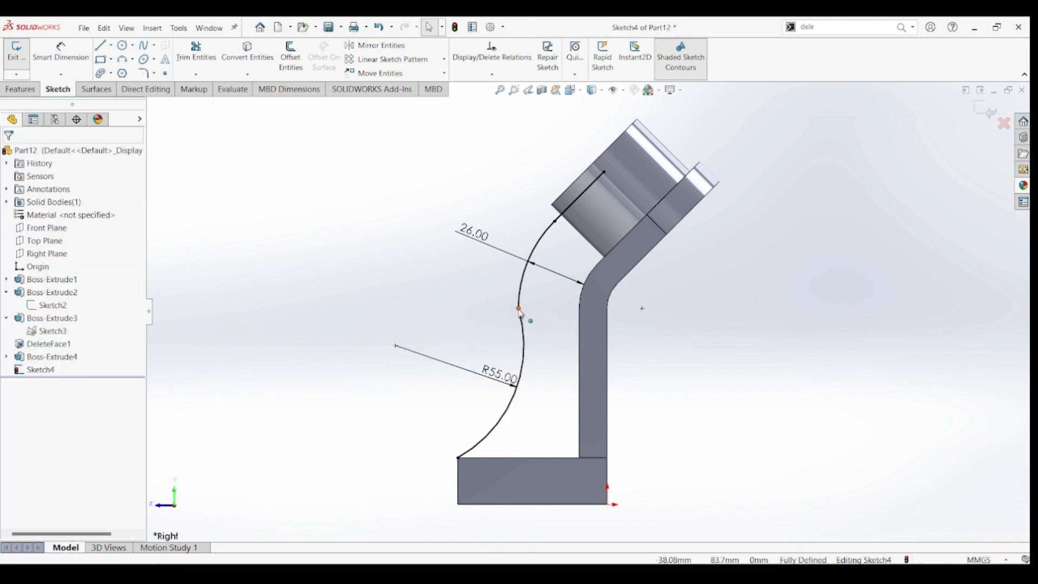
pyautogui.moveTo(519, 309); pyautogui.dragTo(522, 335)
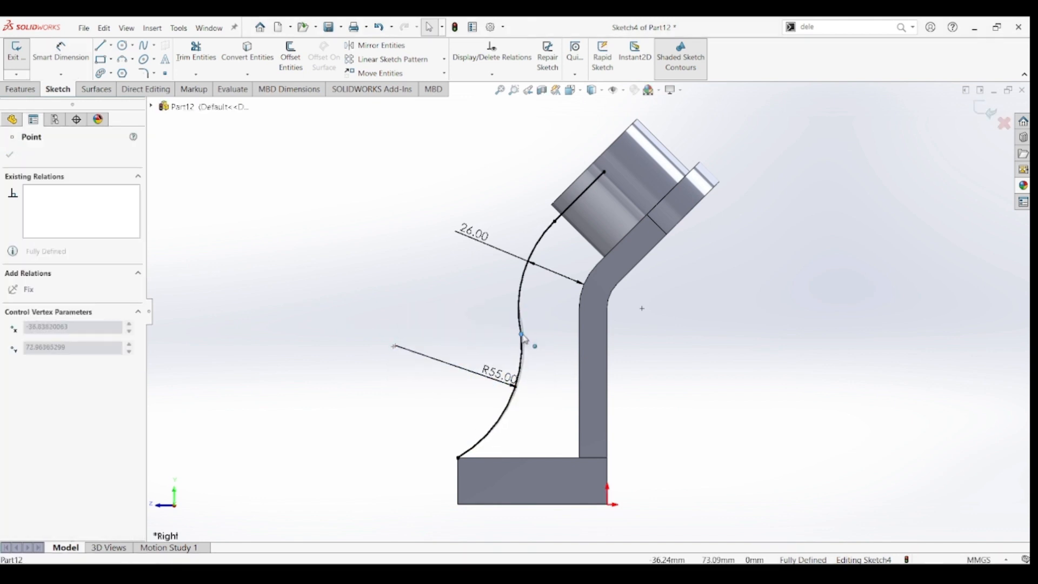
pyautogui.click(524, 336)
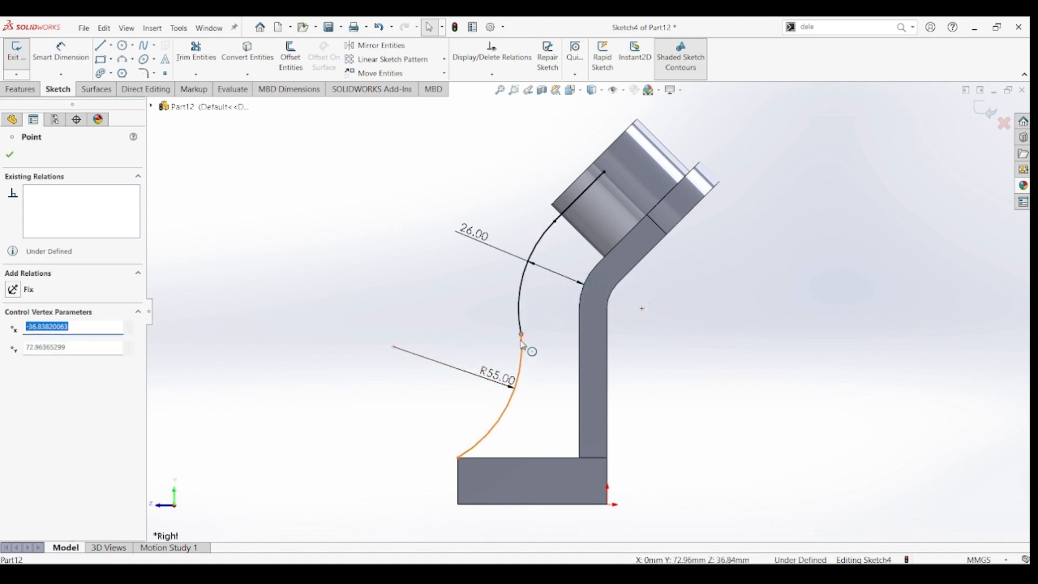
pyautogui.click(522, 344)
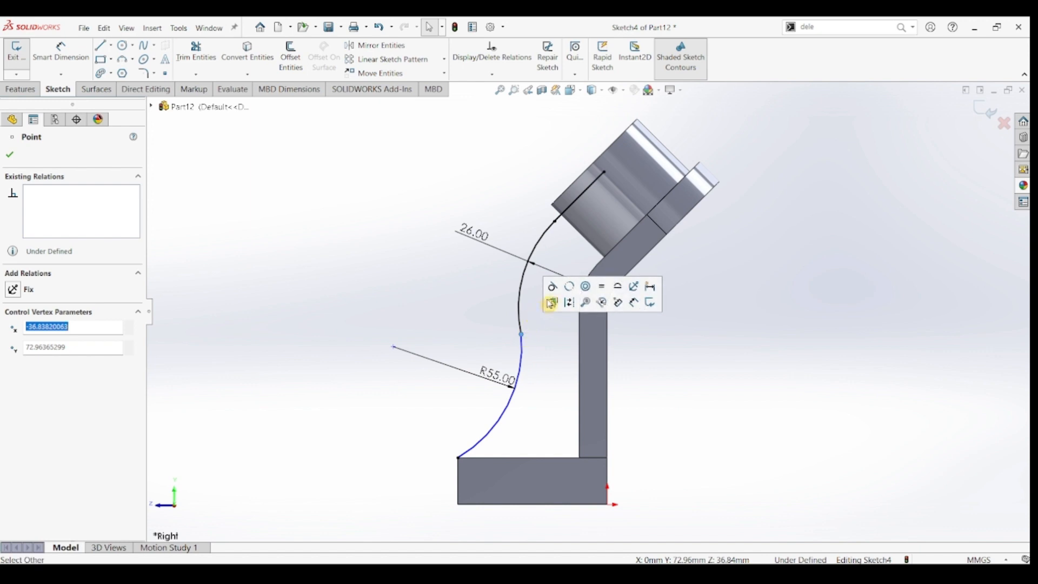
pyautogui.click(553, 296)
pyautogui.click(685, 414)
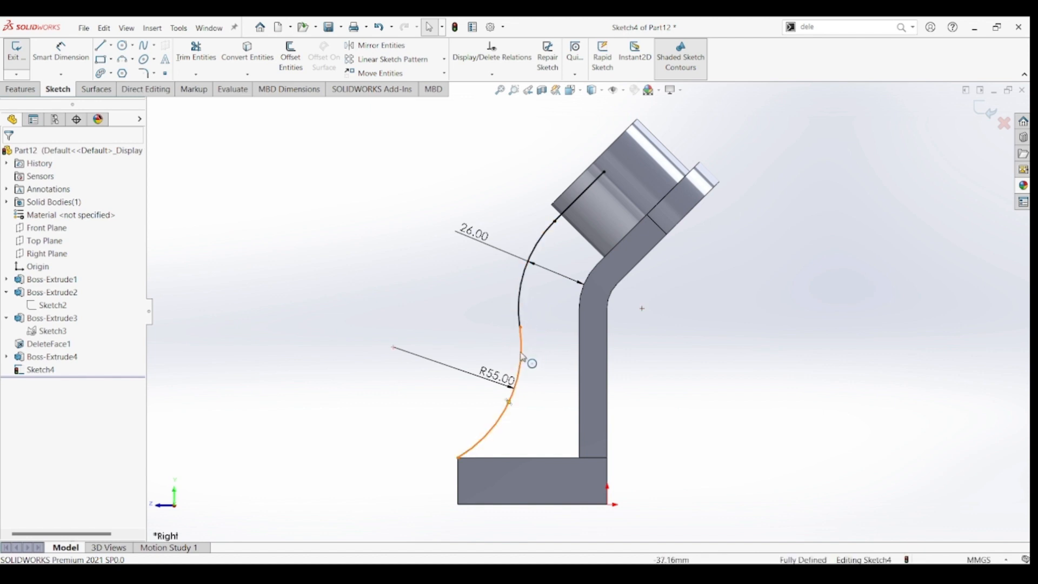
# Create a 12 mm thick rib from the curved profile, centred on the sketch and filling toward the support
pyautogui.click(34, 93)
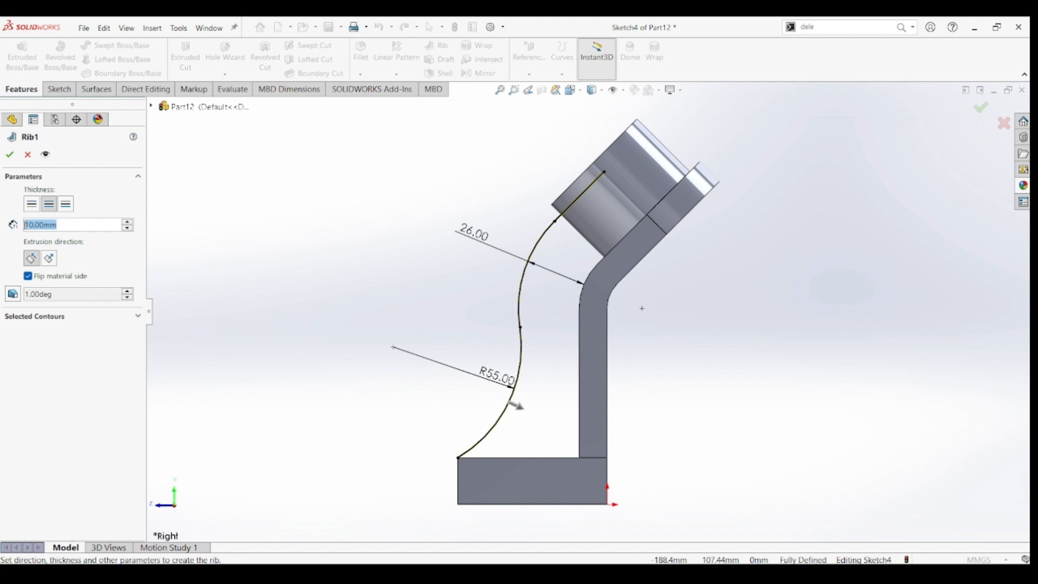
pyautogui.write('12')
pyautogui.press('Return')
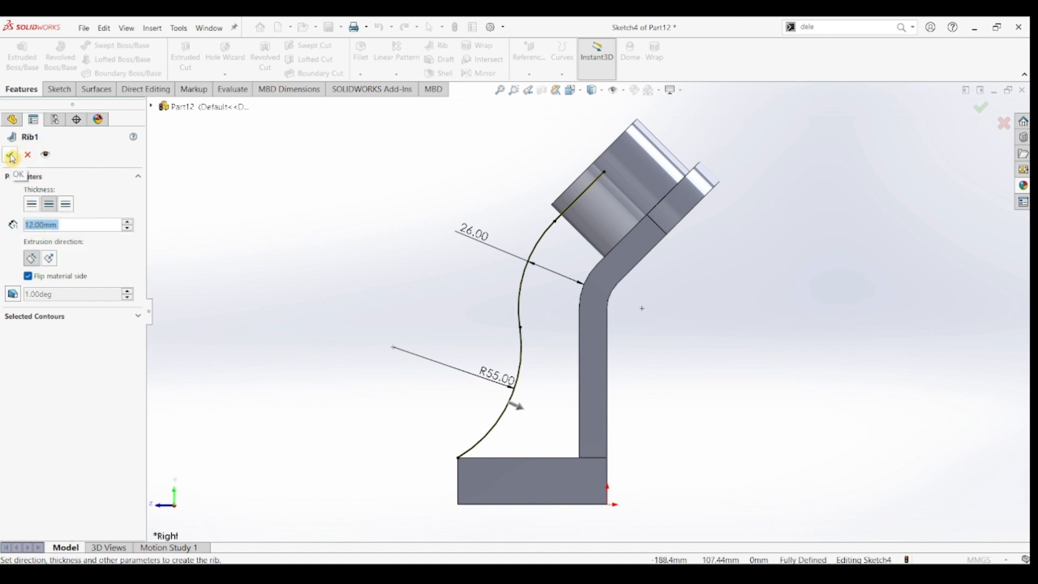
pyautogui.moveTo(225, 257); pyautogui.dragTo(258, 255, button='middle')
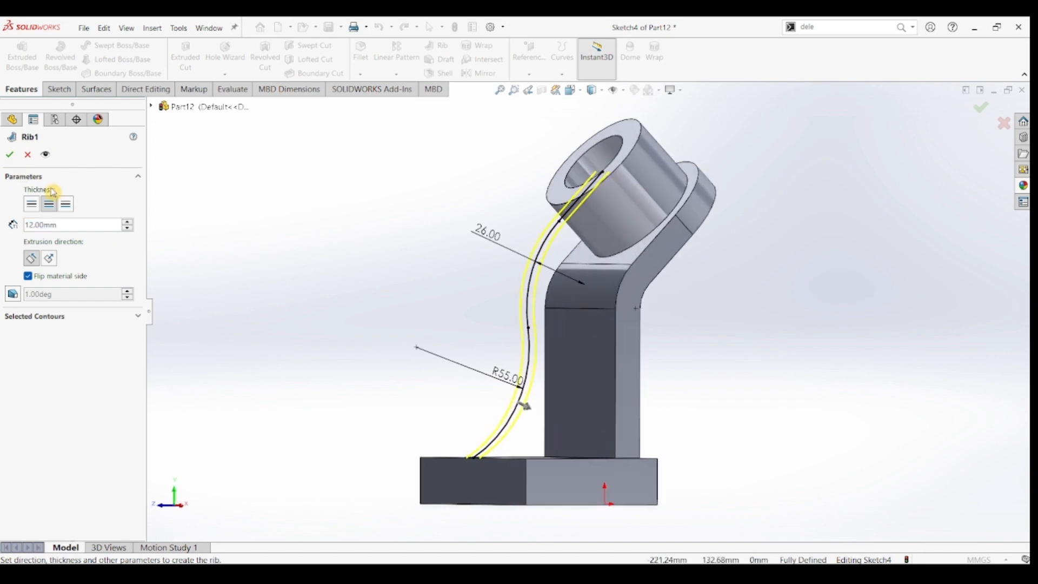
pyautogui.click(9, 155)
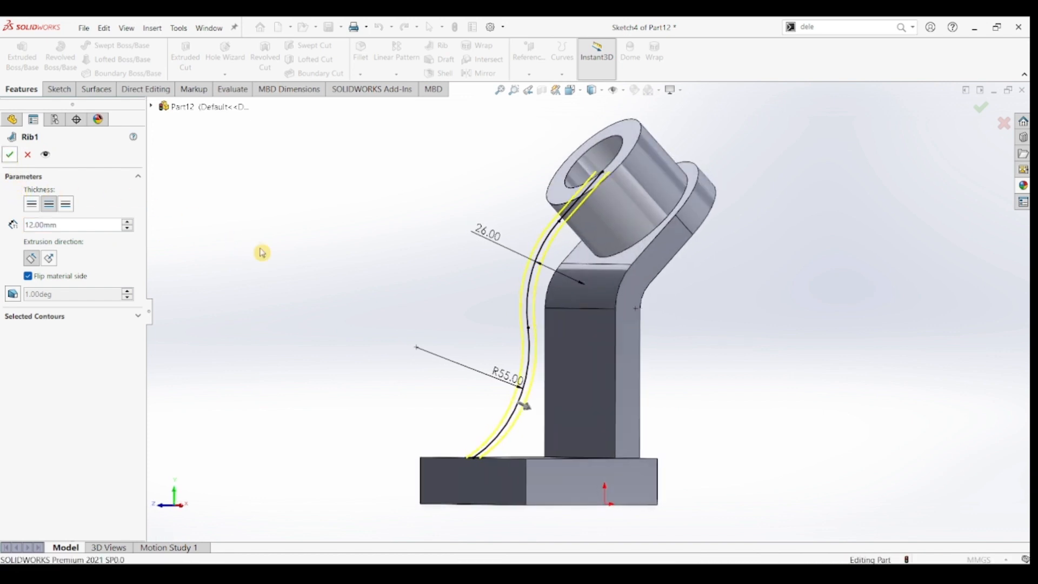
pyautogui.moveTo(759, 378); pyautogui.dragTo(756, 468, button='middle')
pyautogui.hotkey('ctrl', '7')
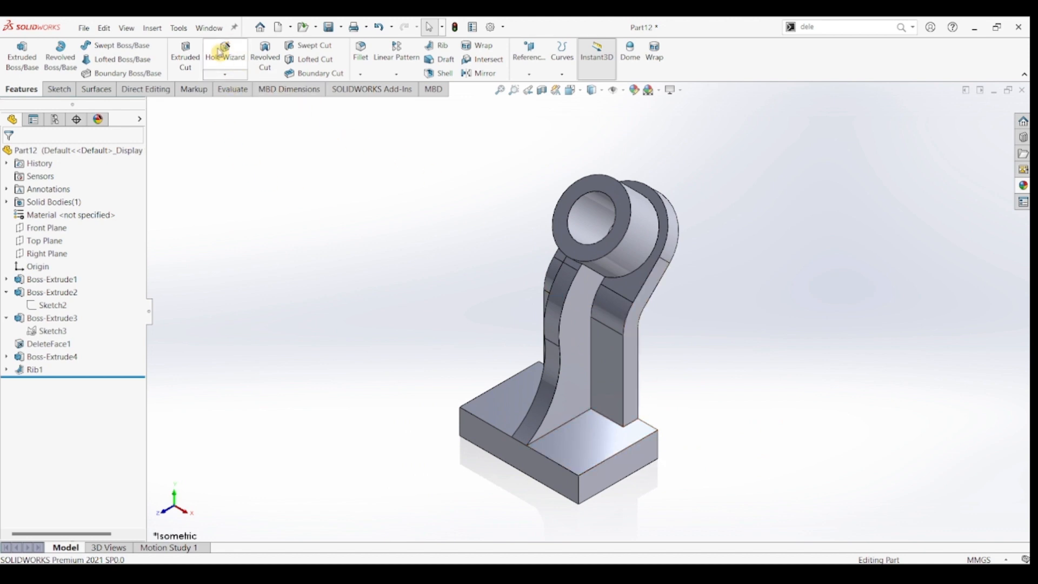
# Set up an ANSI Metric counterbore hole for an M6 Socket Head Cap Screw with Normal fit and an Up To Next end condition
pyautogui.click(221, 52)
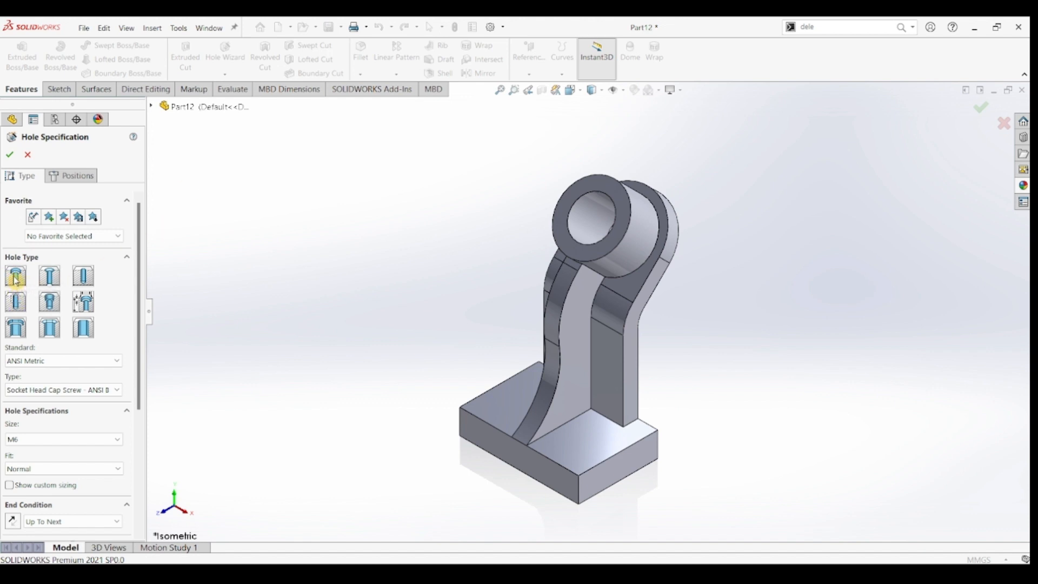
pyautogui.click(46, 390)
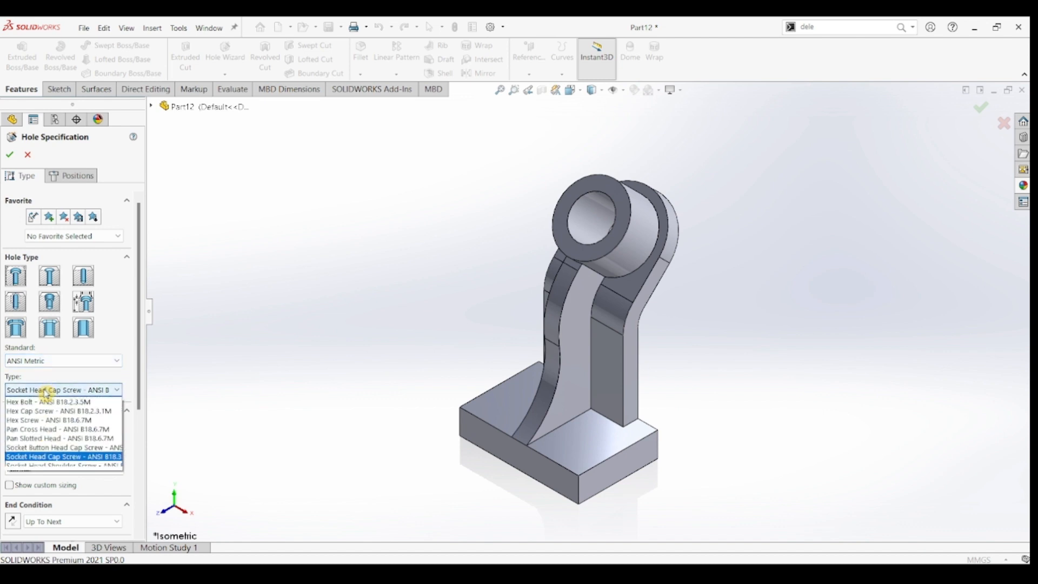
pyautogui.click(50, 457)
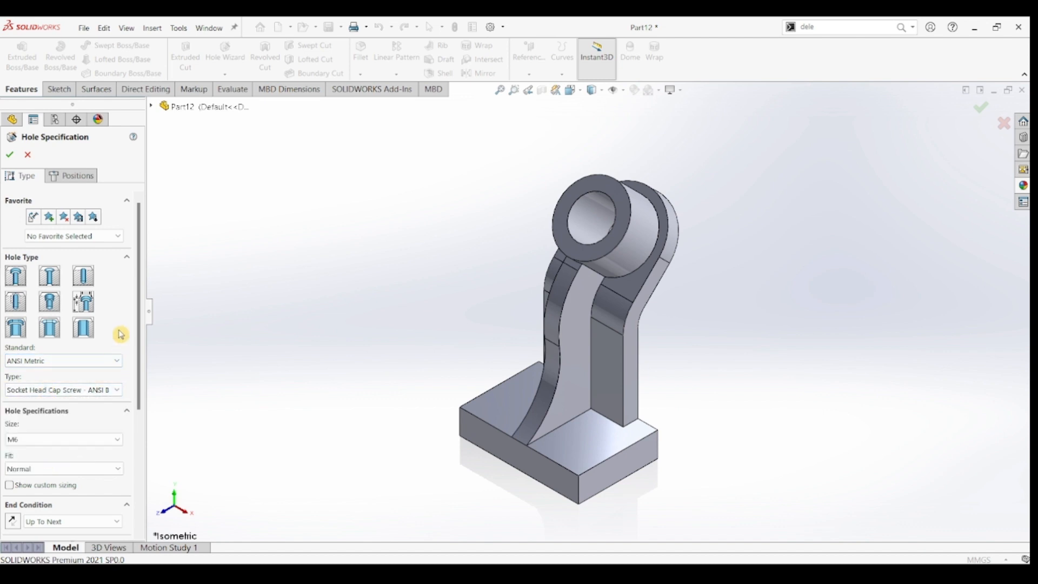
pyautogui.moveTo(139, 312); pyautogui.dragTo(137, 377)
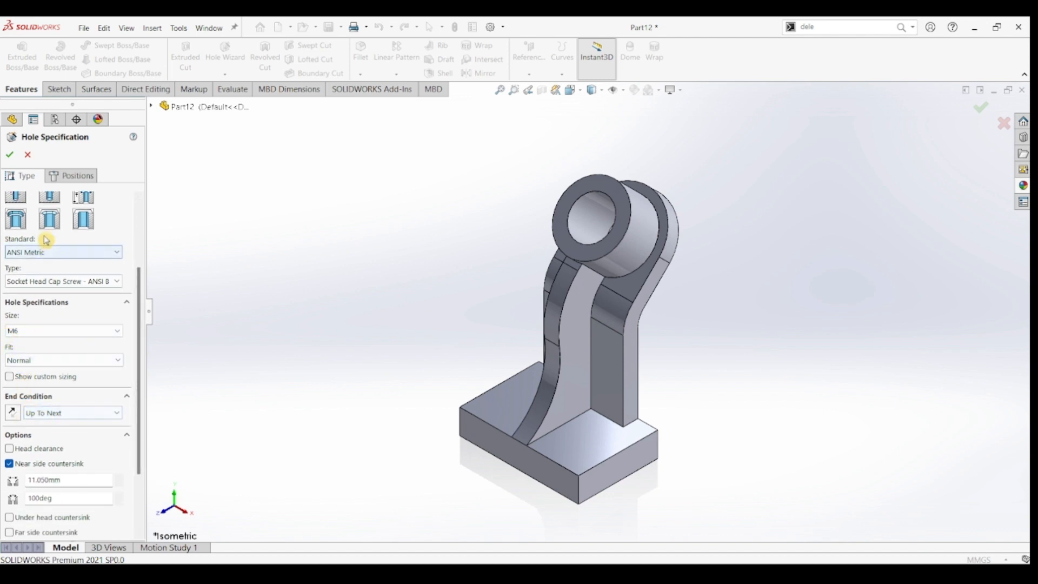
# Place one counterbore hole on the base's top face, between the rib and the base's right side edge
pyautogui.click(76, 179)
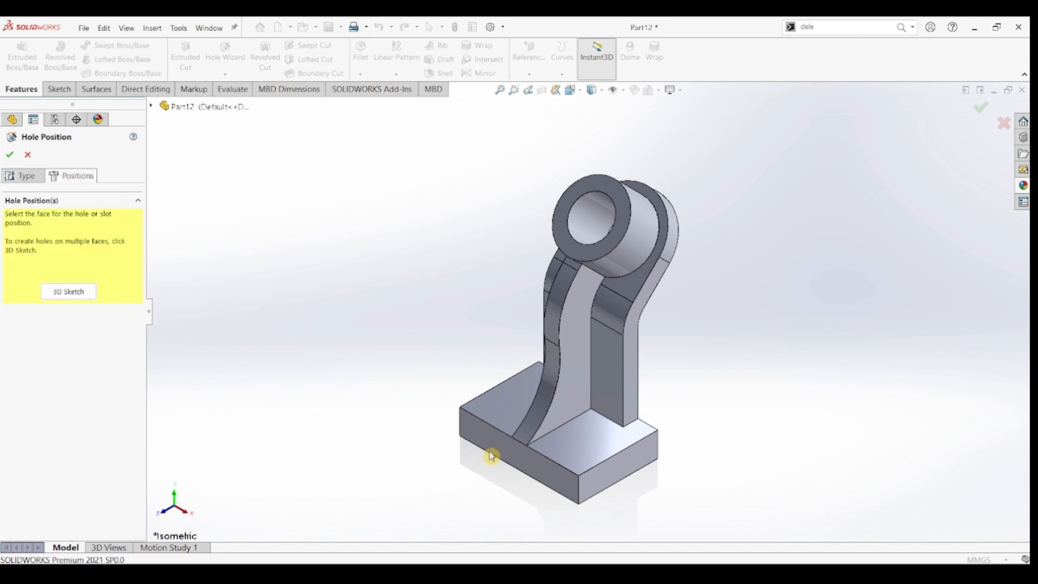
pyautogui.click(596, 444)
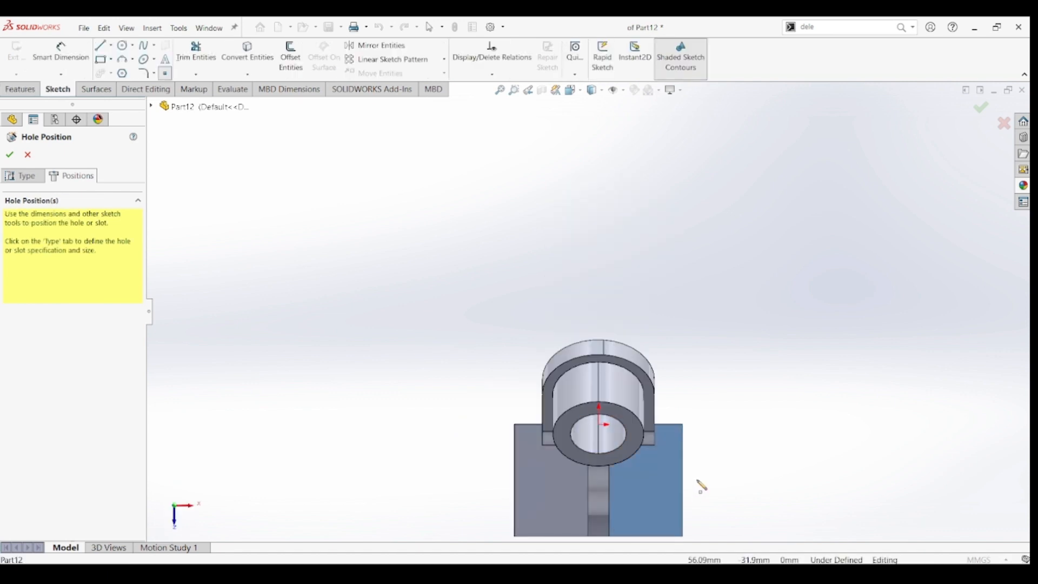
pyautogui.scroll(-5, 661, 409)
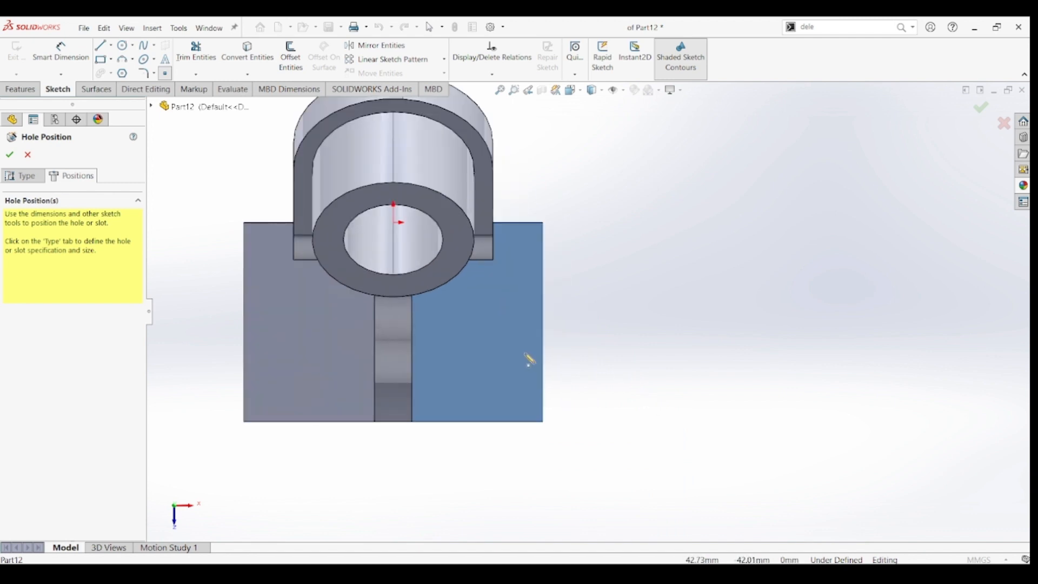
pyautogui.click(487, 342)
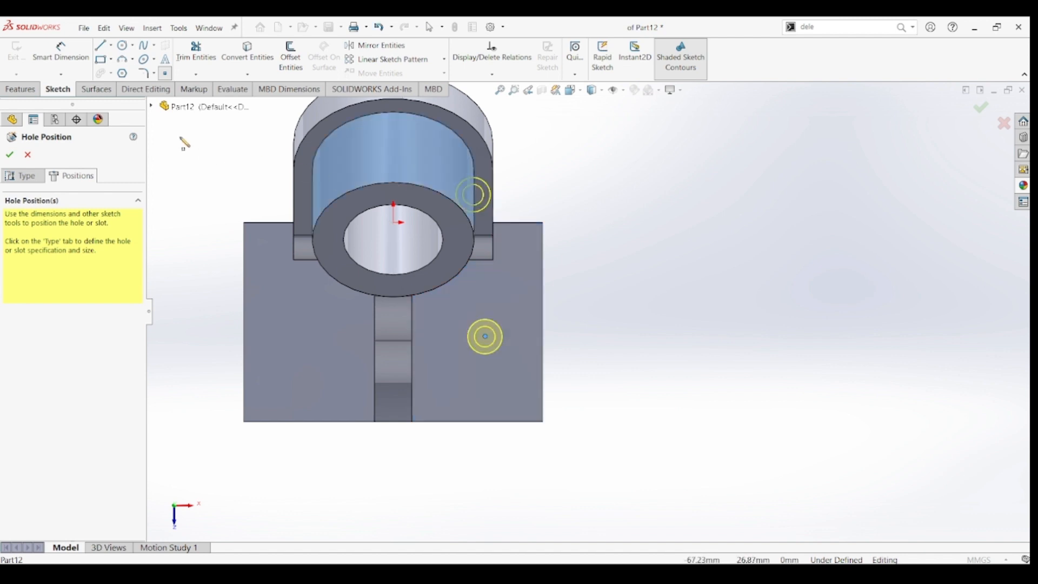
# Dimension the hole centre 18 mm from the base's right side edge
pyautogui.click(47, 49)
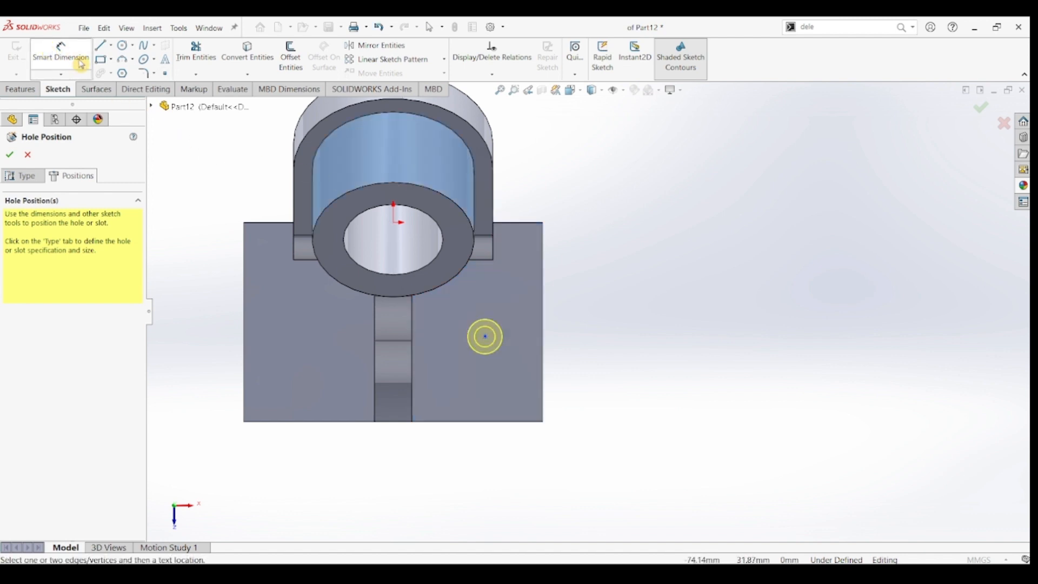
pyautogui.click(486, 339)
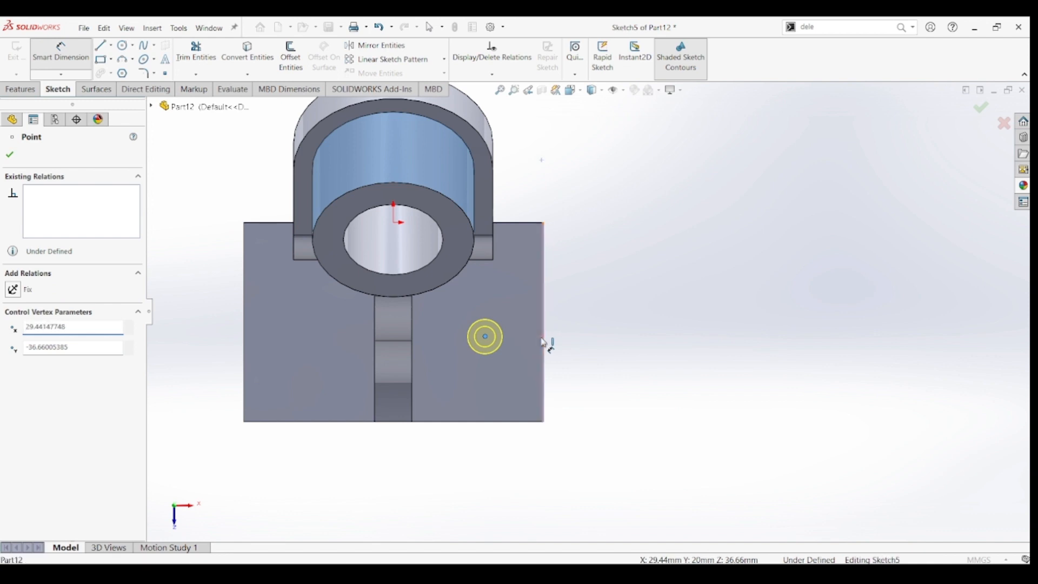
pyautogui.click(543, 344)
pyautogui.click(504, 465)
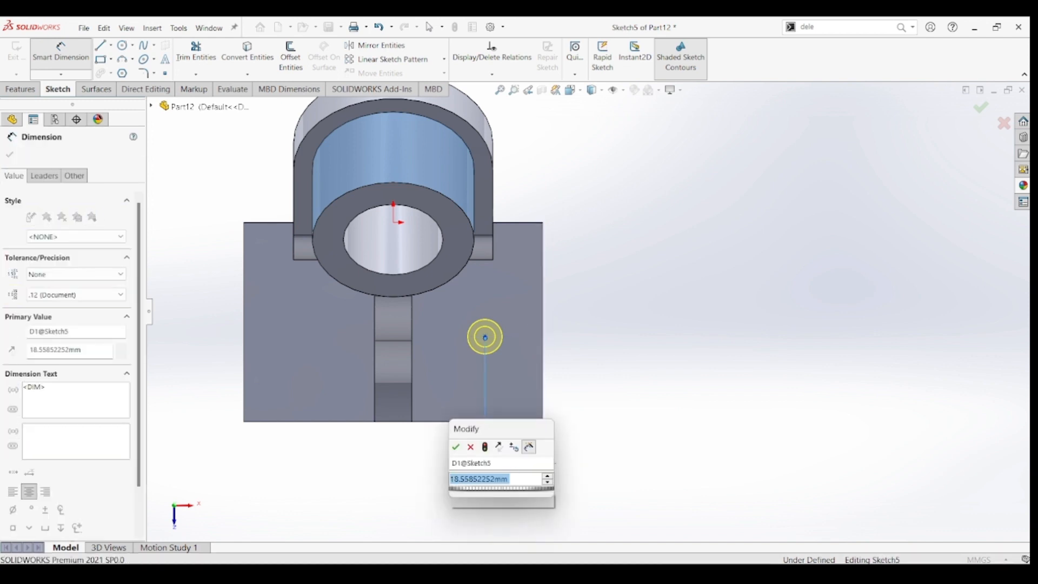
pyautogui.write('18')
pyautogui.press('Return')
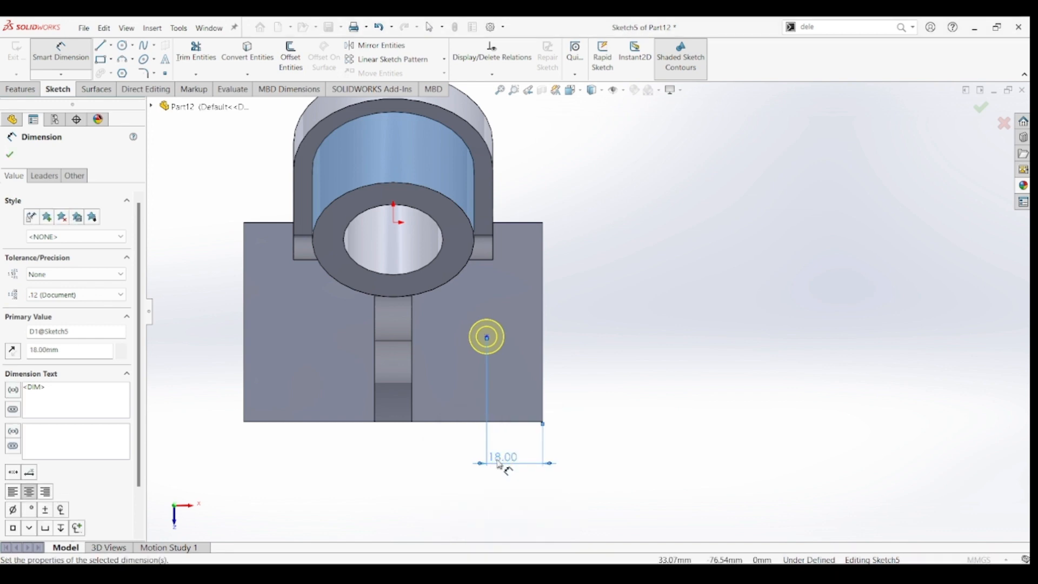
# Dimension the hole centre 32 mm from the base's front edge and finish the counterbore hole
pyautogui.click(487, 338)
pyautogui.click(505, 423)
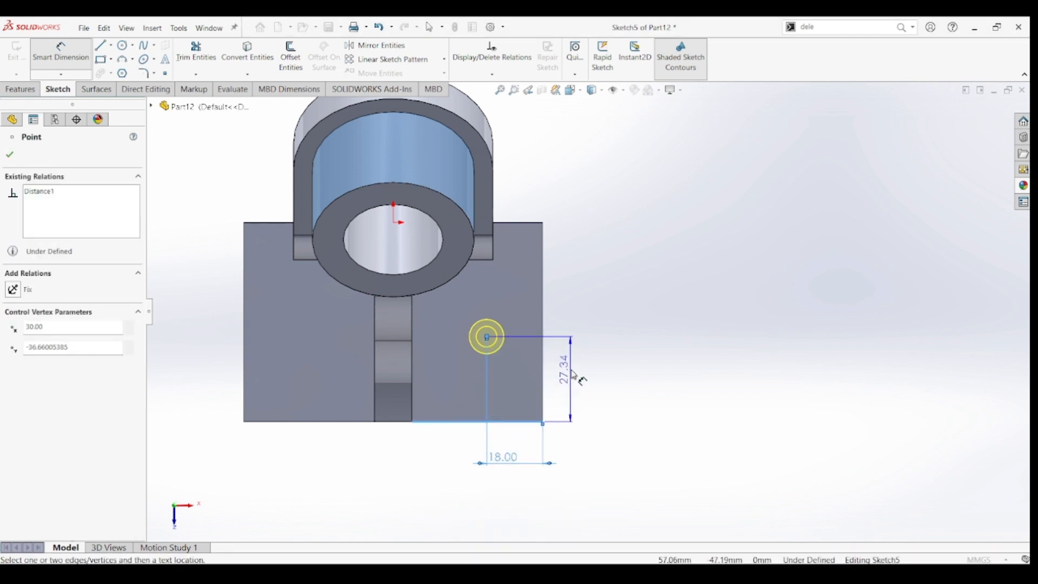
pyautogui.click(574, 374)
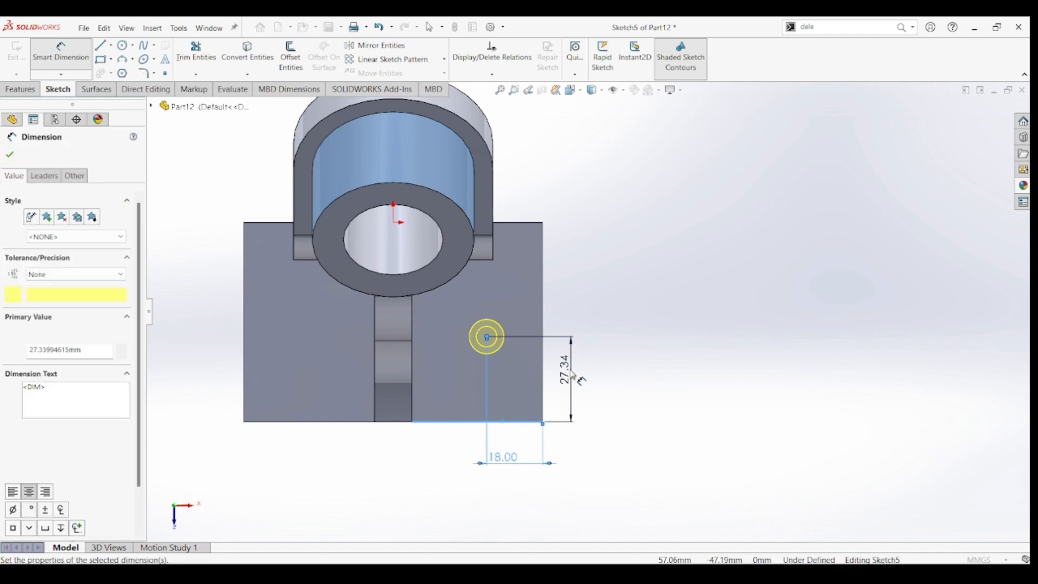
pyautogui.write('32')
pyautogui.press('Return')
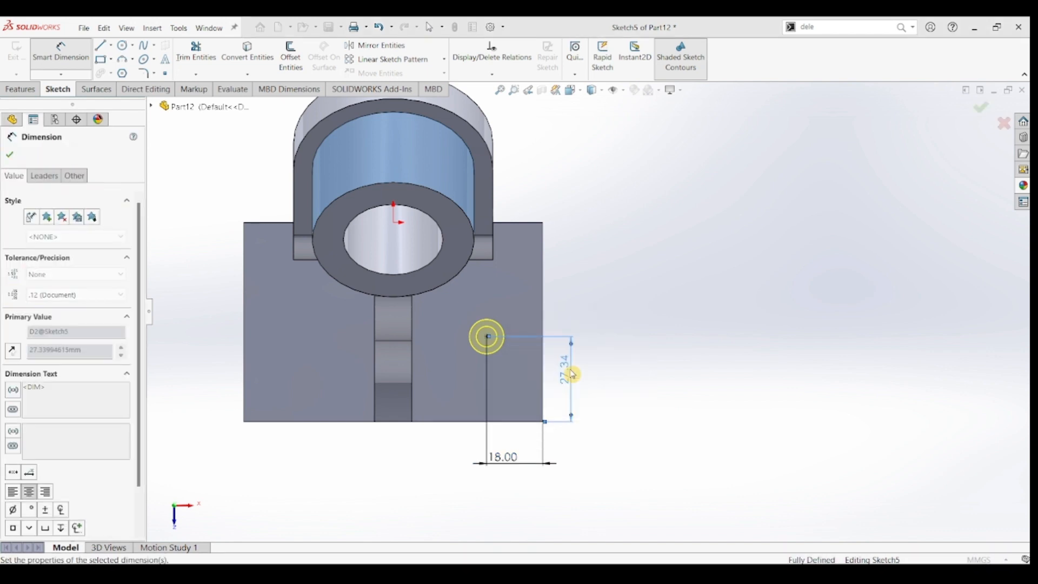
pyautogui.click(10, 157)
pyautogui.click(10, 157)
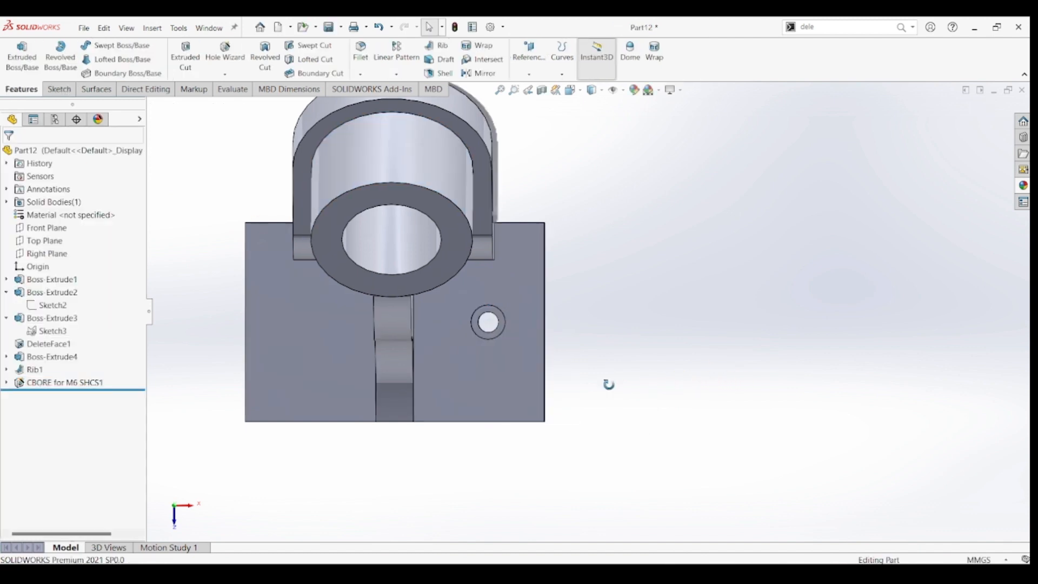
# Mirror the M6 counterbore hole about the Right Plane to the other side of the rib
pyautogui.moveTo(605, 384); pyautogui.dragTo(604, 331, button='middle')
pyautogui.hotkey('ctrl', '7')
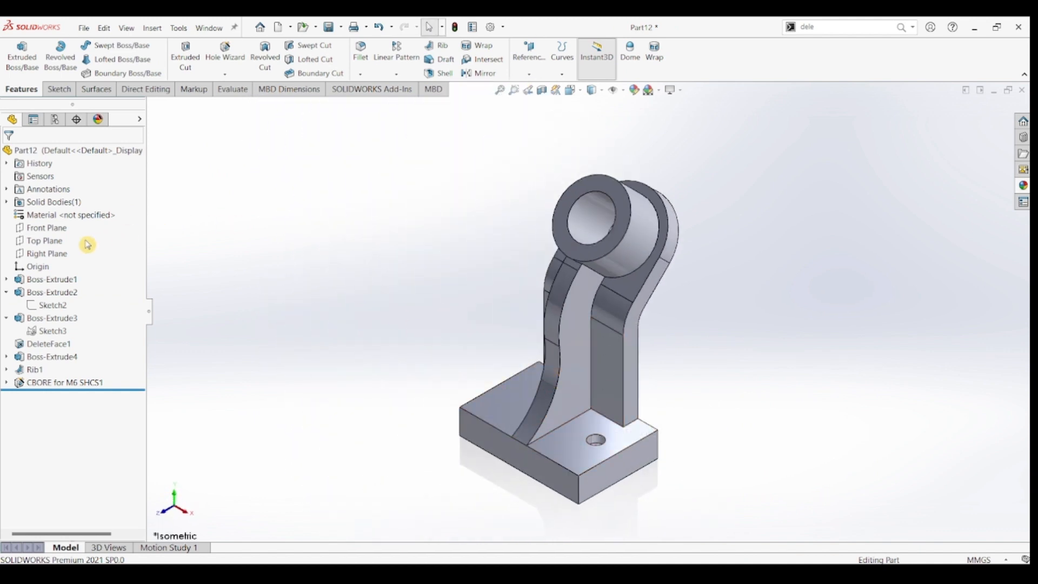
pyautogui.click(52, 254)
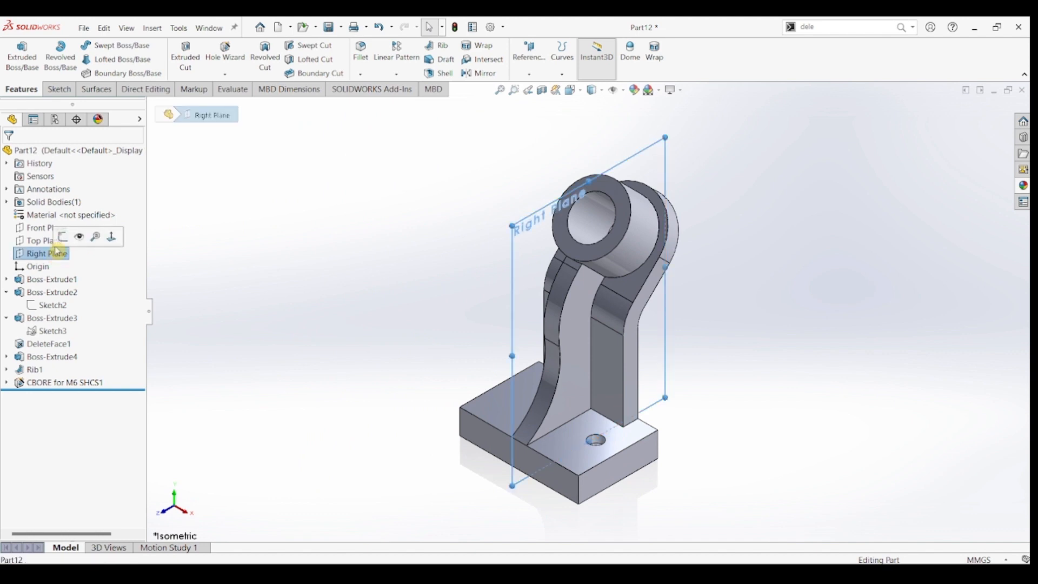
pyautogui.click(483, 74)
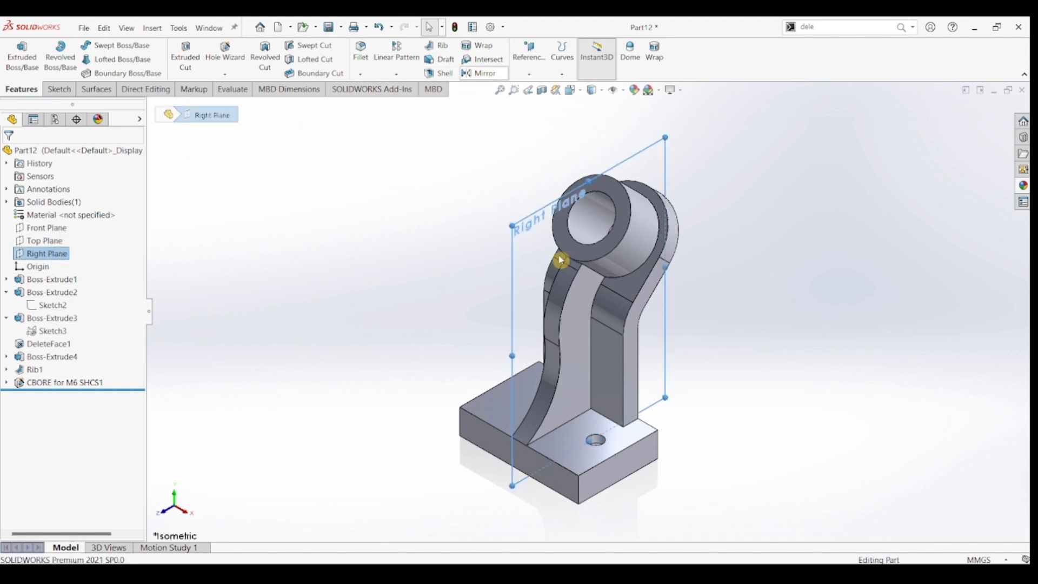
pyautogui.click(601, 446)
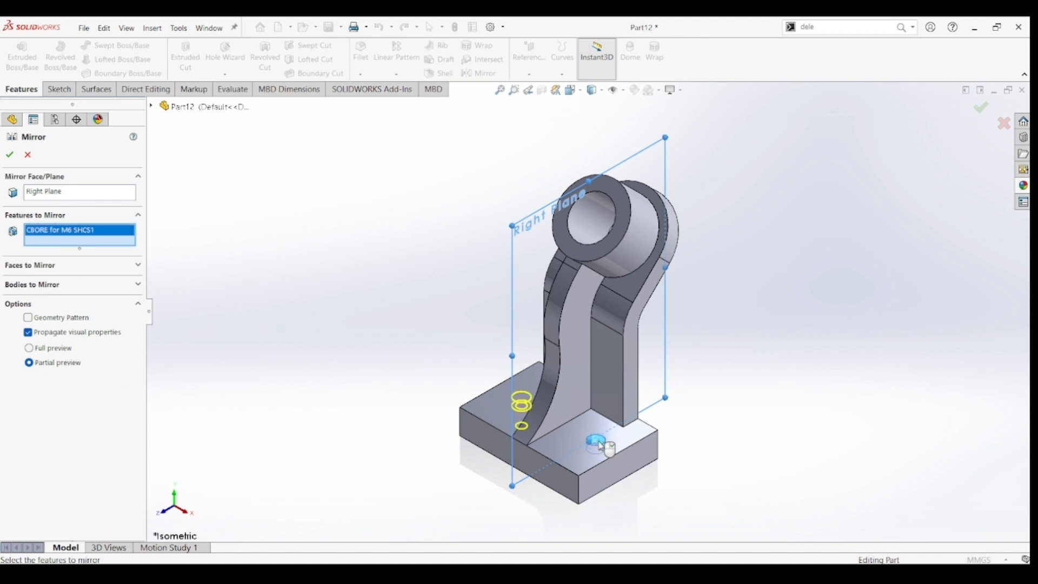
pyautogui.click(9, 158)
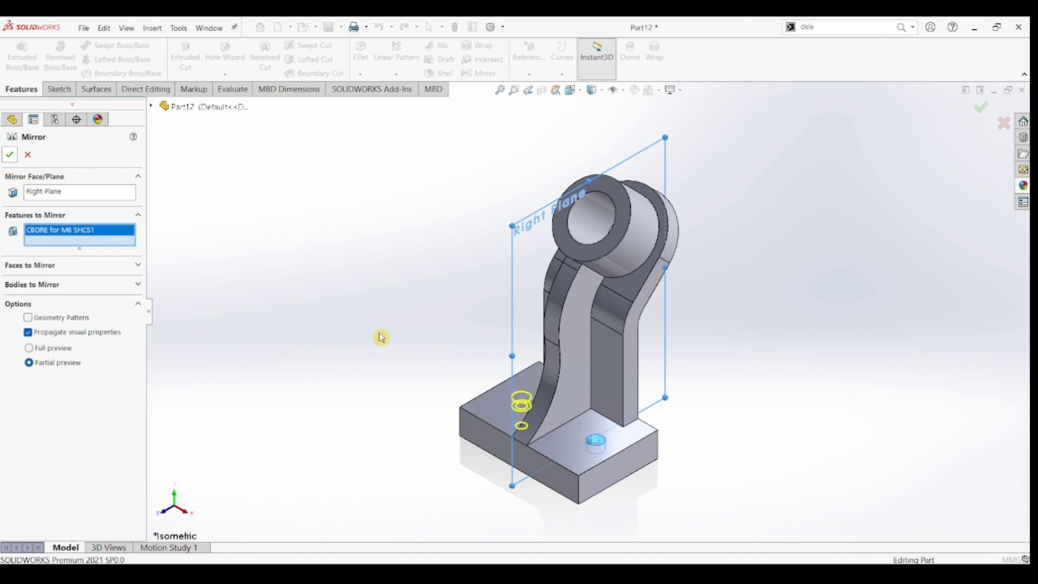
pyautogui.moveTo(357, 319); pyautogui.dragTo(346, 278, button='middle')
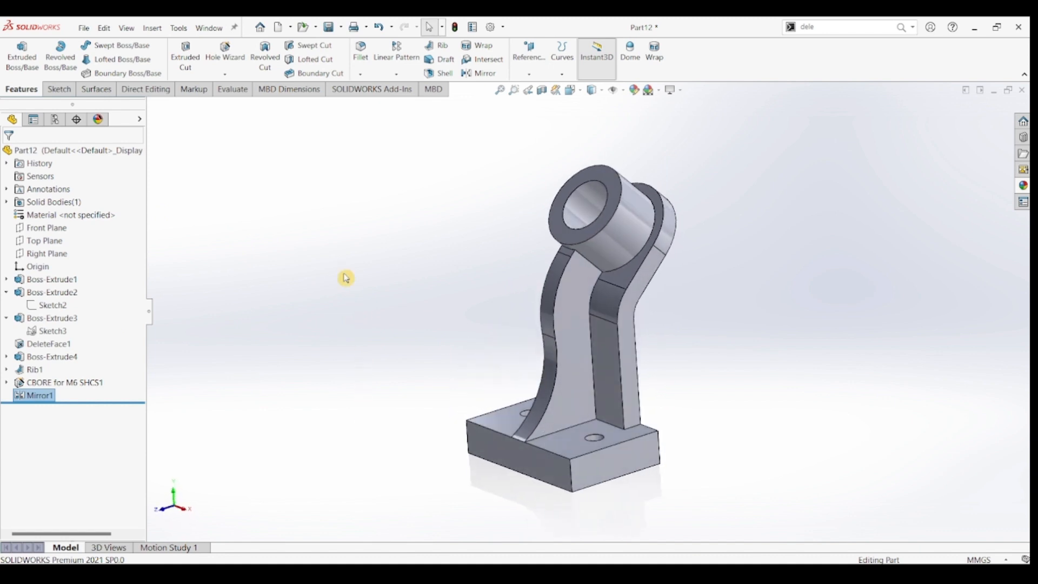
pyautogui.hotkey('ctrl', '7')
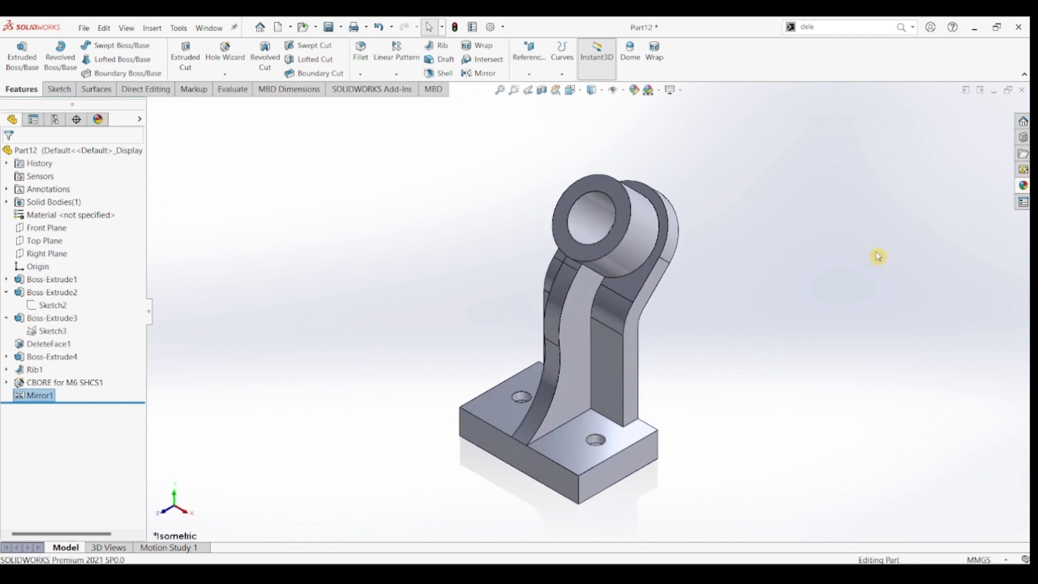
# Apply the polished steel metal appearance to the whole part
pyautogui.click(1024, 185)
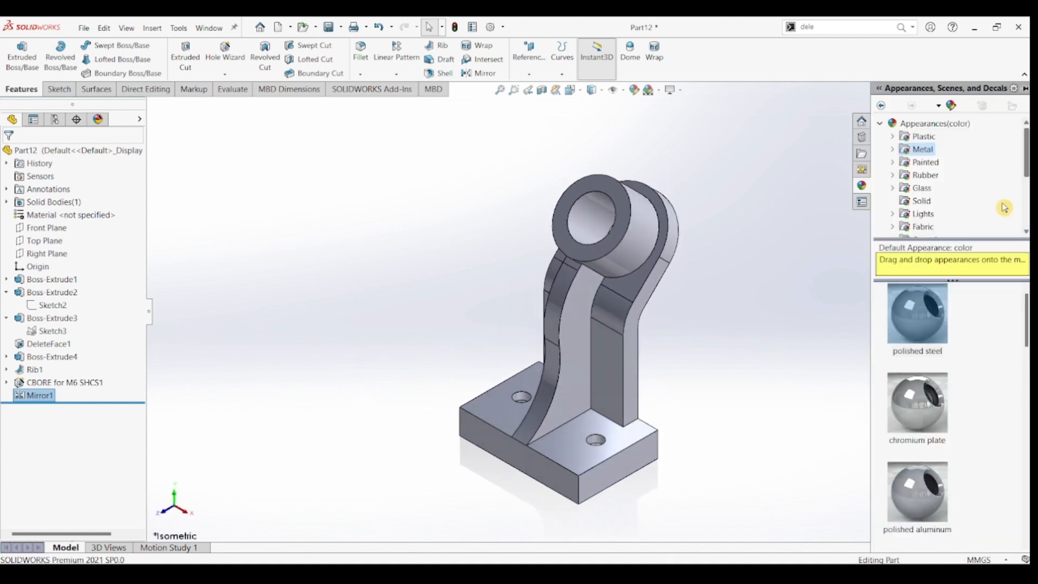
pyautogui.click(929, 331)
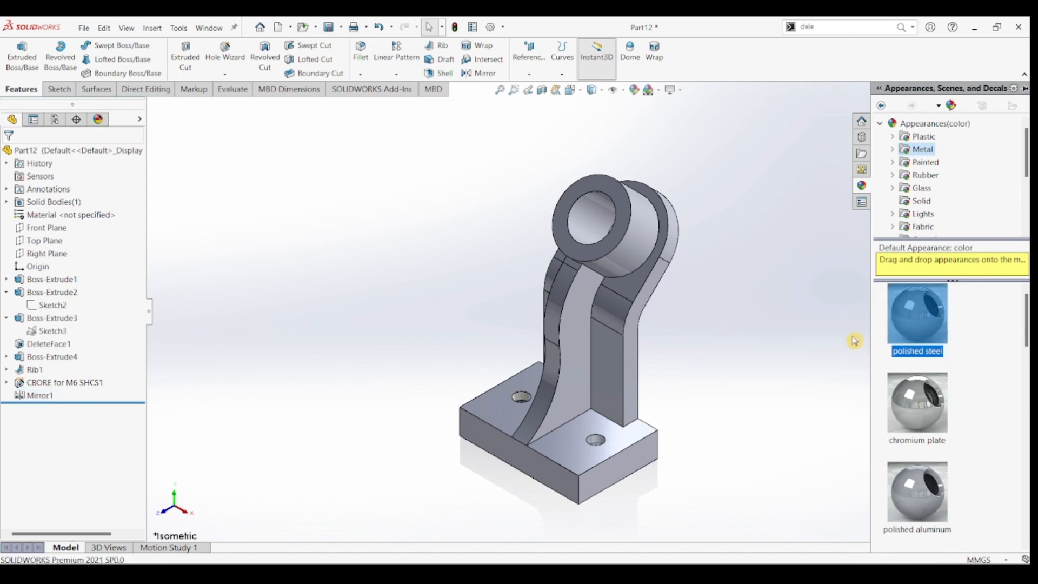
pyautogui.moveTo(922, 296); pyautogui.dragTo(621, 387)
pyautogui.click(862, 379)
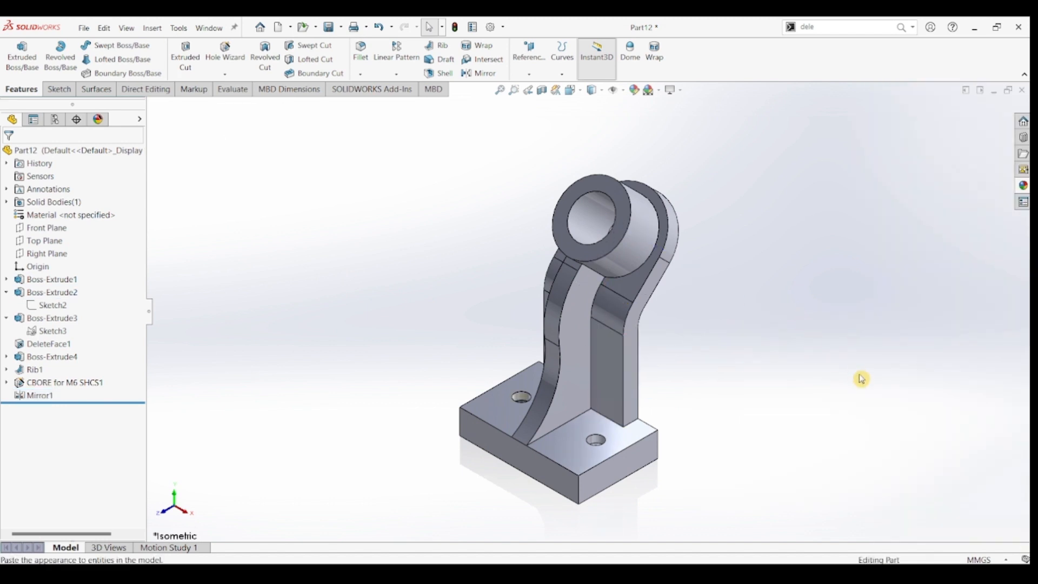
pyautogui.click(1023, 186)
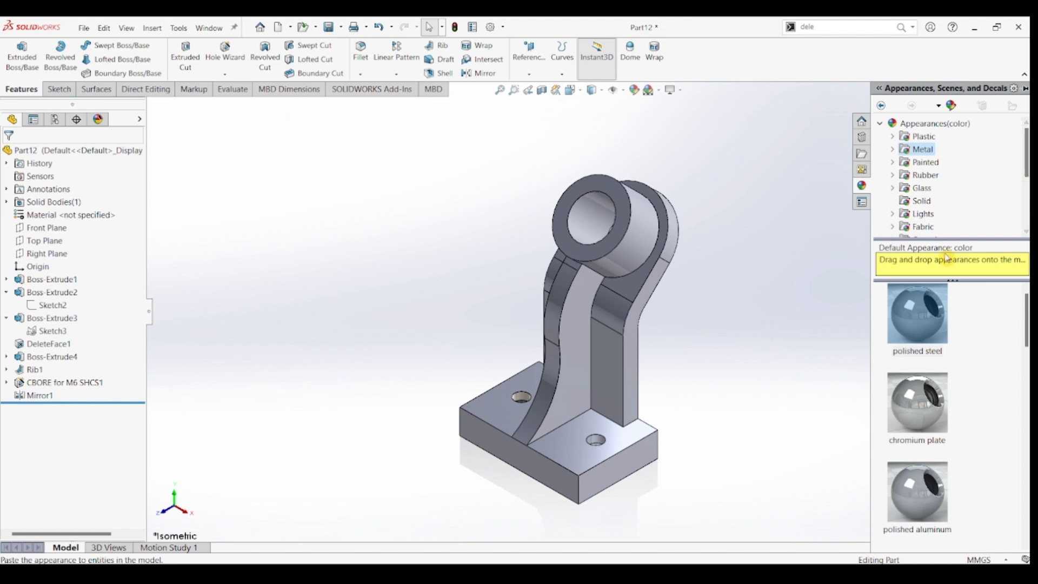
pyautogui.doubleClick(933, 307)
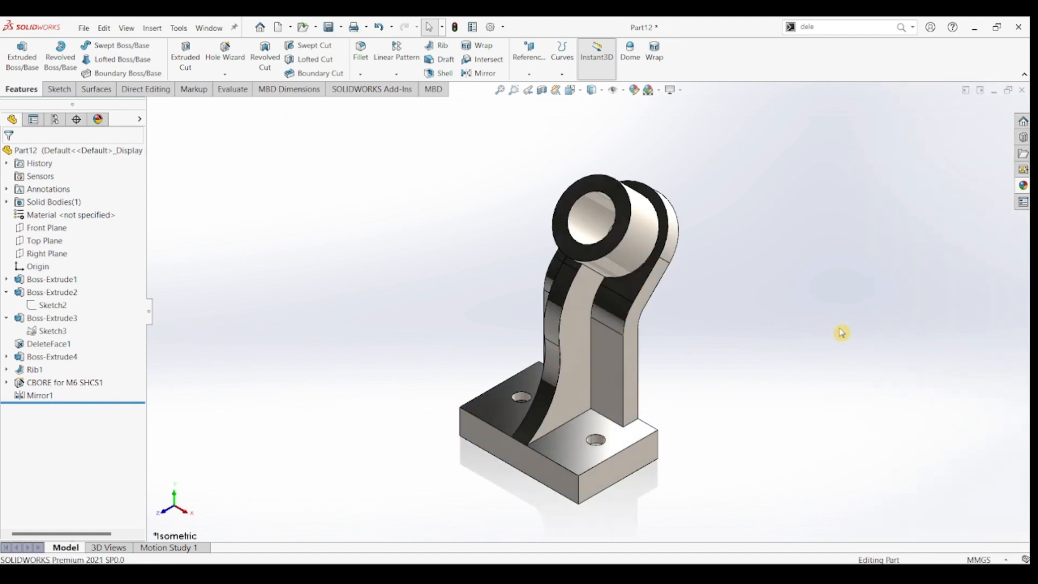